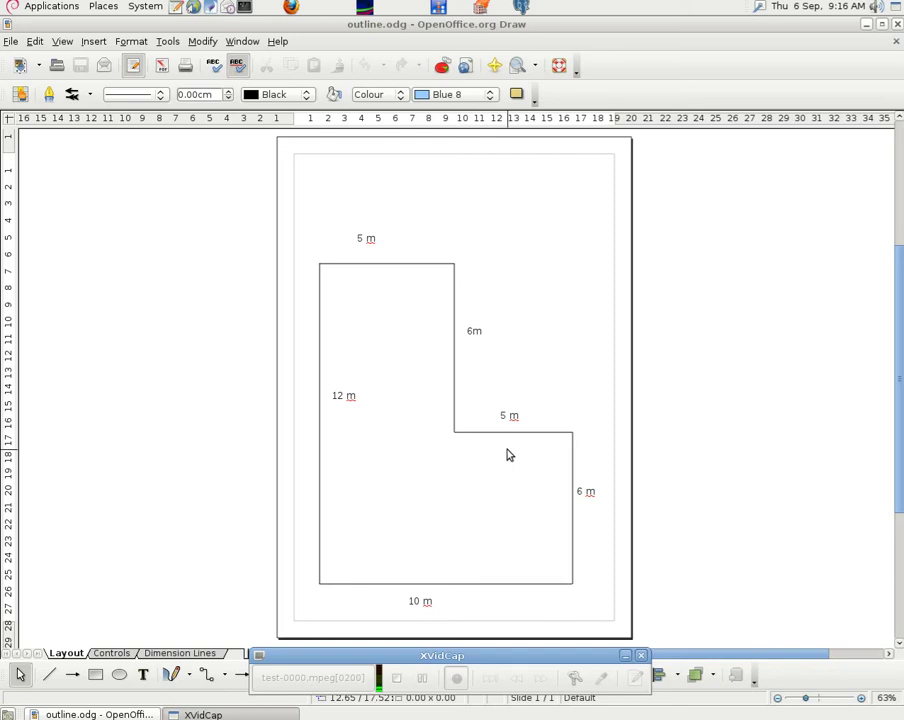
# - Minimize Draw, launch LibreCAD from Applications > Graphics, then minimize LibreCAD
pyautogui.click(867, 26)
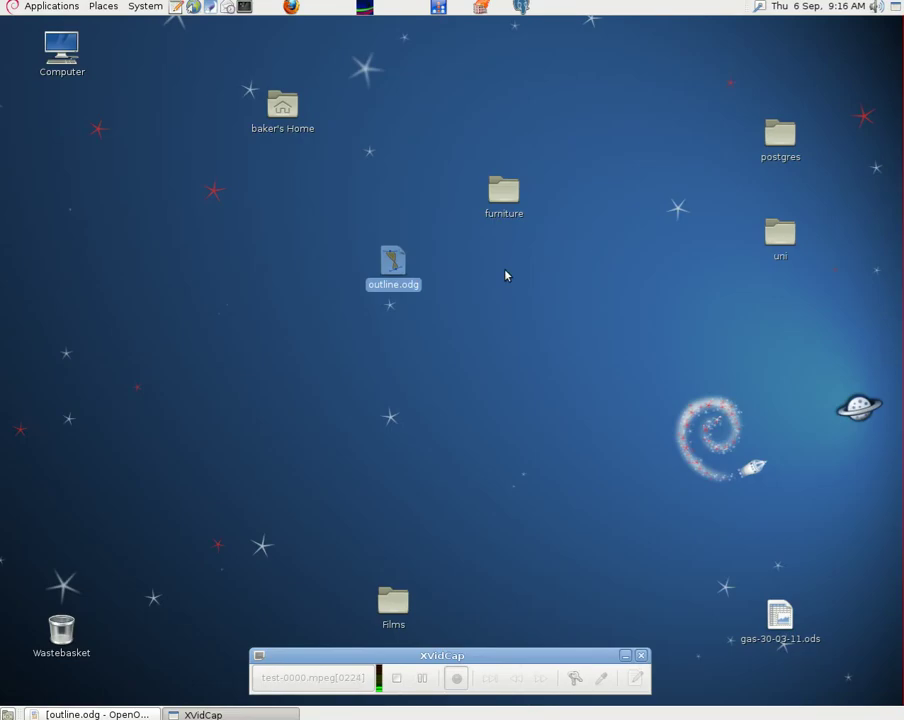
pyautogui.click(37, 9)
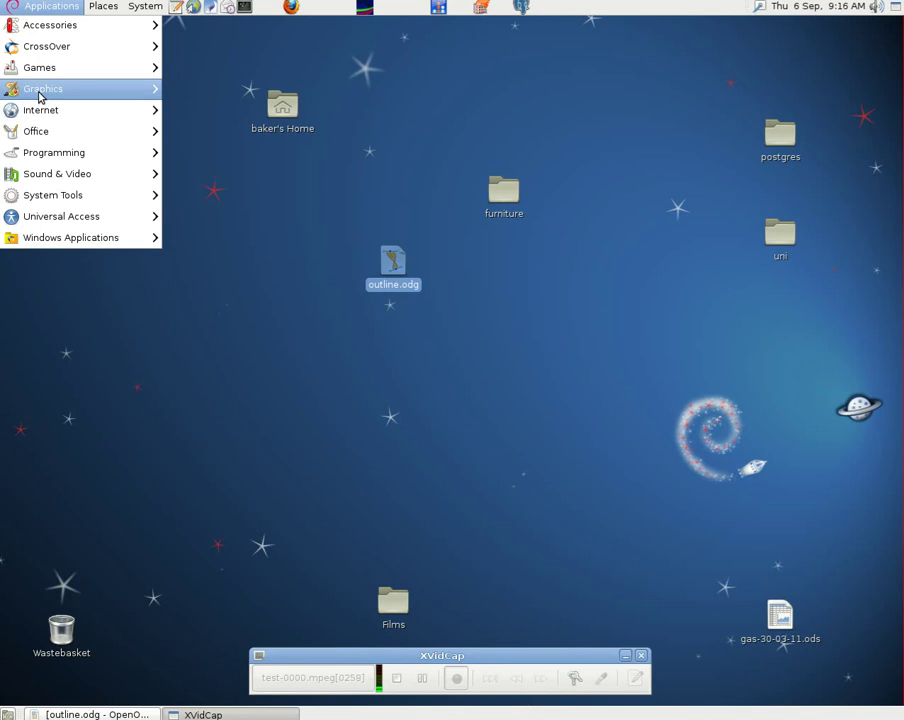
pyautogui.moveTo(60, 92)
pyautogui.click(188, 132)
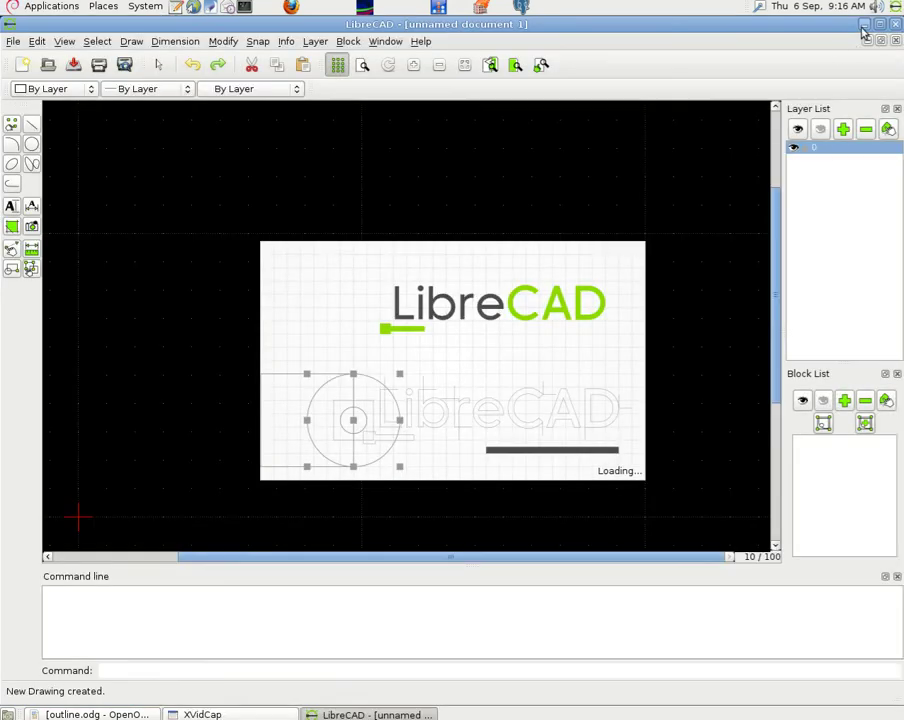
pyautogui.click(864, 23)
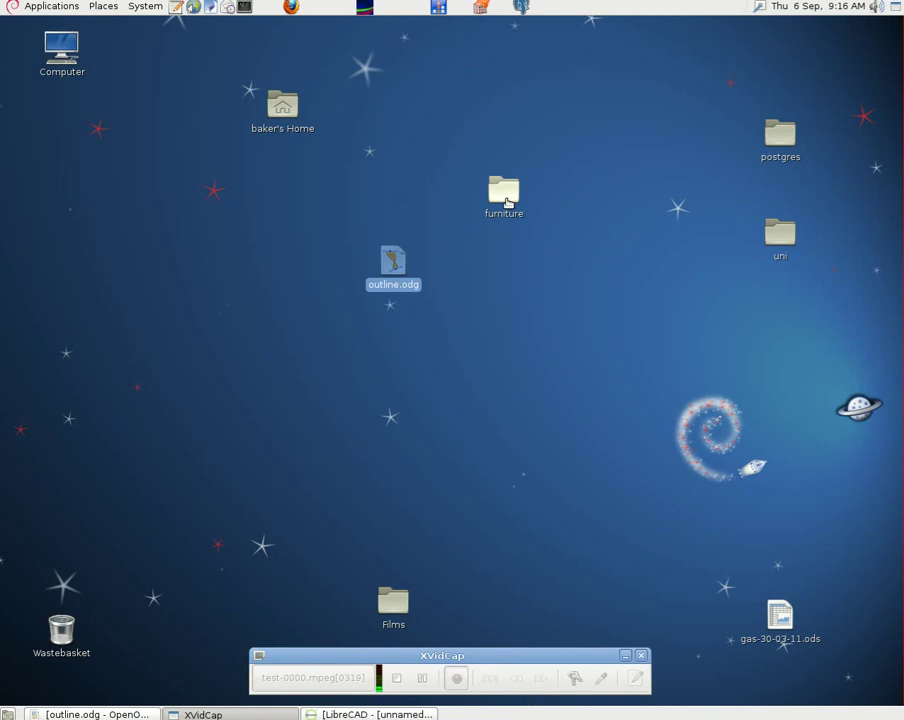
pyautogui.doubleClick(505, 195)
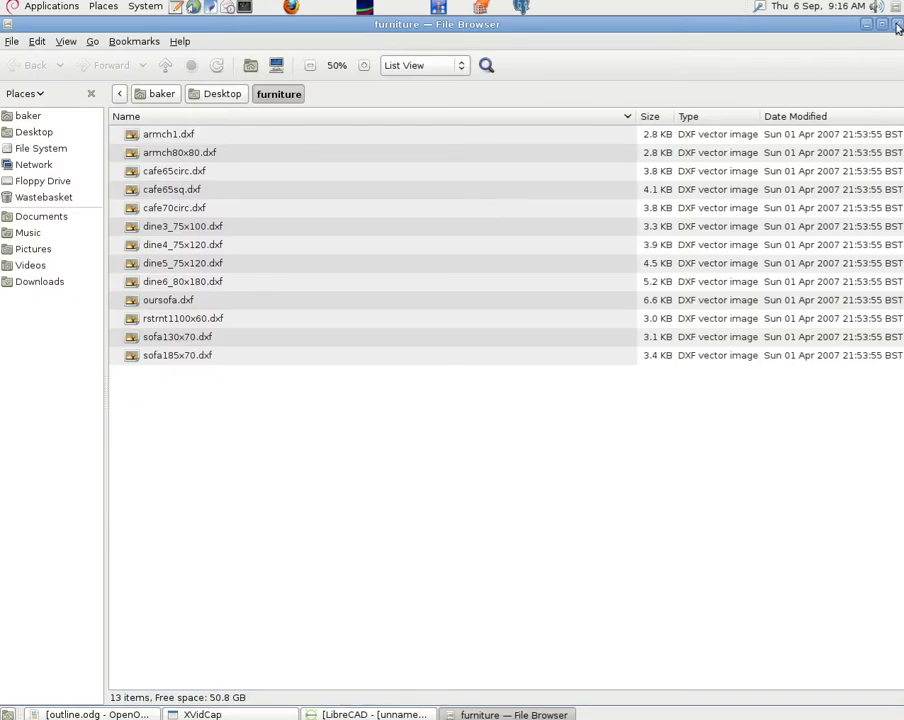
pyautogui.click(866, 24)
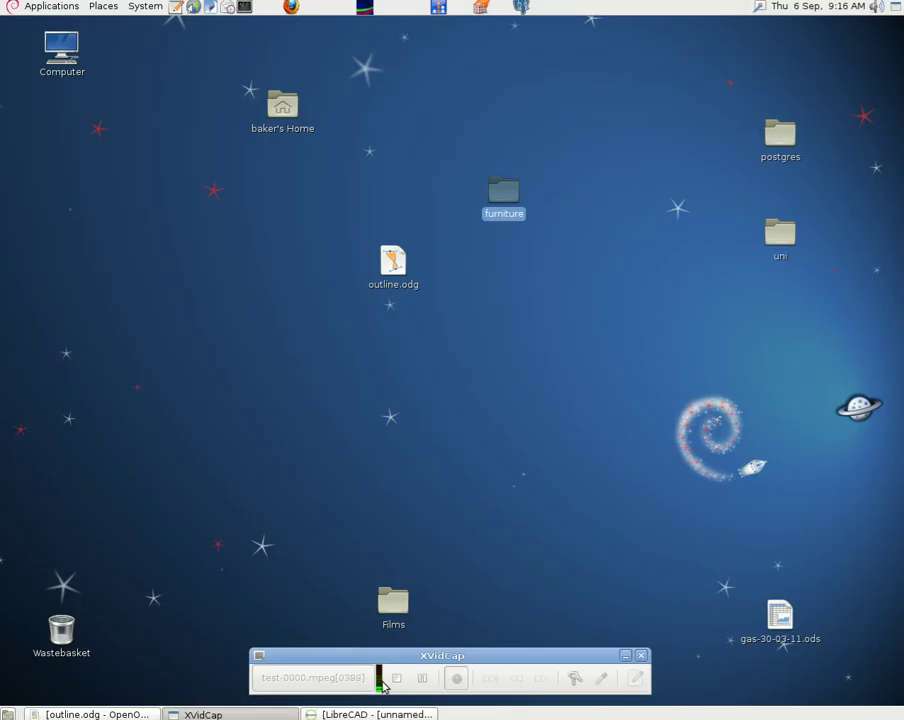
# - Restore LibreCAD and start a two-point line with its first point at 0,0
pyautogui.click(401, 714)
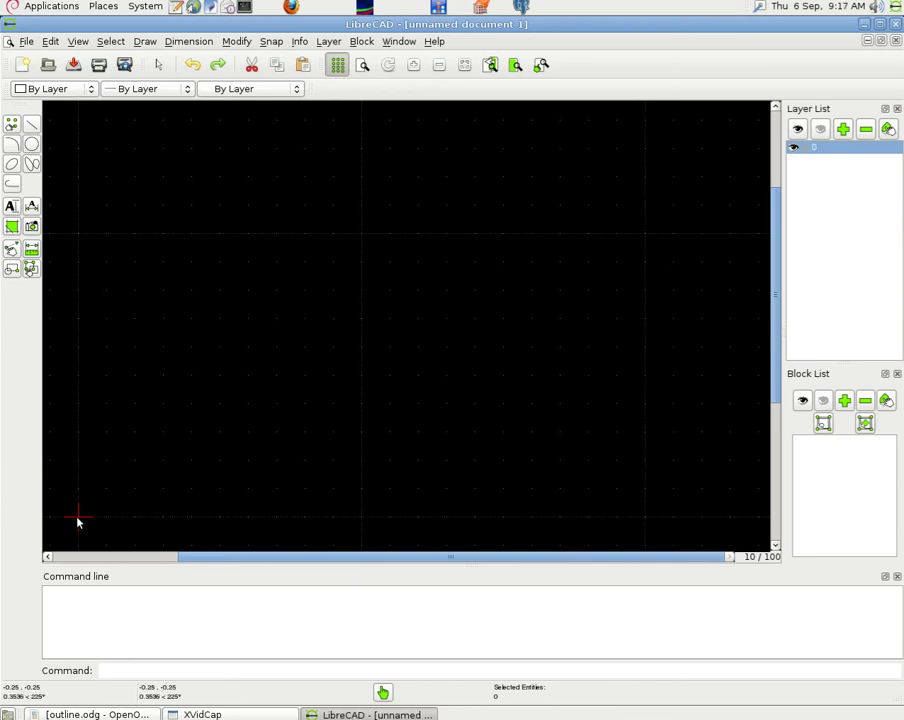
pyautogui.click(32, 123)
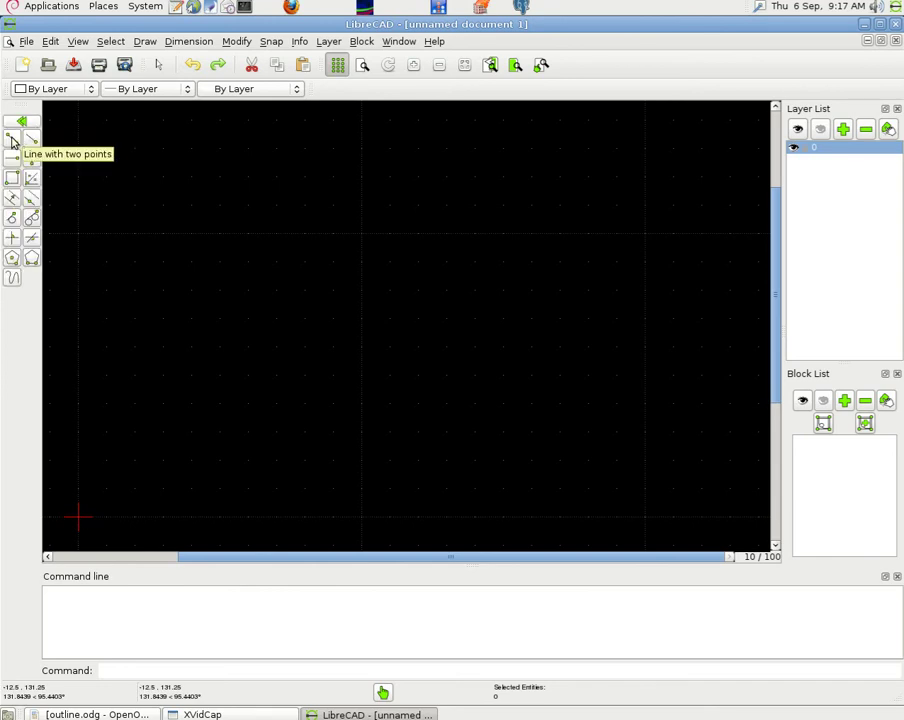
pyautogui.click(12, 141)
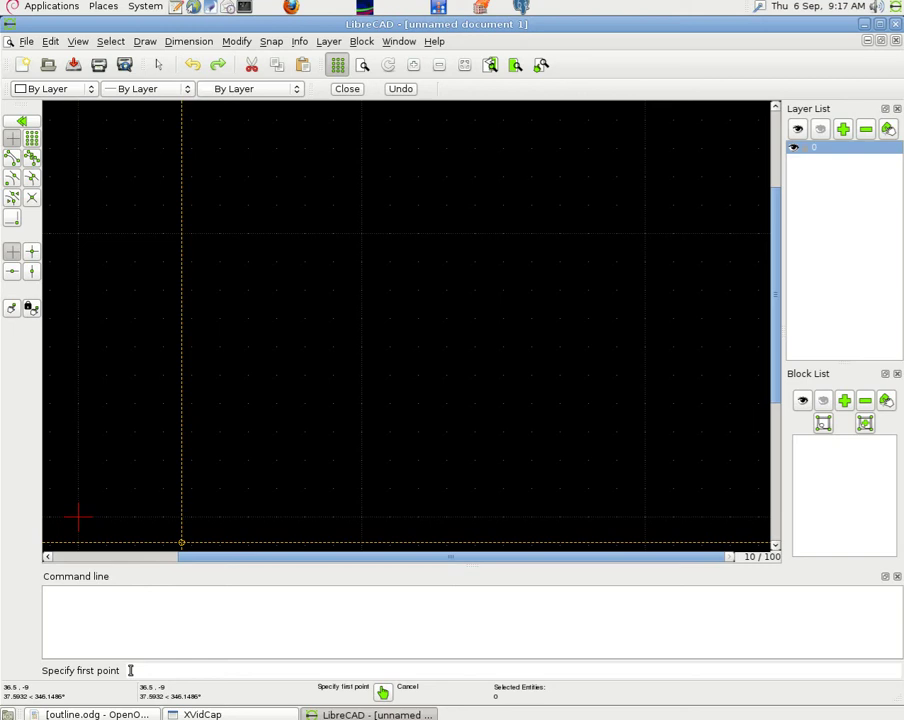
pyautogui.click(130, 670)
pyautogui.write('0,0')
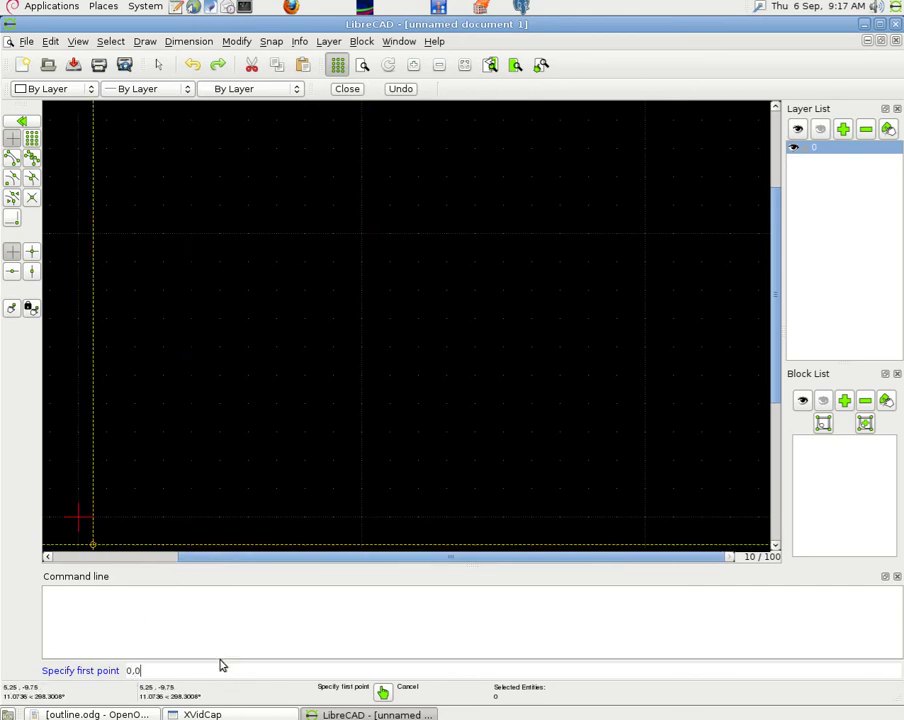
pyautogui.press('Return')
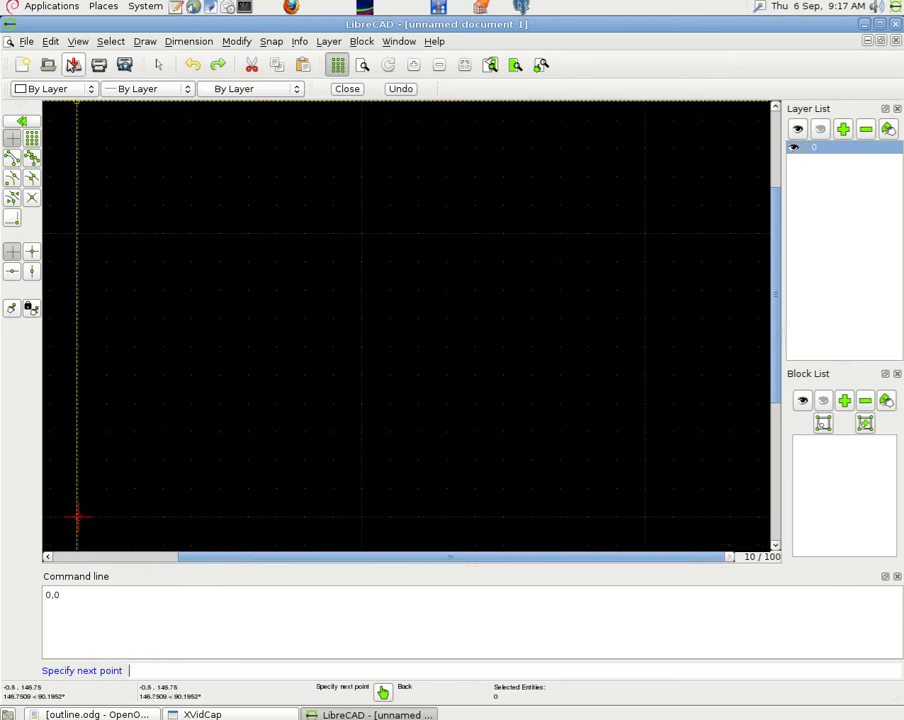
# - Set the main drawing unit to Meter in the Current Drawing Preferences Units tab
pyautogui.click(52, 42)
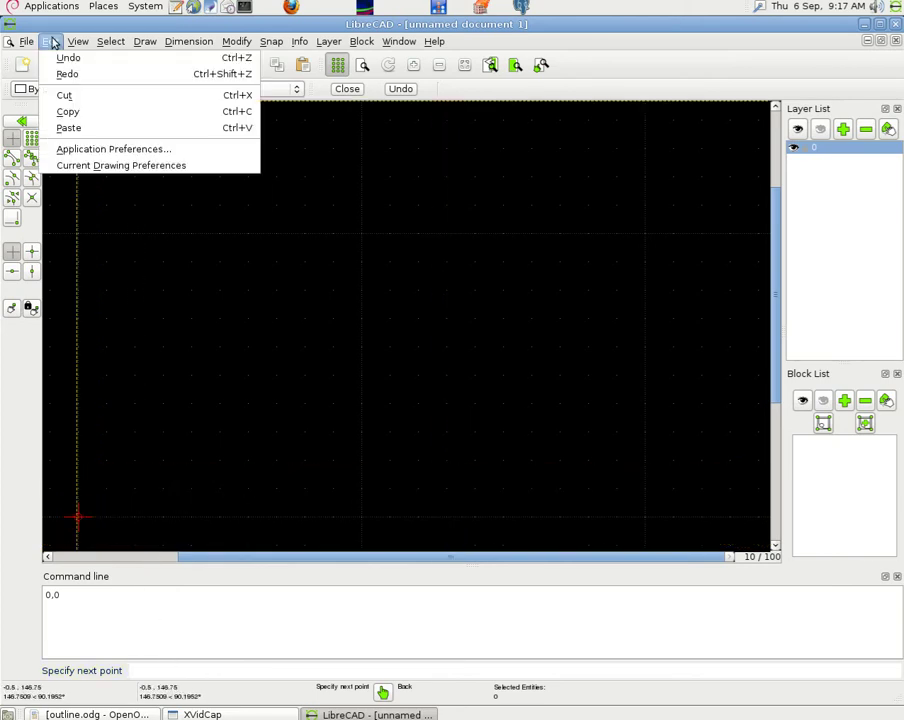
pyautogui.click(99, 165)
pyautogui.click(338, 206)
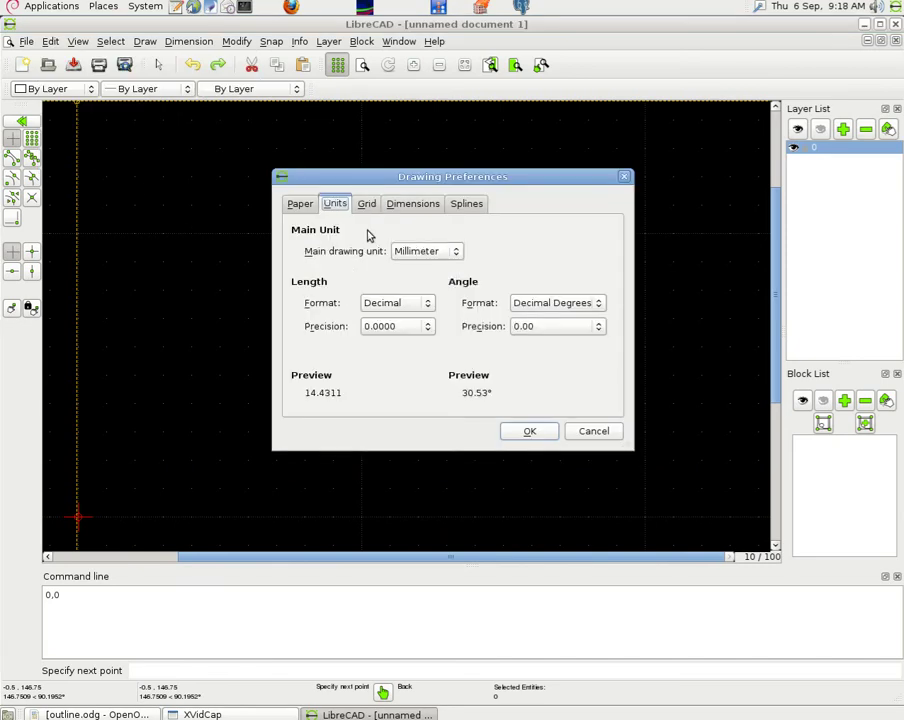
pyautogui.click(456, 256)
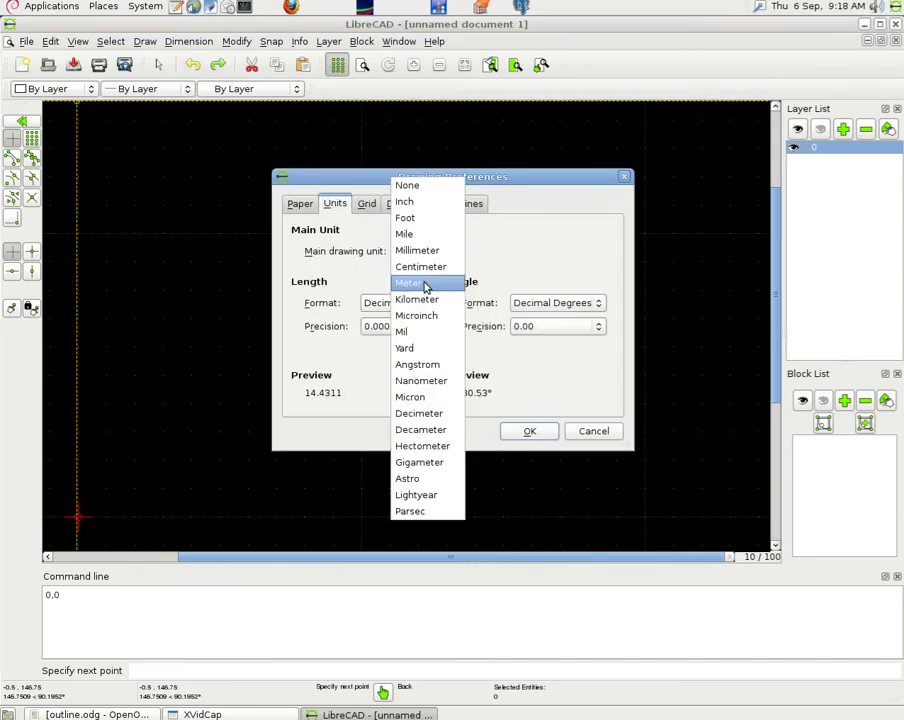
pyautogui.click(422, 283)
pyautogui.click(531, 433)
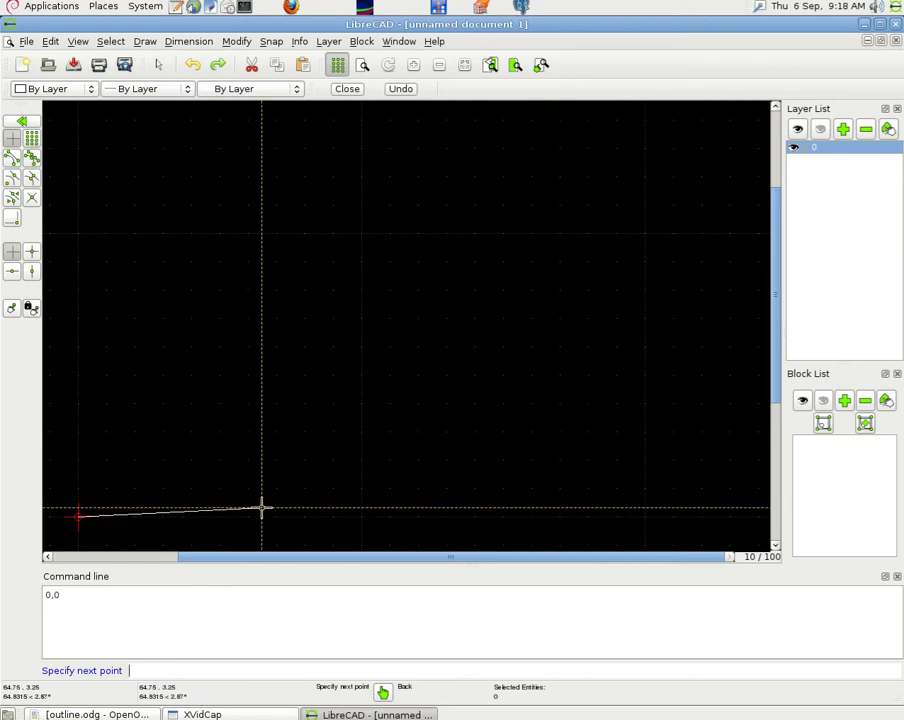
# - End the first edge at 10,0 and zoom the view to fit the line
pyautogui.write('10')
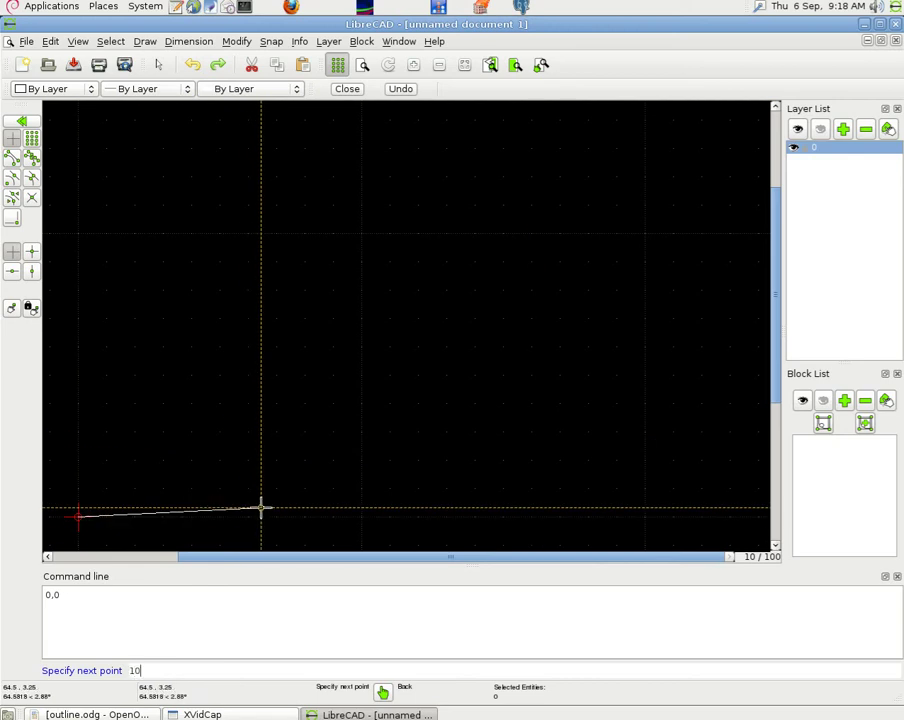
pyautogui.write(',0')
pyautogui.press('Return')
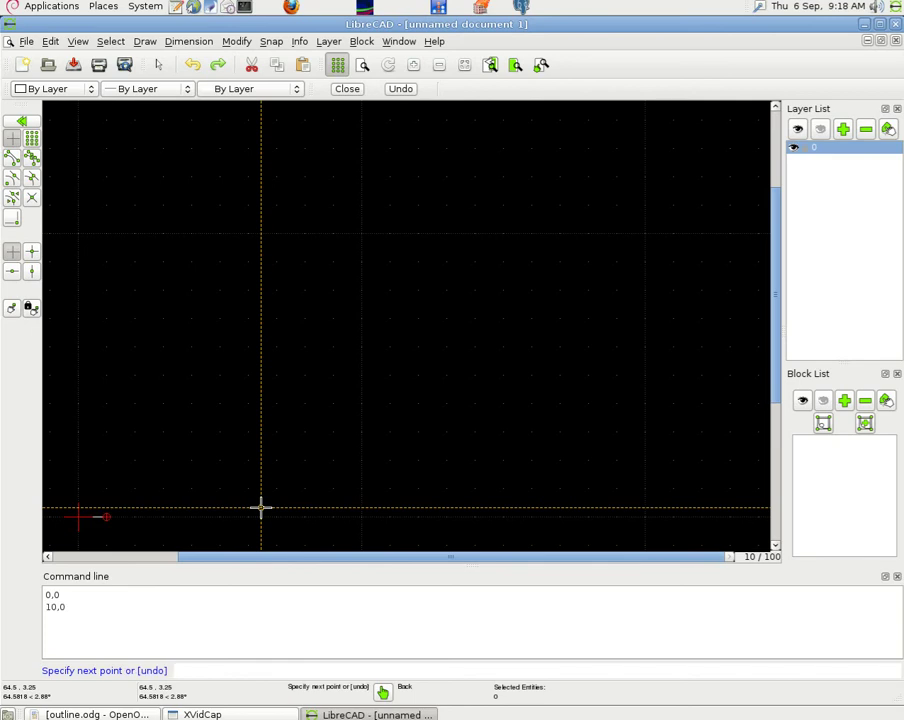
pyautogui.click(462, 65)
pyautogui.click(440, 65)
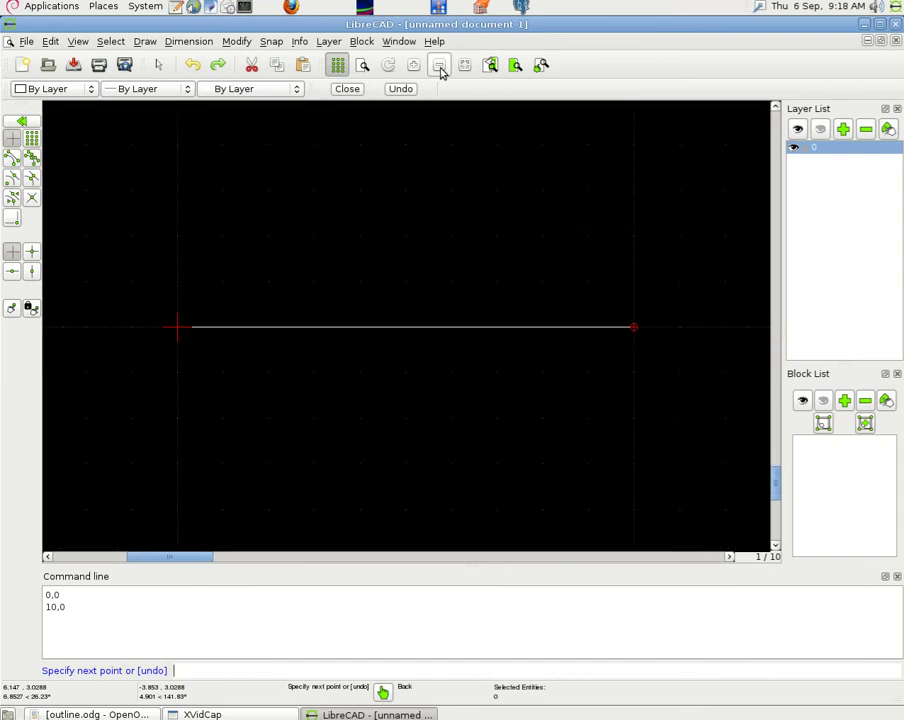
pyautogui.click(440, 65)
pyautogui.moveTo(768, 450); pyautogui.dragTo(776, 405)
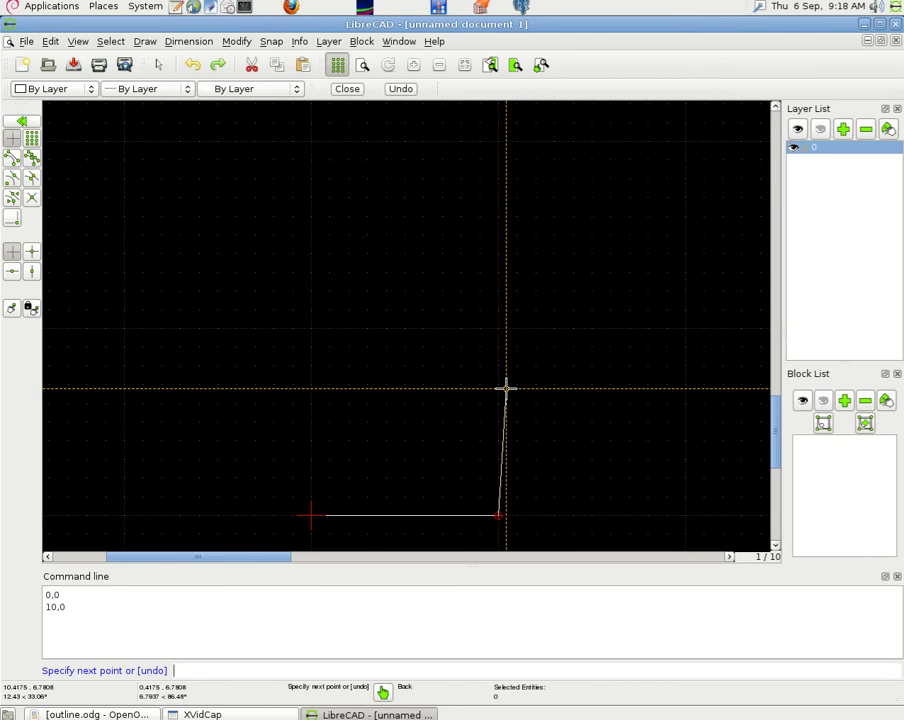
# - Add the relative segments @0,6, @-5,0 and @0,6, correcting a mistyped point
pyautogui.write('@0,6')
pyautogui.press('Return')
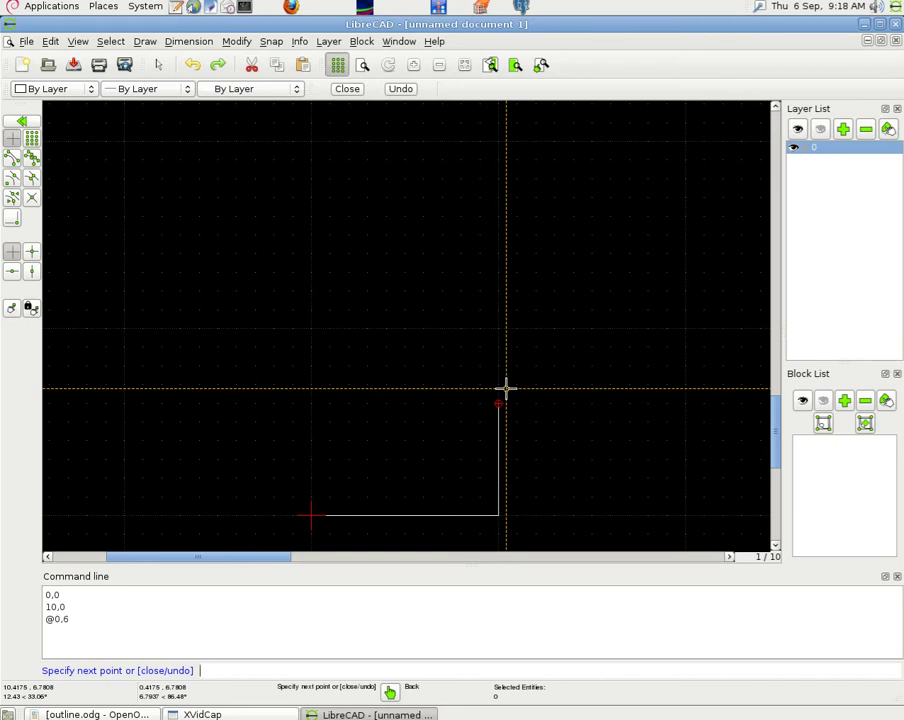
pyautogui.write('@-5,0')
pyautogui.press('Return')
pyautogui.write('@0')
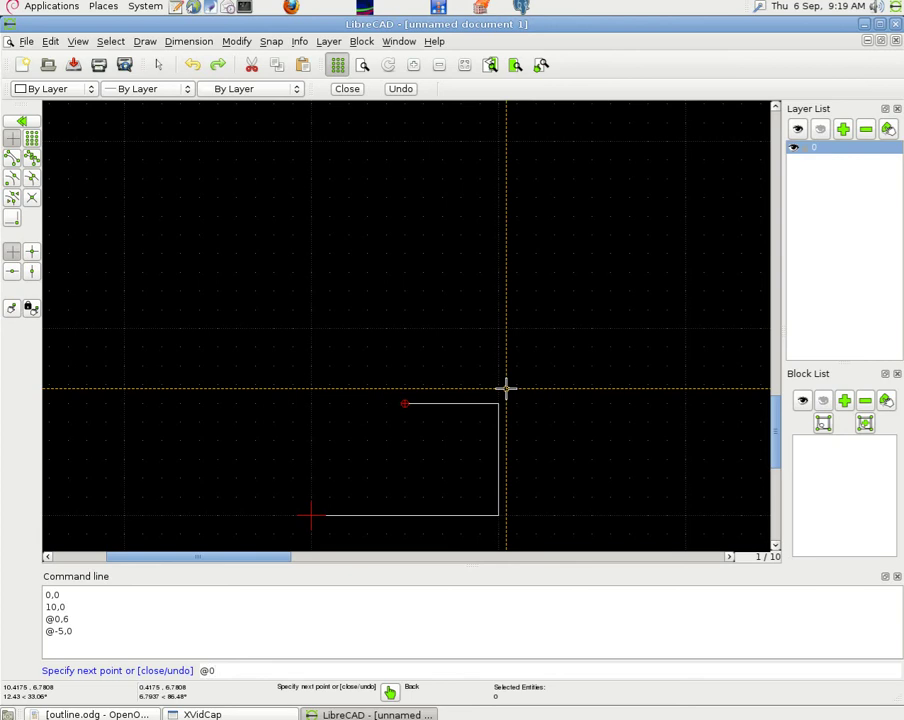
pyautogui.write('6')
pyautogui.press('Return')
pyautogui.write('@0,6')
pyautogui.press('Return')
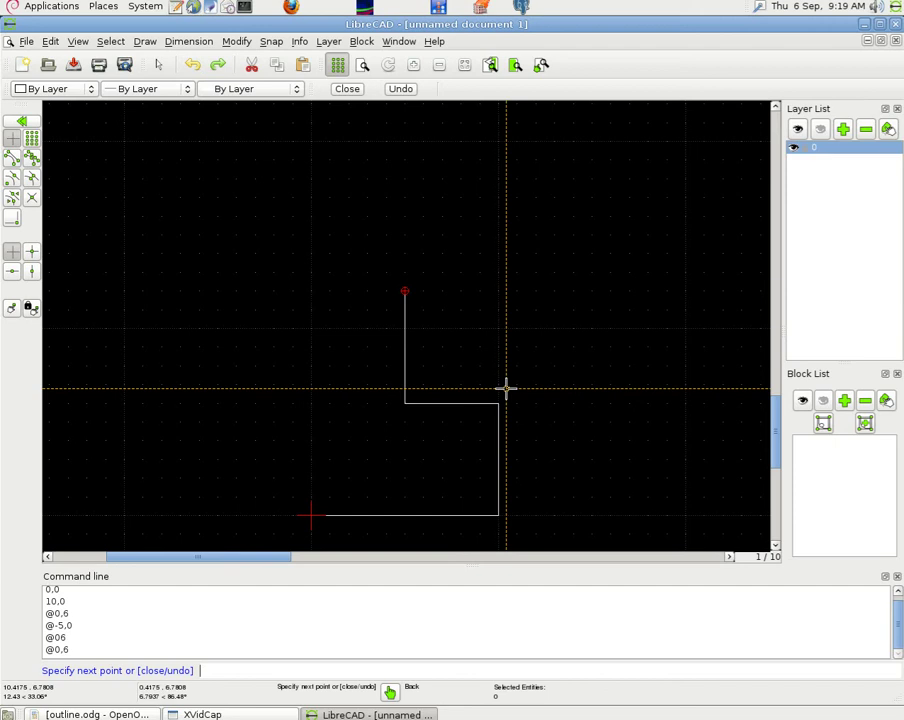
# - Draw the @-5,0 top edge, then close the shape with @0,-12 after fixing typos
pyautogui.write('@-5,0')
pyautogui.press('Return')
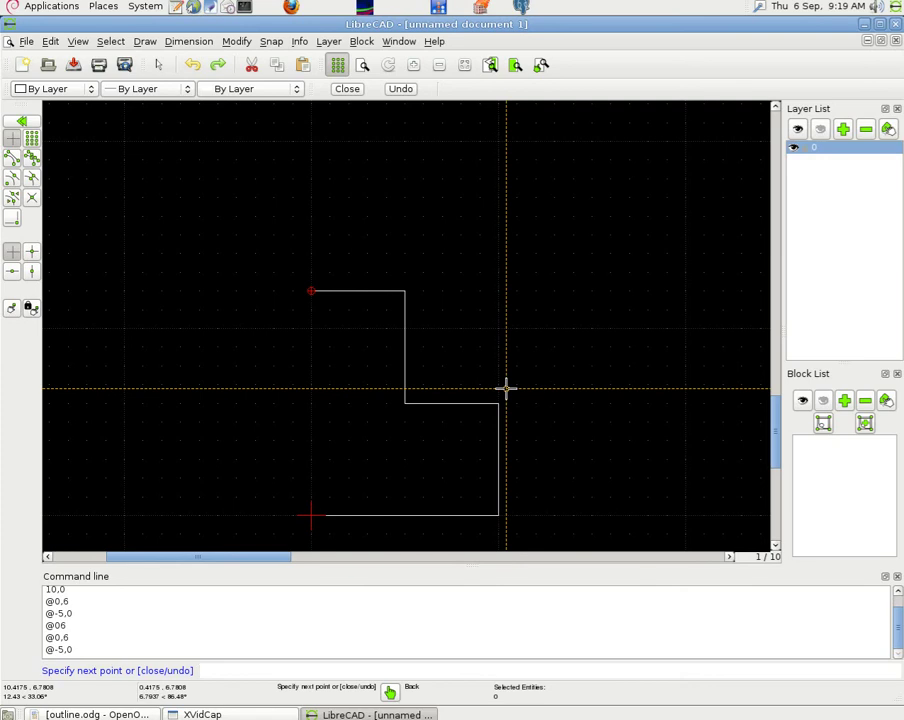
pyautogui.write('@0-12')
pyautogui.press('Return')
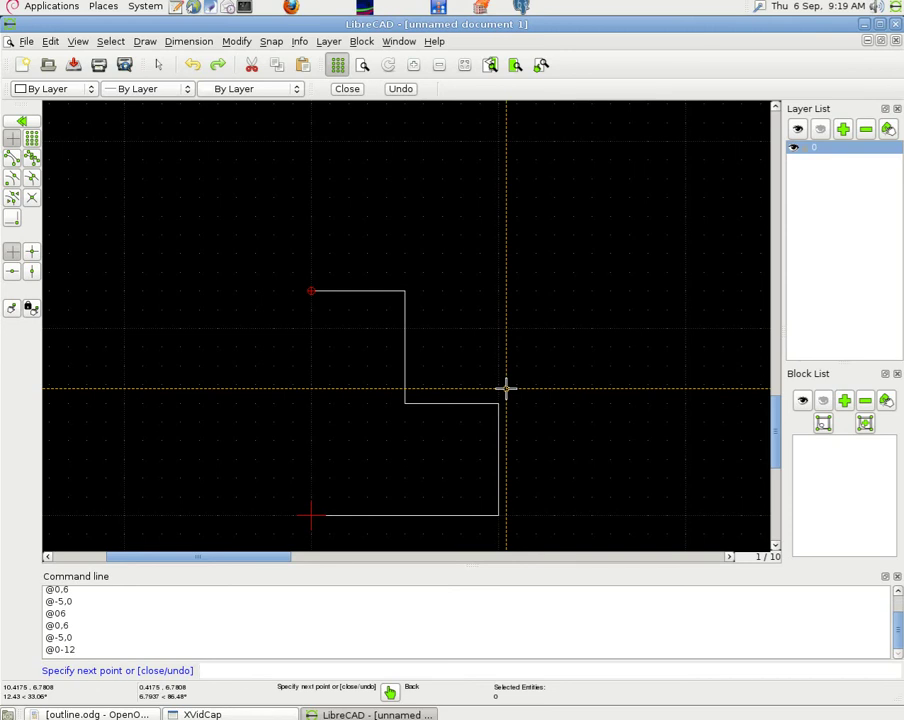
pyautogui.write('@-.-12')
pyautogui.press('Return')
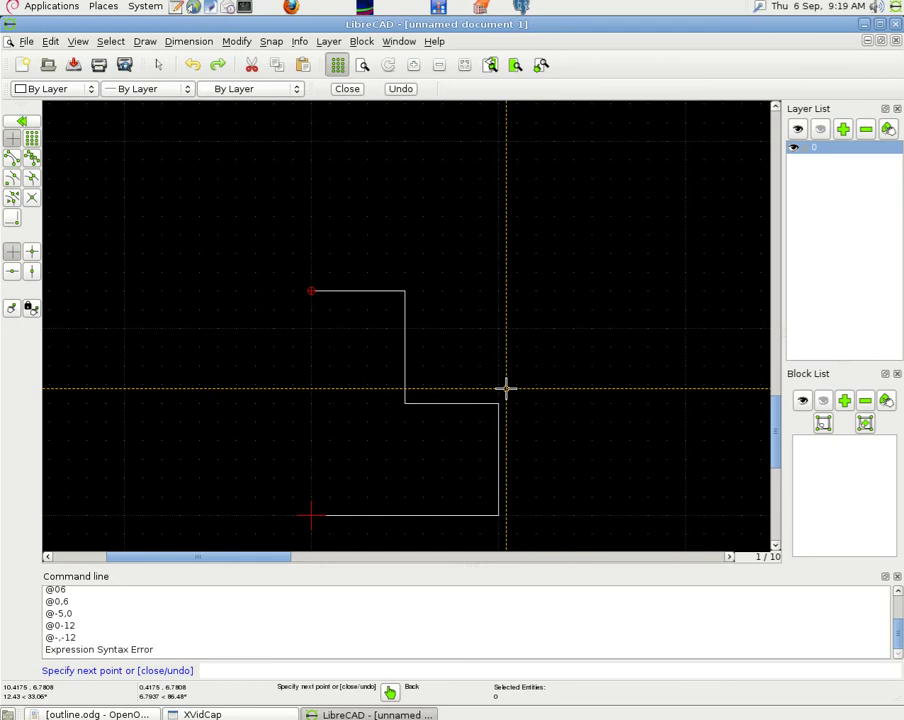
pyautogui.write('@0,-12')
pyautogui.press('Return')
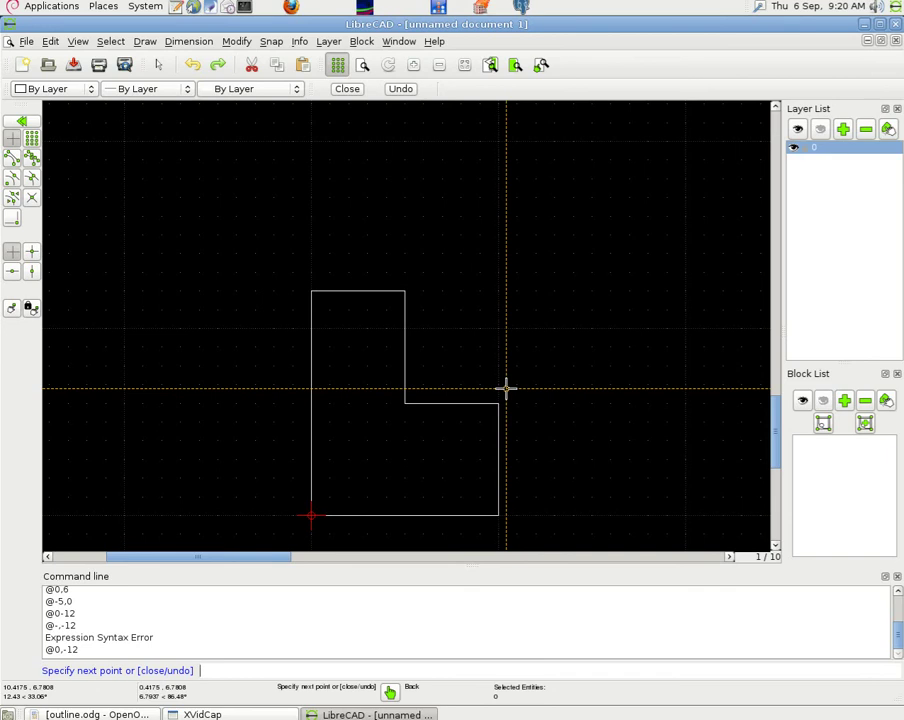
# - End the line tool, Auto Zoom to the whole L-shape, and open View > Toolbars
pyautogui.rightClick(506, 388)
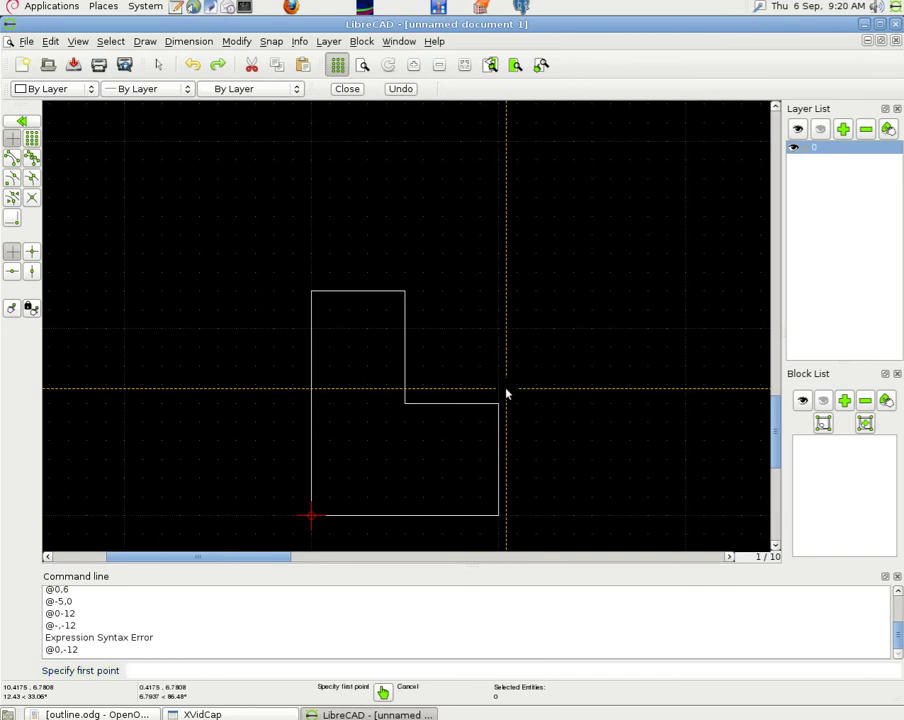
pyautogui.rightClick(506, 393)
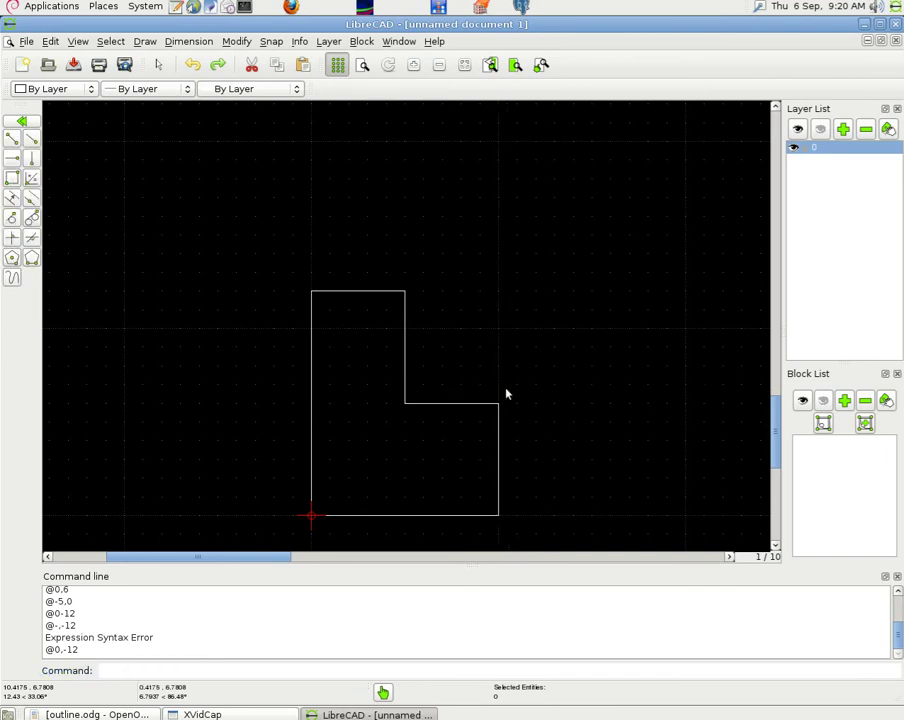
pyautogui.click(465, 65)
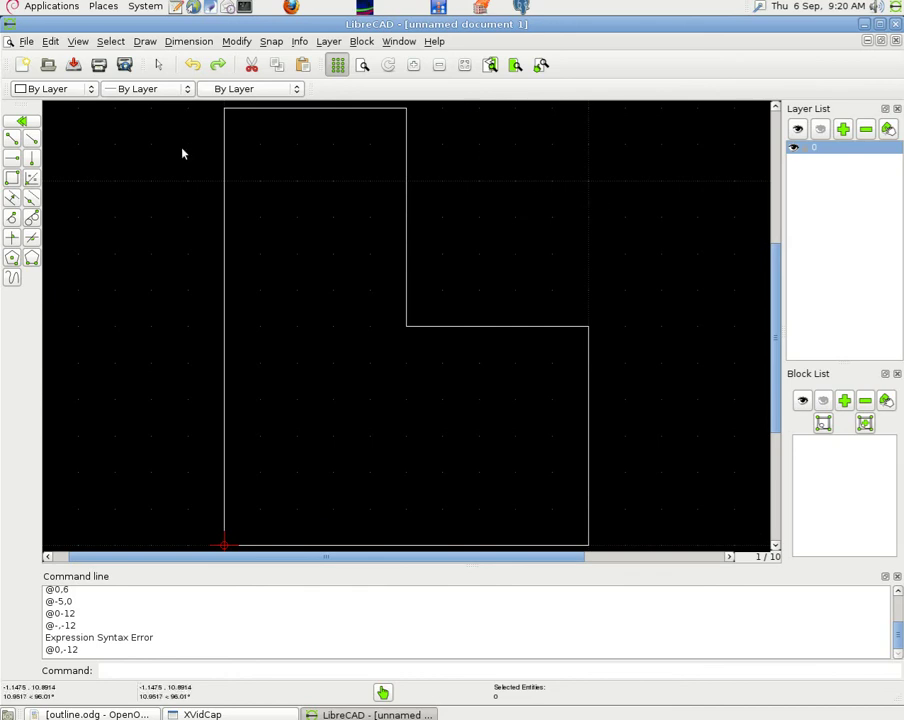
pyautogui.click(74, 42)
pyautogui.moveTo(125, 232)
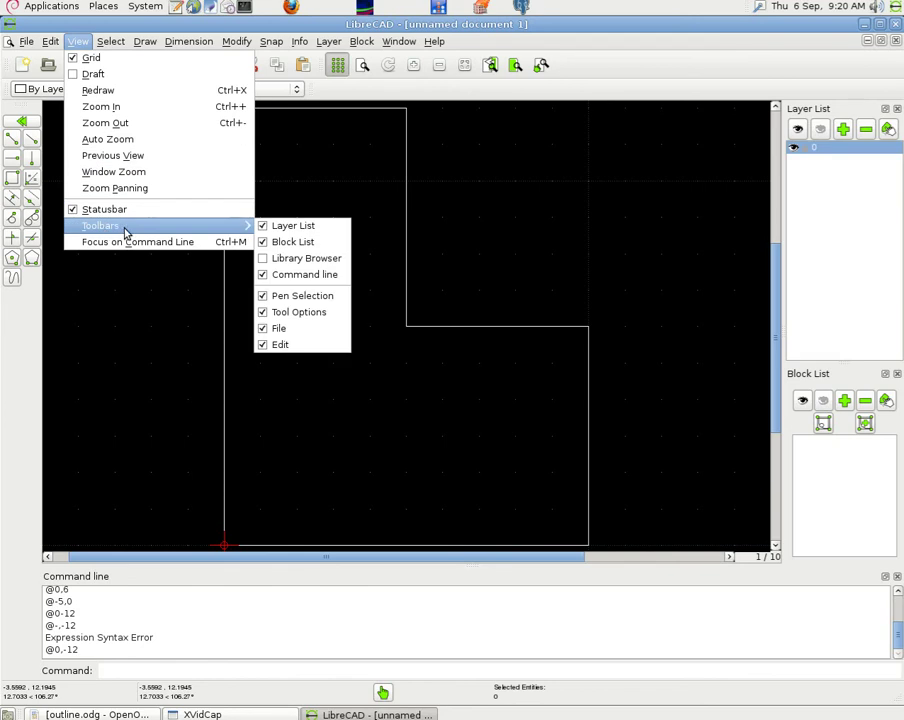
# - Open the furniture library and place a round cafe65circ table in the lower room
pyautogui.click(284, 262)
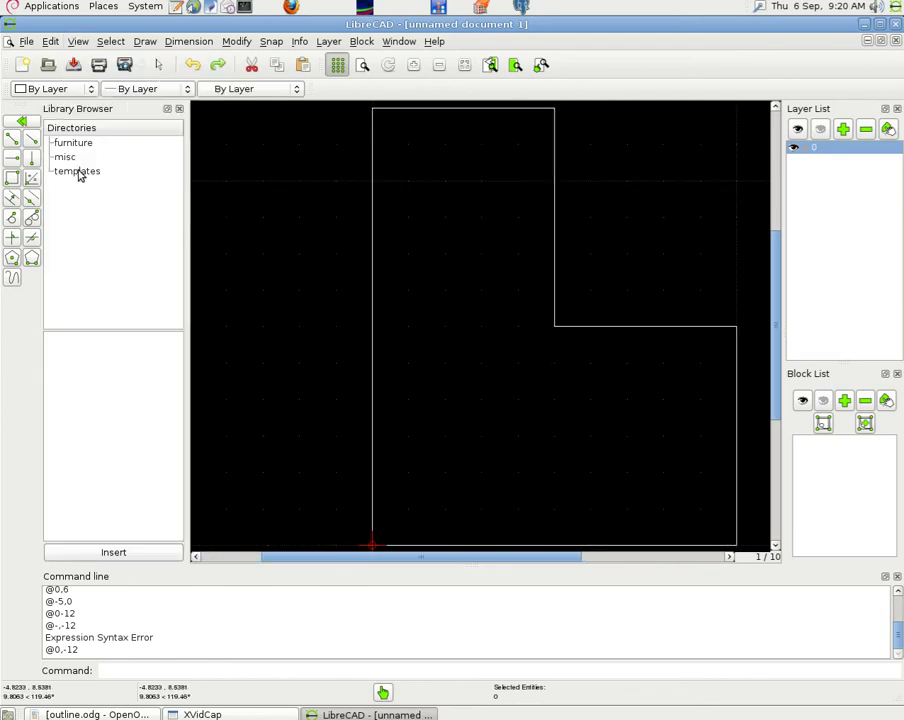
pyautogui.click(80, 173)
pyautogui.click(66, 156)
pyautogui.click(78, 143)
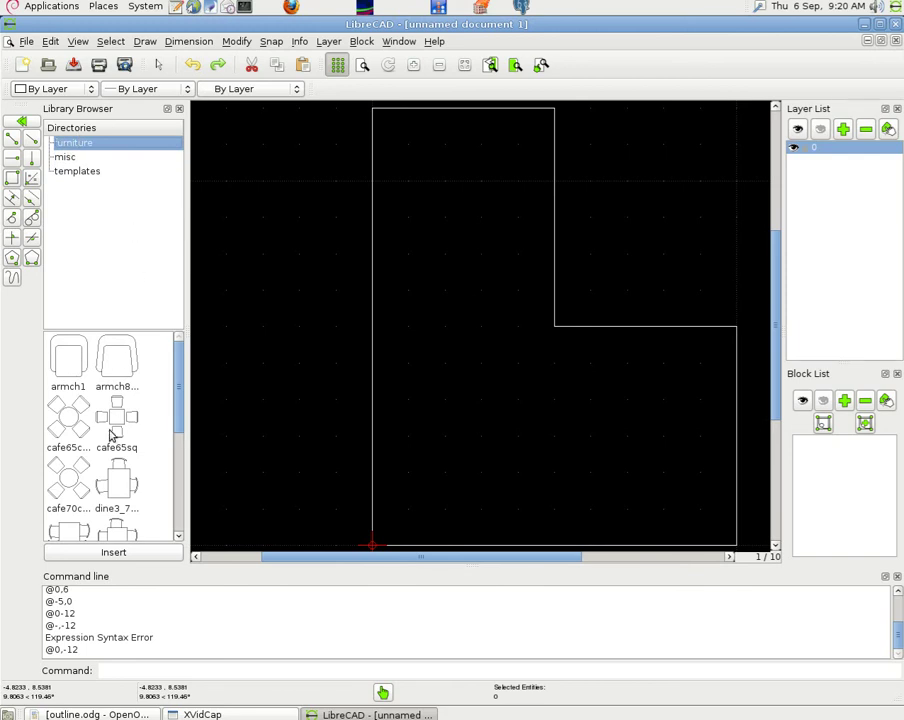
pyautogui.click(68, 423)
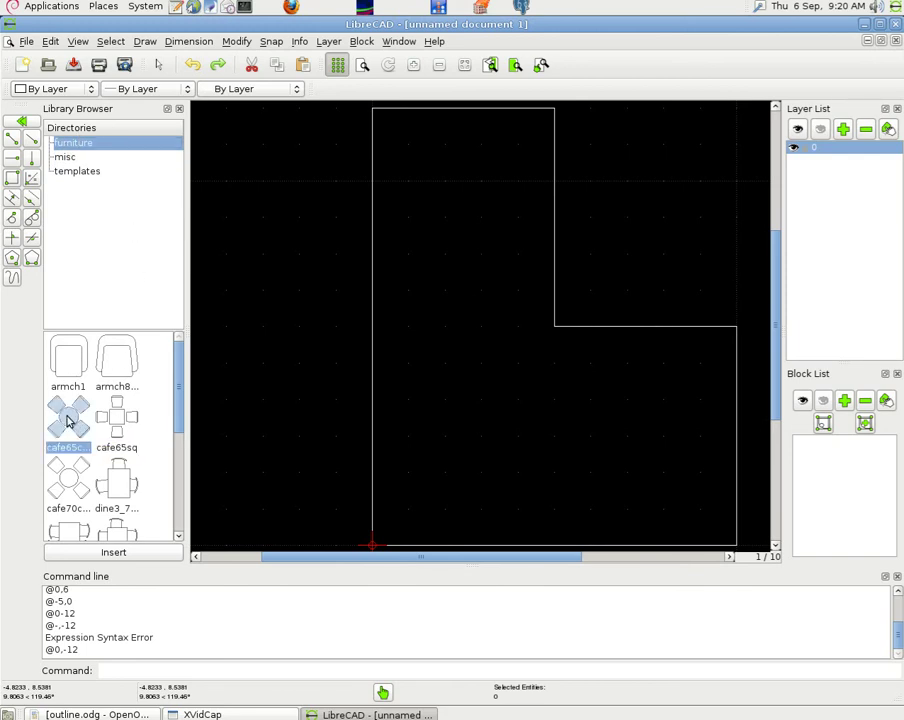
pyautogui.click(113, 553)
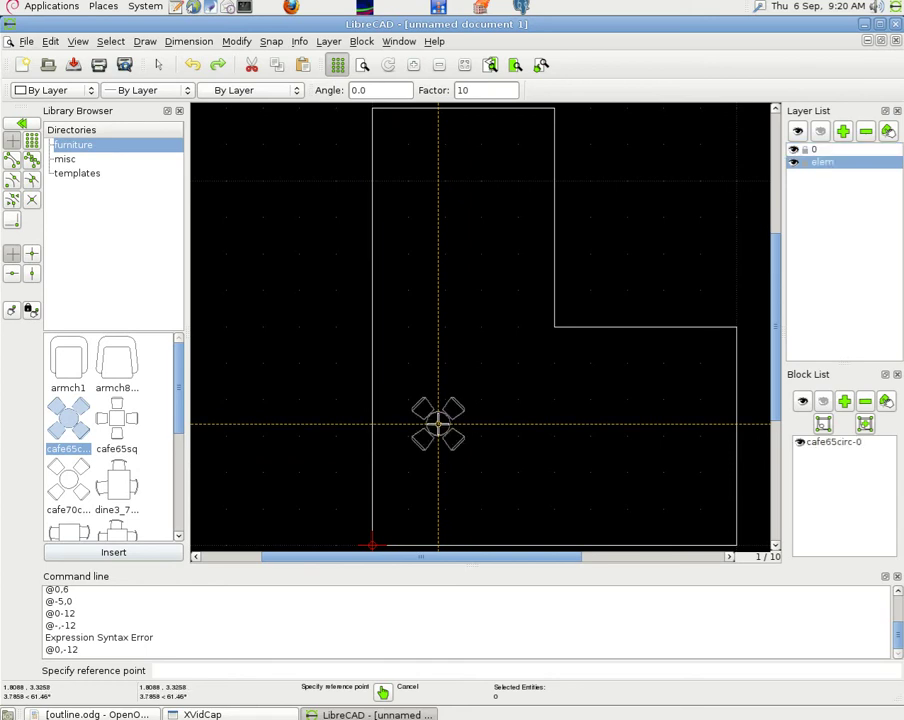
pyautogui.click(438, 424)
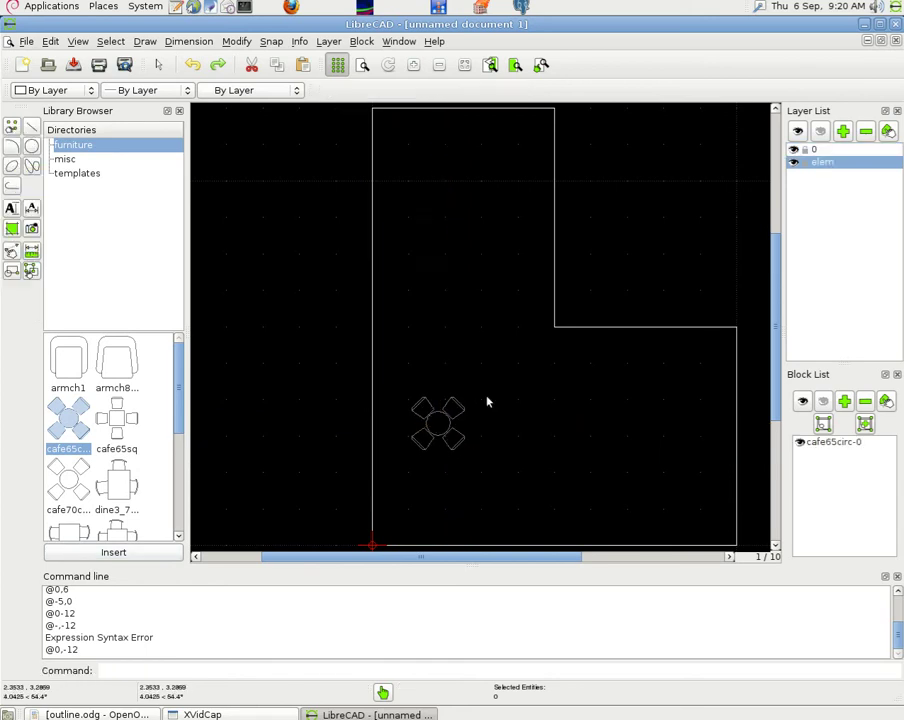
# - Insert the square cafe65sq table and place a cafe70circ table beside the round one
pyautogui.click(118, 420)
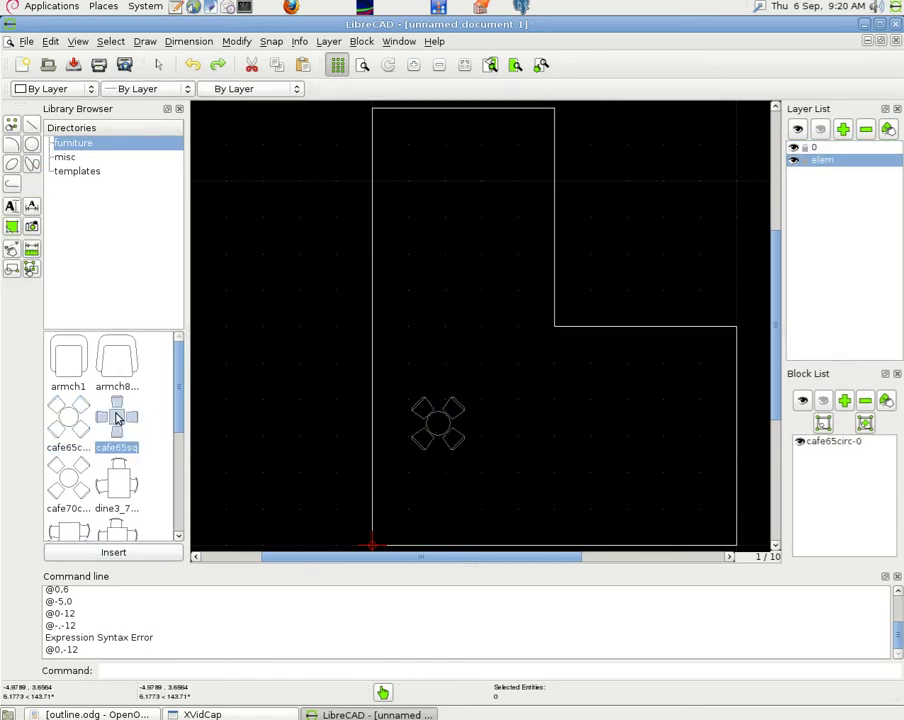
pyautogui.click(116, 552)
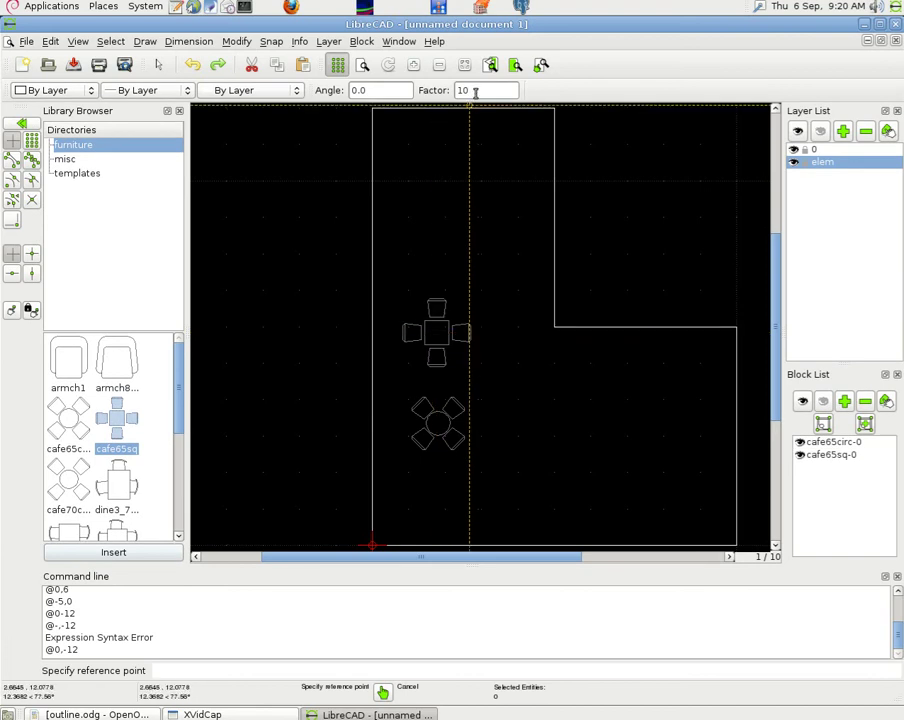
pyautogui.rightClick(496, 224)
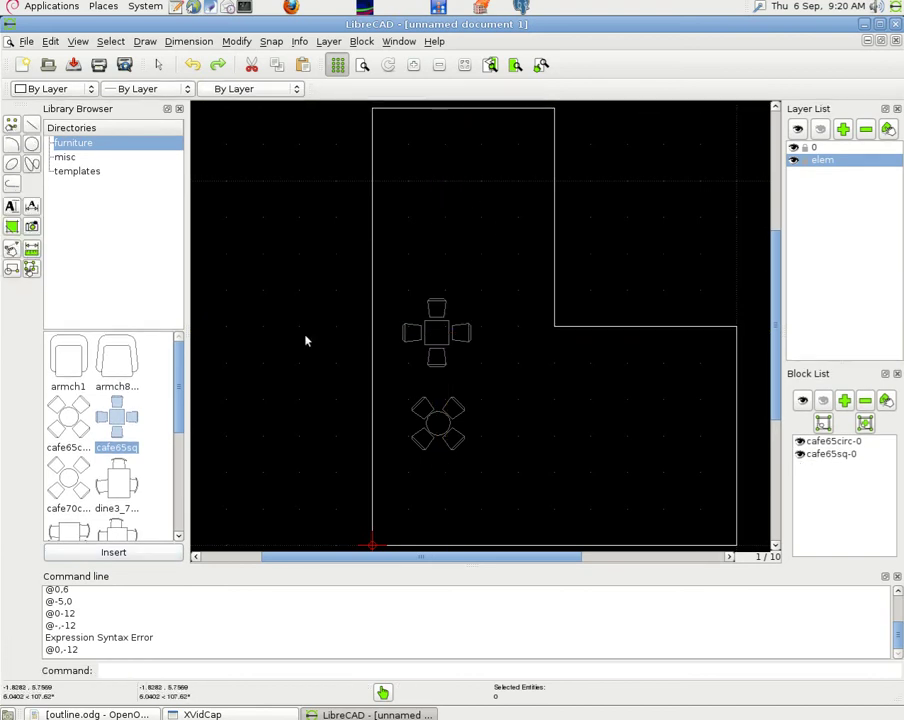
pyautogui.click(70, 485)
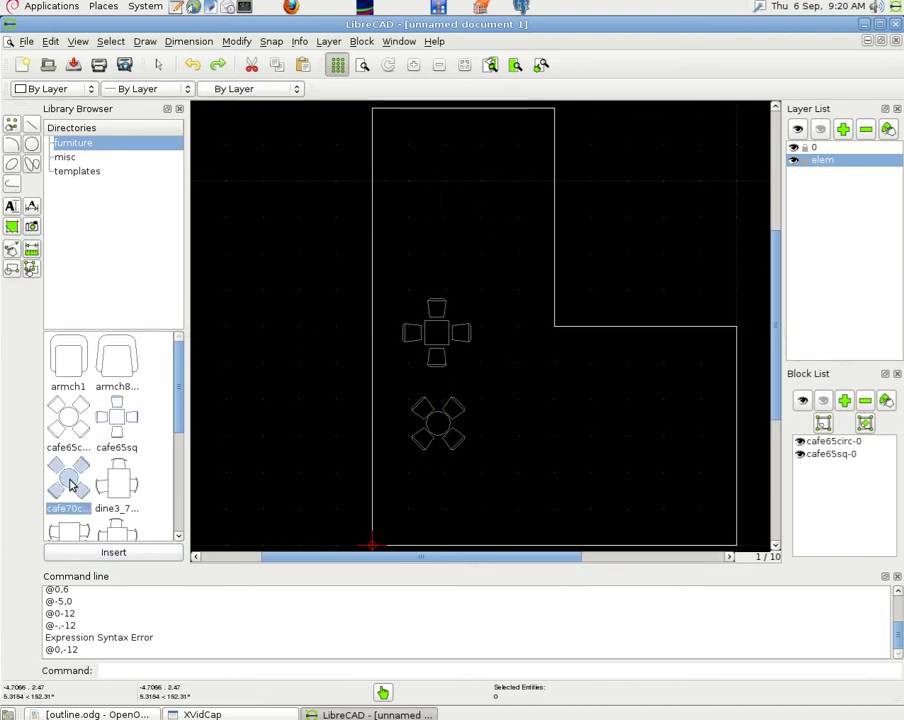
pyautogui.click(116, 551)
pyautogui.click(524, 421)
pyautogui.rightClick(506, 468)
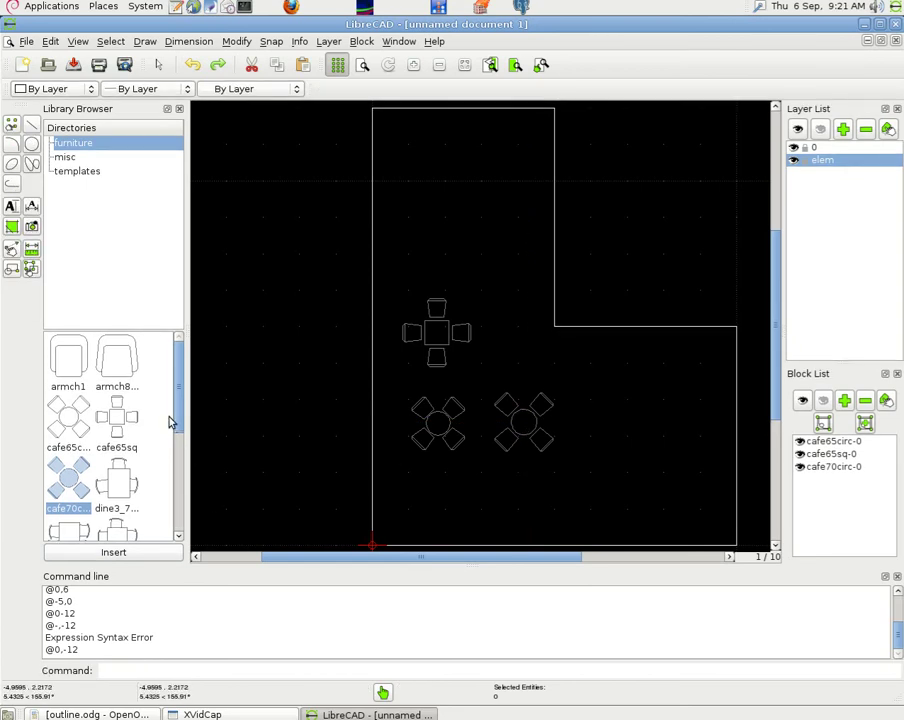
# - Place the dine3 and dine4 dining tables at the top of the room
pyautogui.scroll(-3, 160, 425)
pyautogui.click(122, 392)
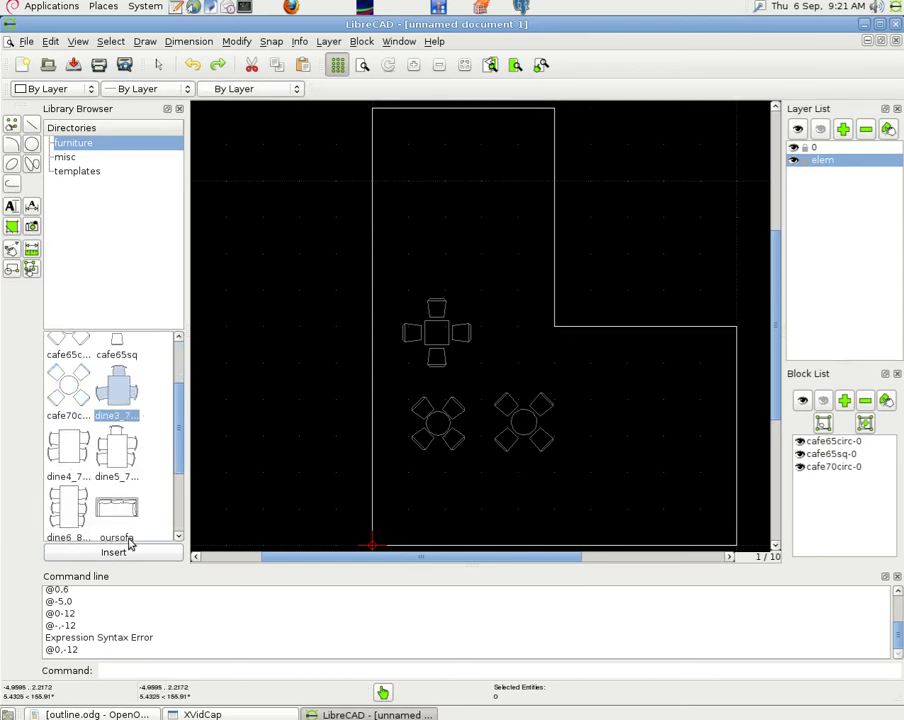
pyautogui.click(116, 552)
pyautogui.click(452, 148)
pyautogui.rightClick(452, 148)
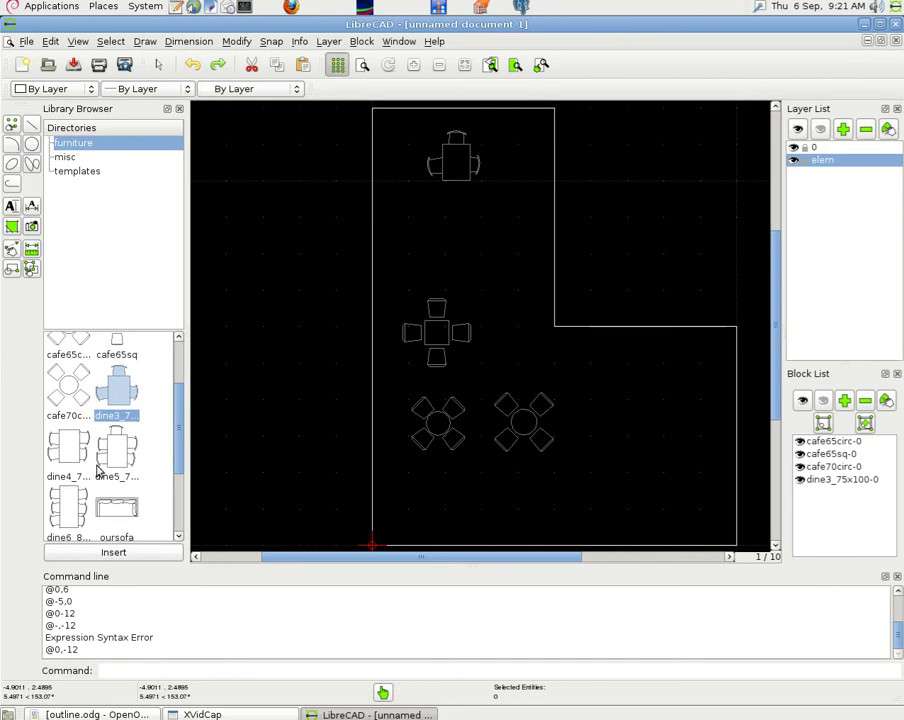
pyautogui.click(70, 450)
pyautogui.click(113, 552)
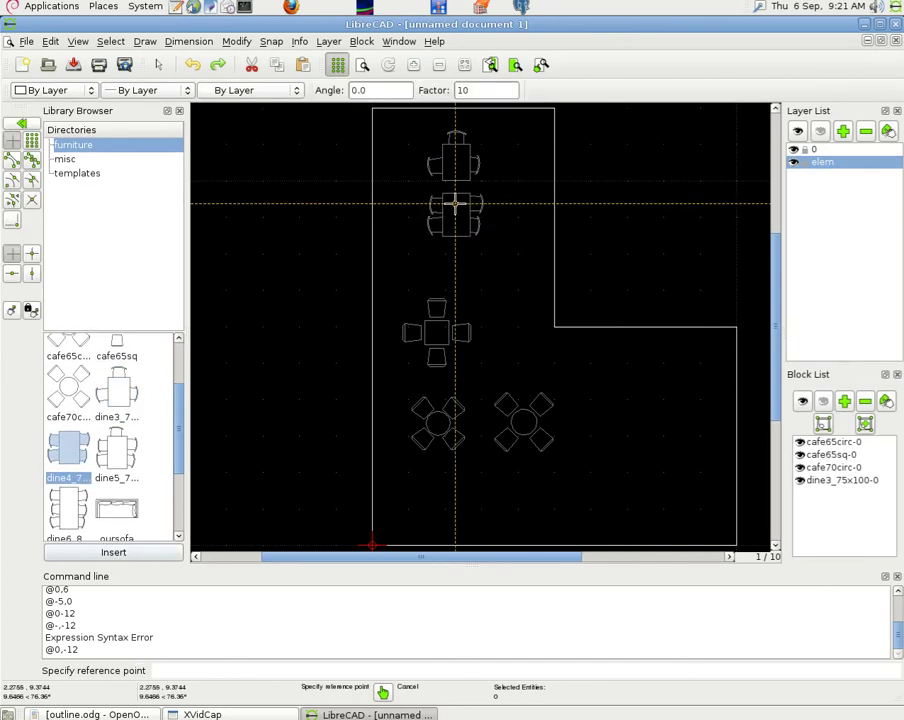
pyautogui.click(454, 201)
pyautogui.rightClick(454, 201)
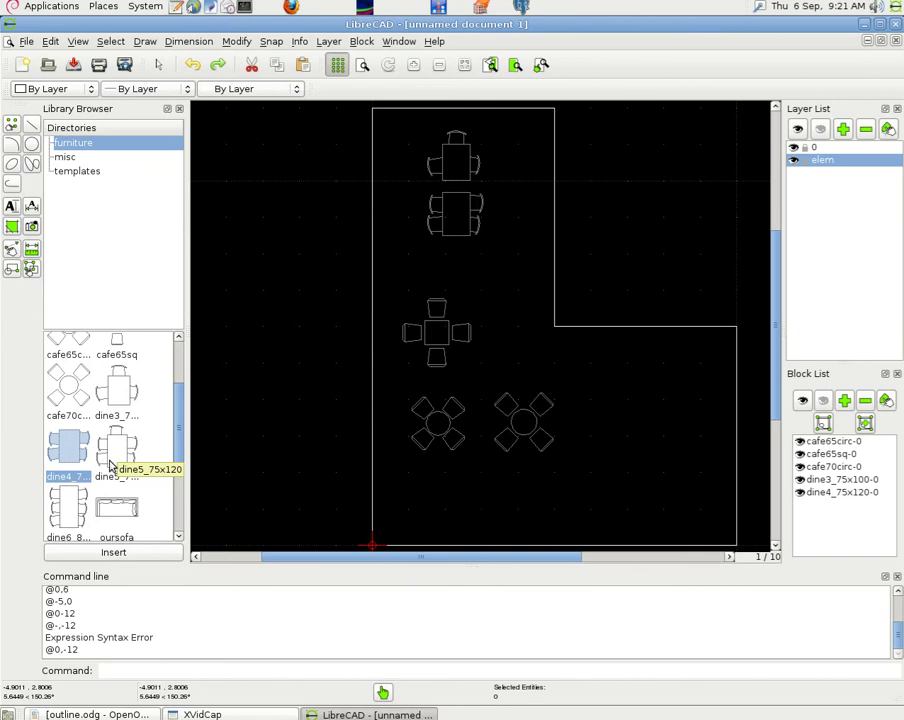
# - Place dine5 in the right wing and dine6 at the lower right, then close the Library Browser
pyautogui.click(116, 455)
pyautogui.click(124, 552)
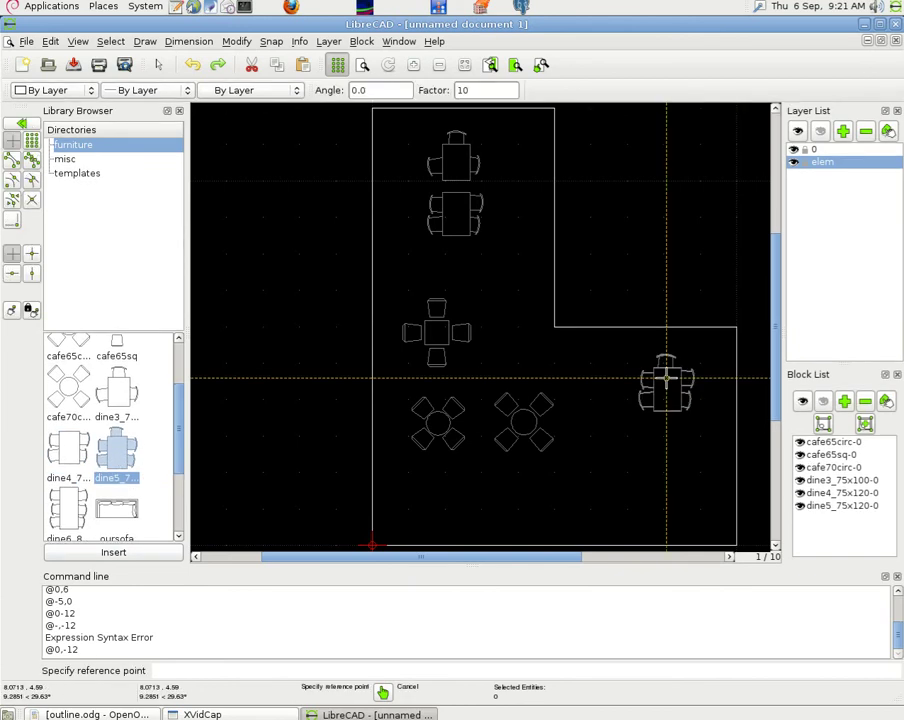
pyautogui.click(662, 372)
pyautogui.rightClick(662, 372)
pyautogui.click(64, 508)
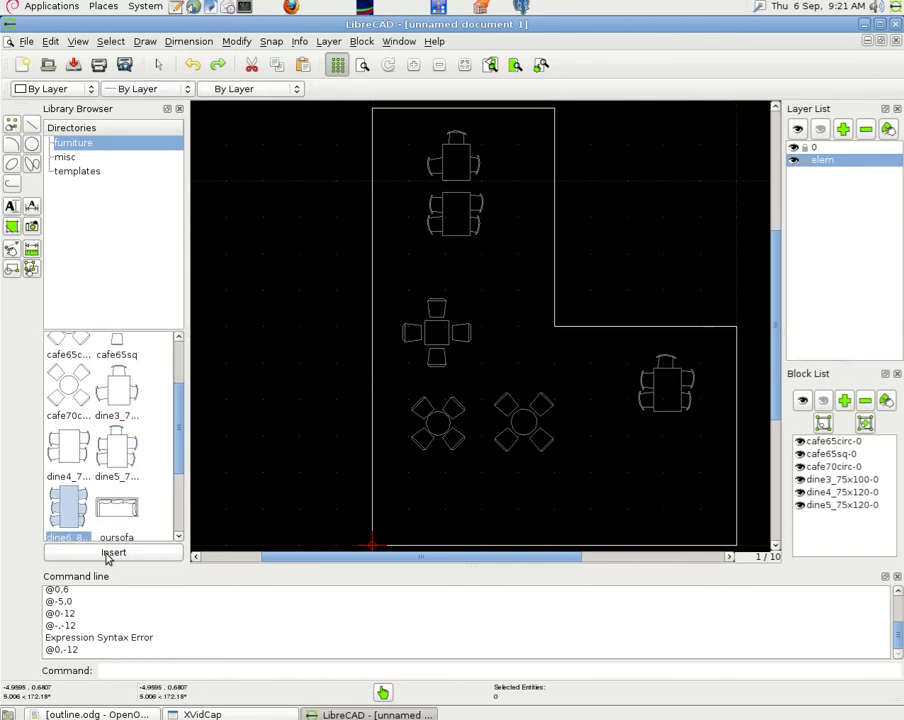
pyautogui.click(113, 552)
pyautogui.click(610, 484)
pyautogui.rightClick(610, 484)
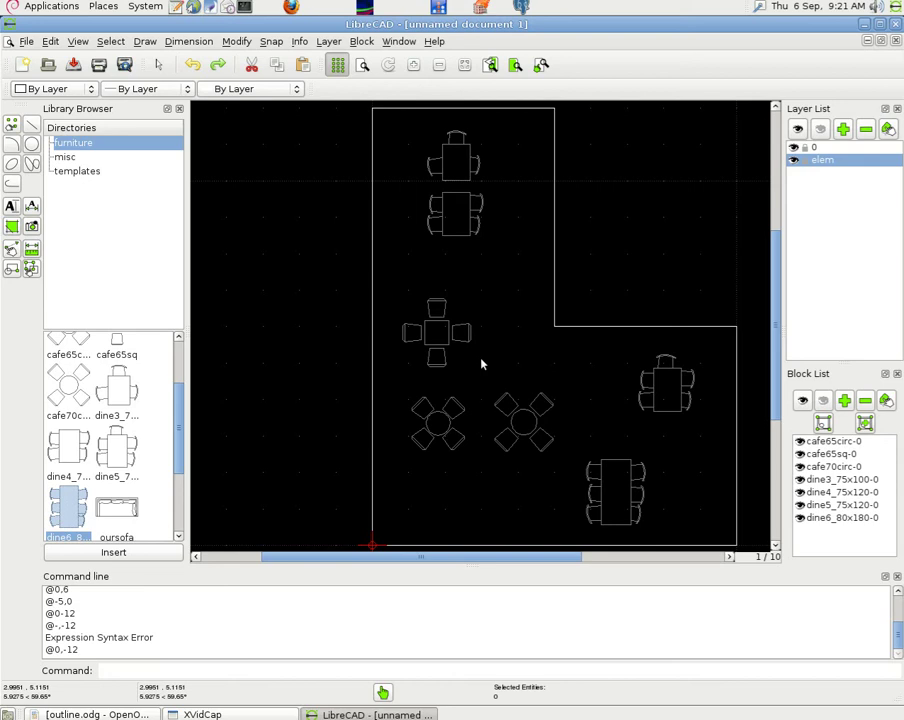
pyautogui.click(181, 110)
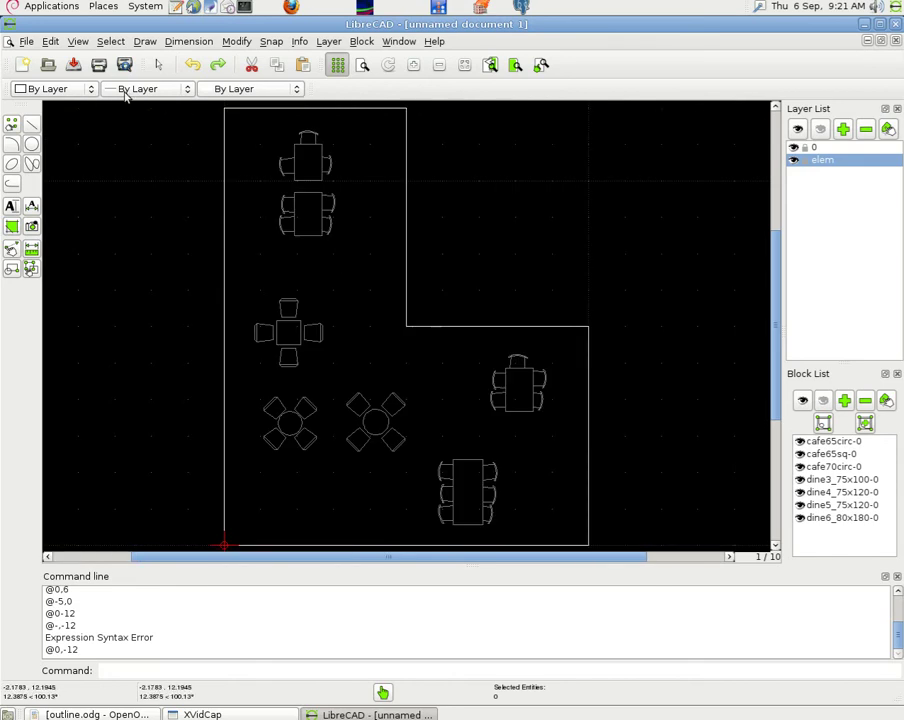
# - Save As into the Desktop folder with file name layout in DXF 2000 format
pyautogui.click(26, 41)
pyautogui.click(55, 108)
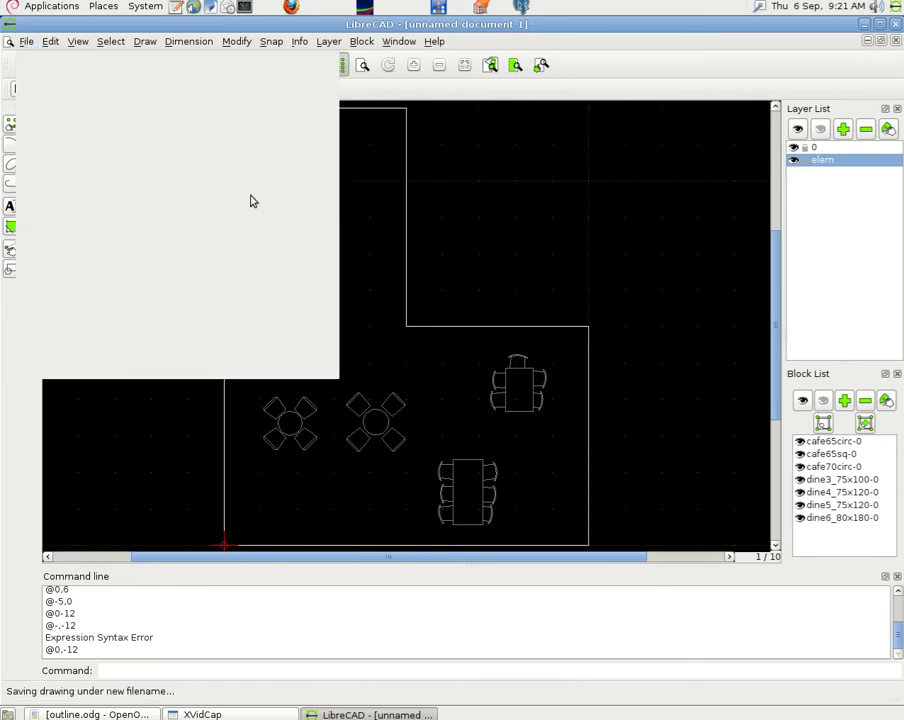
pyautogui.click(279, 238)
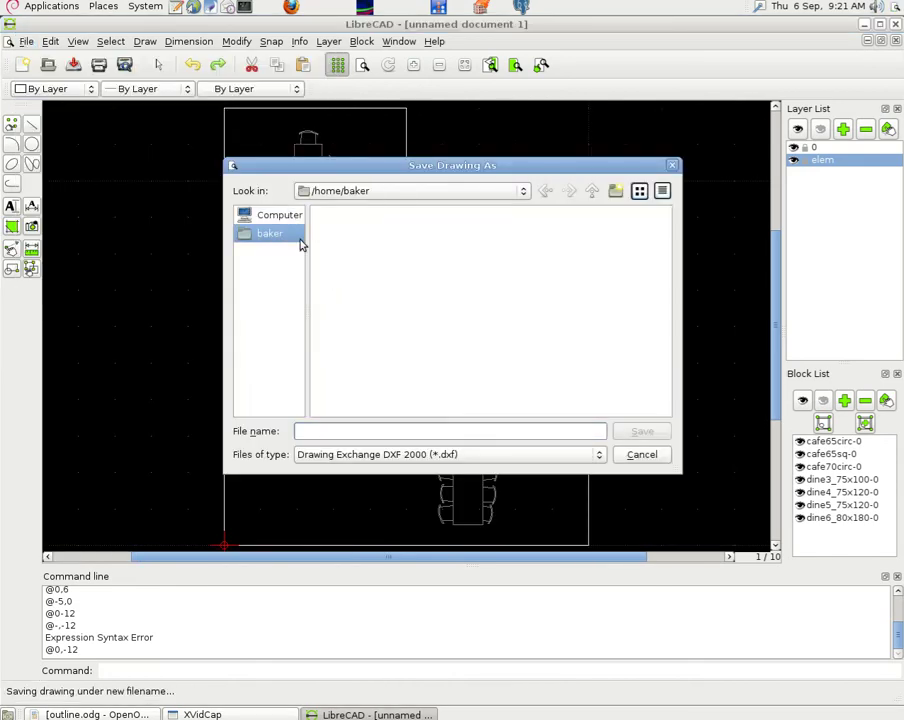
pyautogui.doubleClick(346, 233)
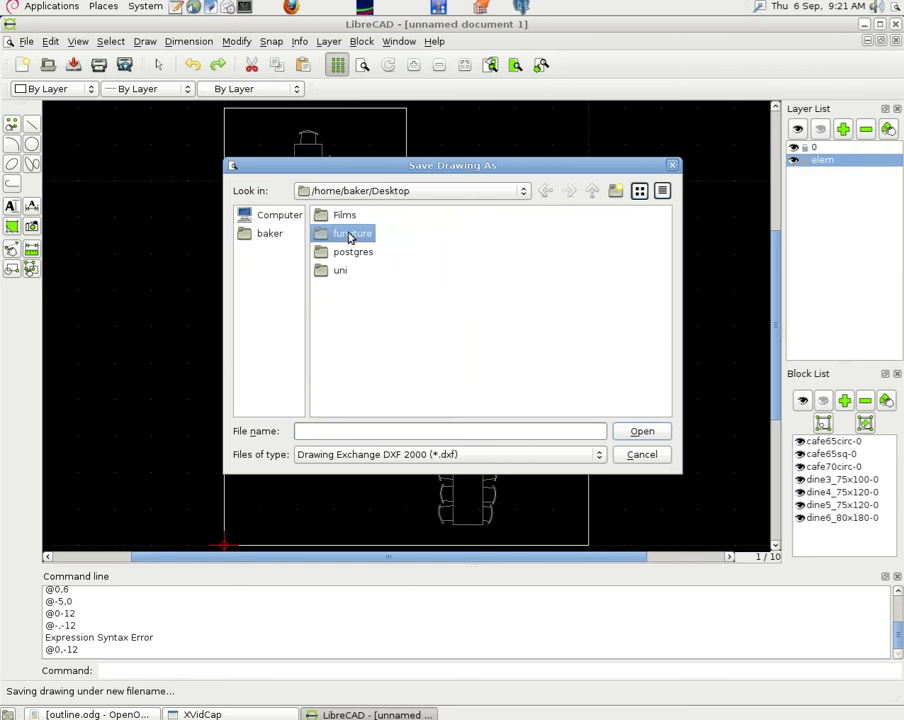
pyautogui.click(311, 430)
pyautogui.write('layout')
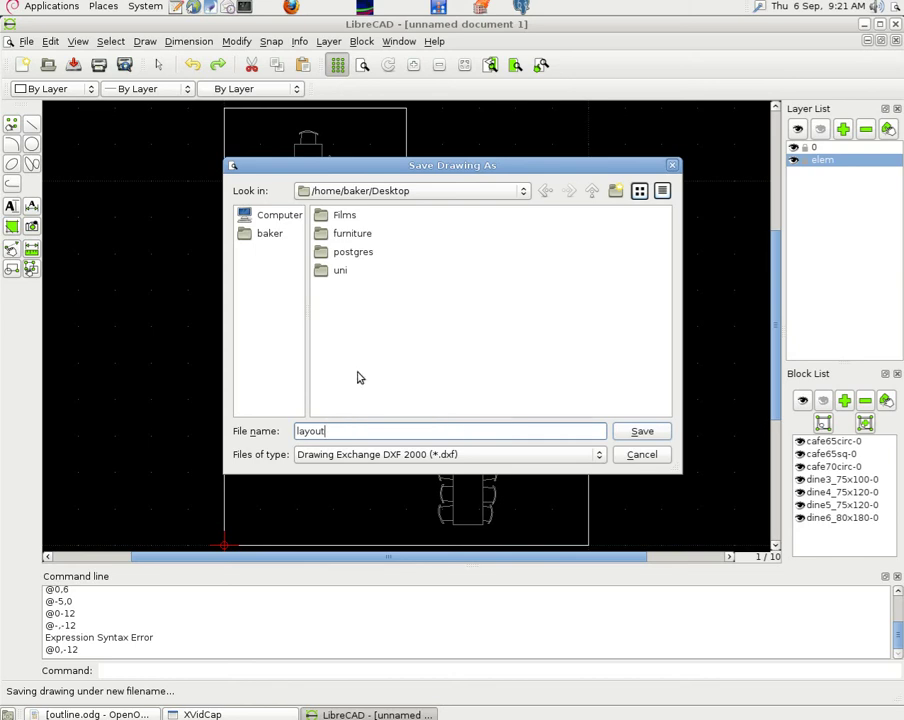
pyautogui.click(641, 430)
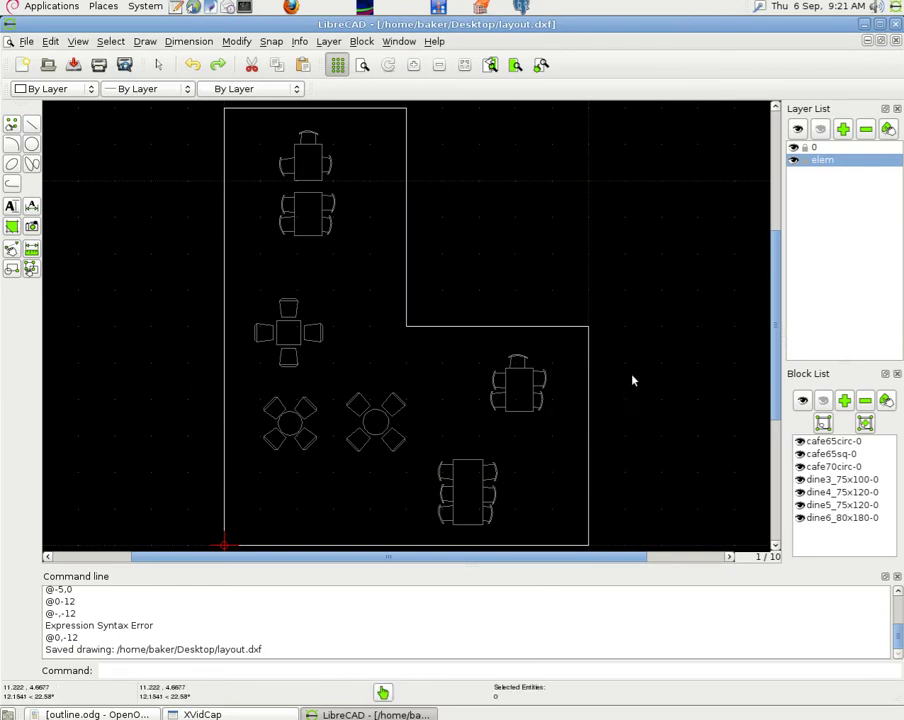
# - Add a horizontal dimension of 5 across the room's top corners using intersection snapping
pyautogui.moveTo(772, 296); pyautogui.dragTo(768, 272)
pyautogui.click(191, 42)
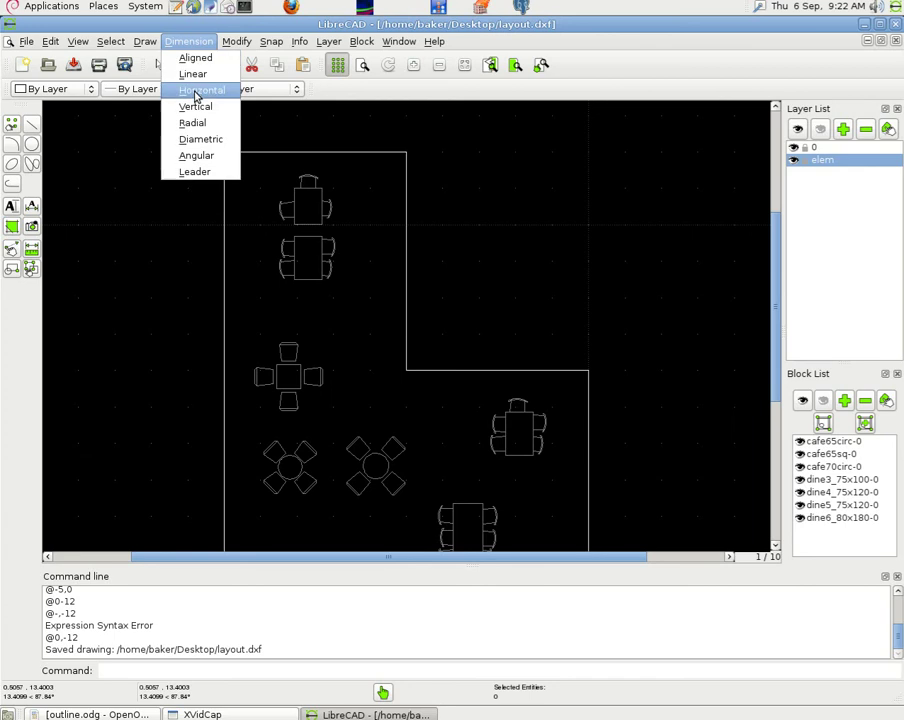
pyautogui.click(197, 92)
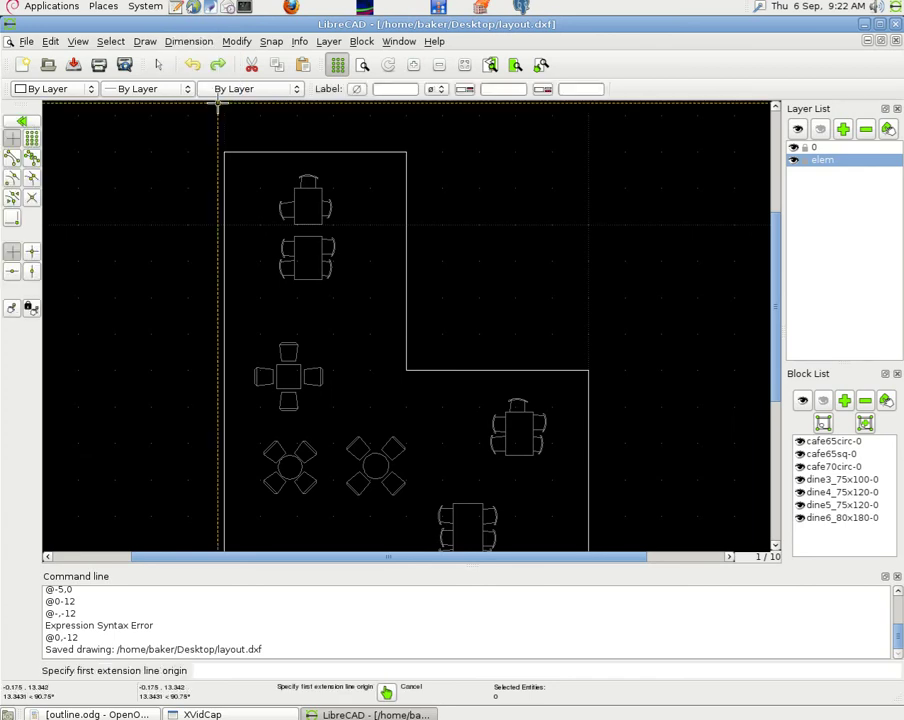
pyautogui.click(270, 44)
pyautogui.click(260, 170)
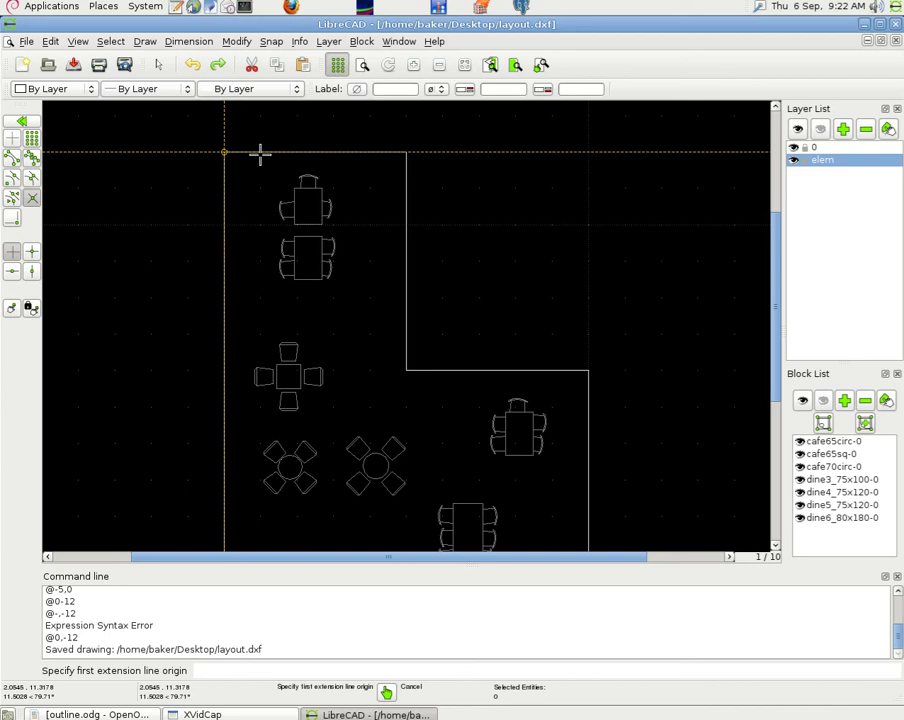
pyautogui.click(230, 147)
pyautogui.click(362, 142)
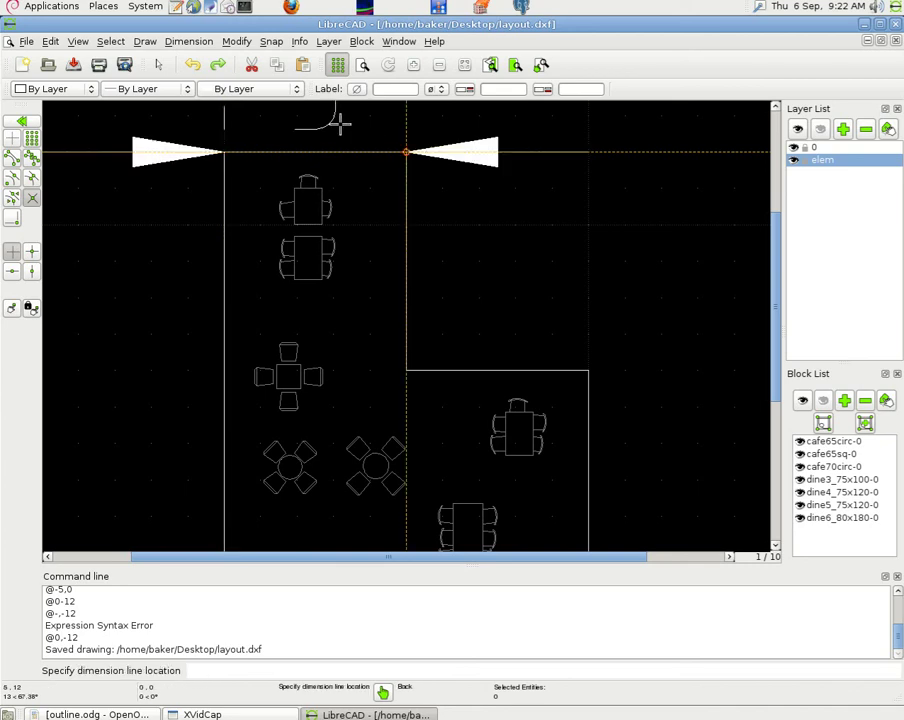
pyautogui.click(340, 123)
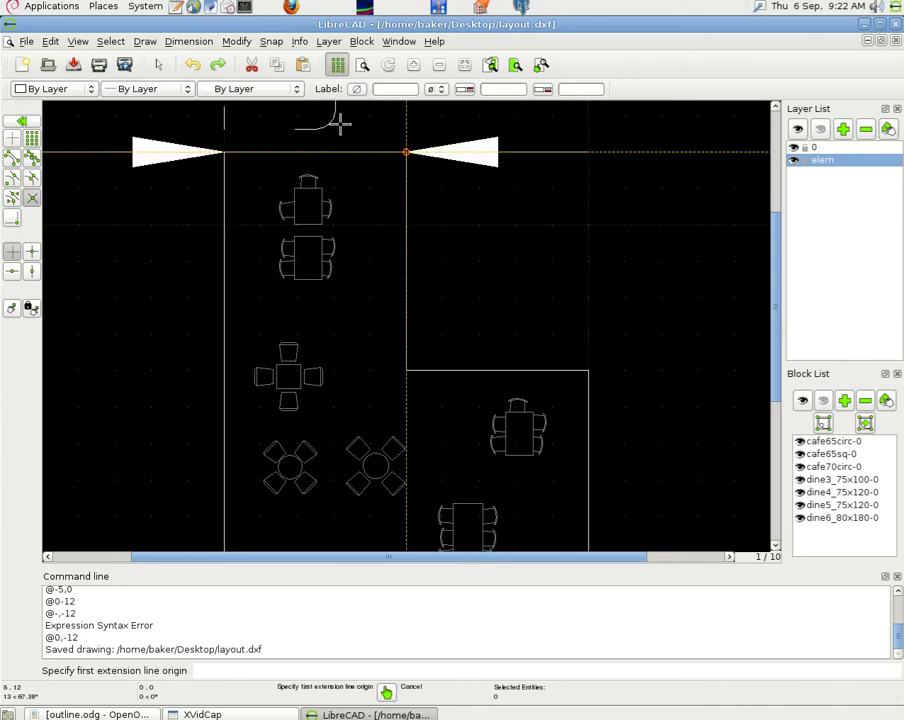
pyautogui.press('Escape')
pyautogui.moveTo(772, 258); pyautogui.dragTo(776, 222)
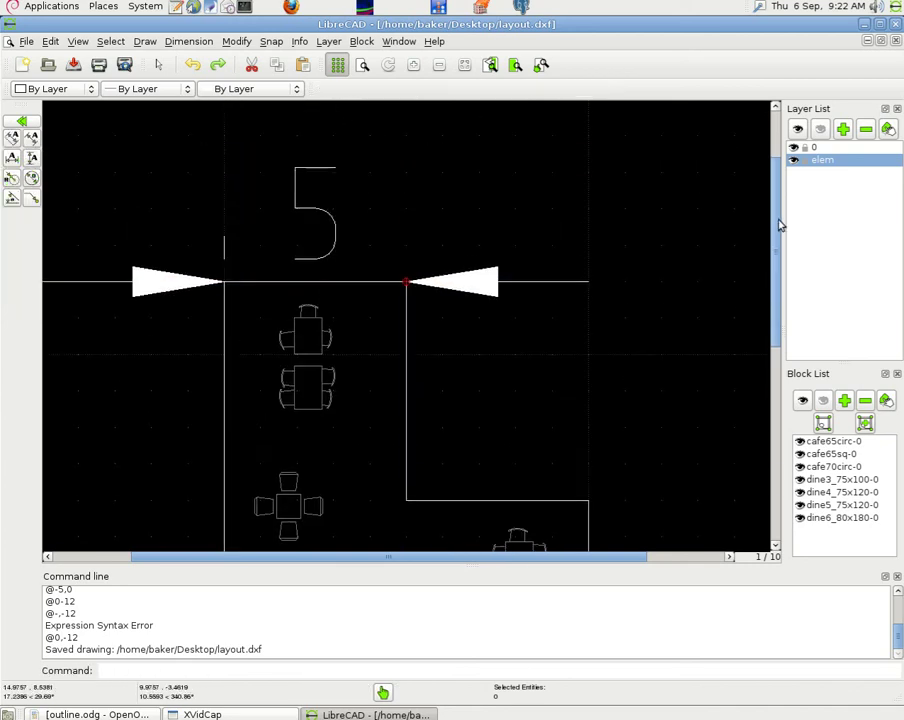
# - Set dimension Text Height and Arrow size to .25, then select the 5 dimension
pyautogui.click(52, 42)
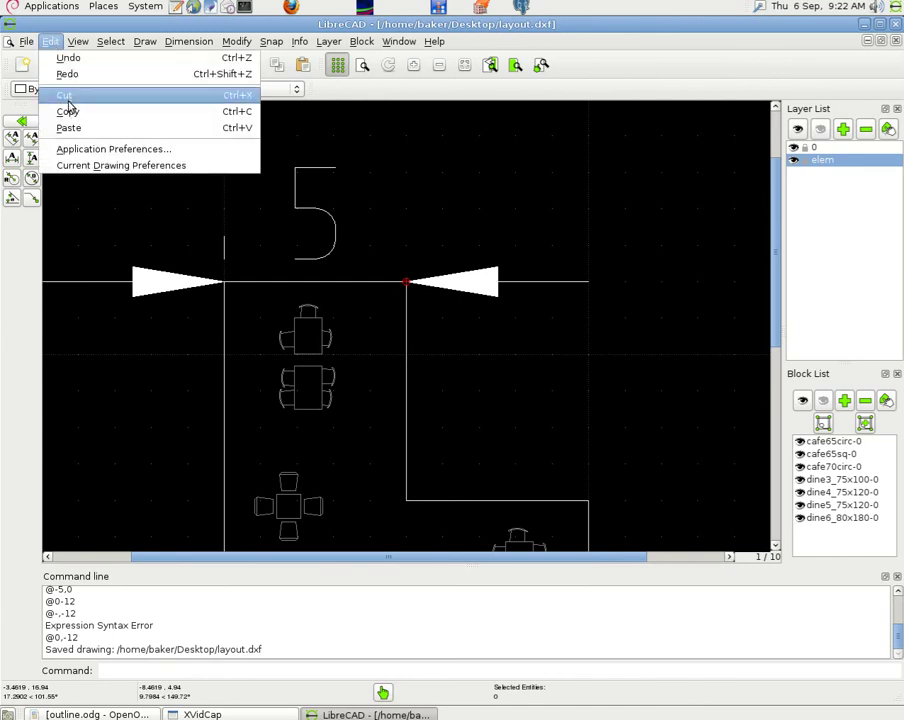
pyautogui.click(103, 165)
pyautogui.click(432, 204)
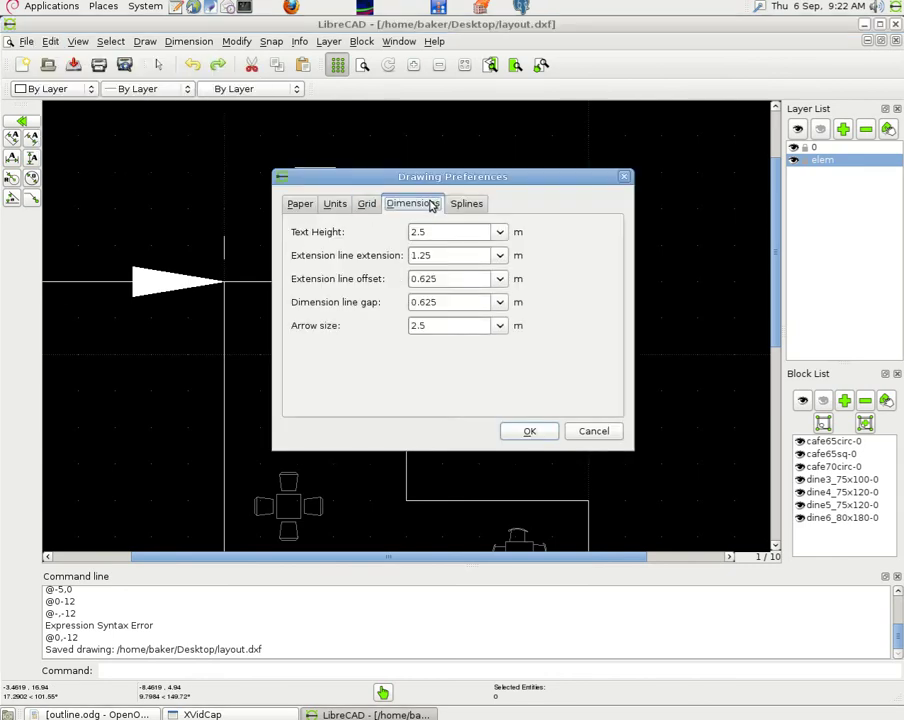
pyautogui.moveTo(434, 232); pyautogui.dragTo(400, 233)
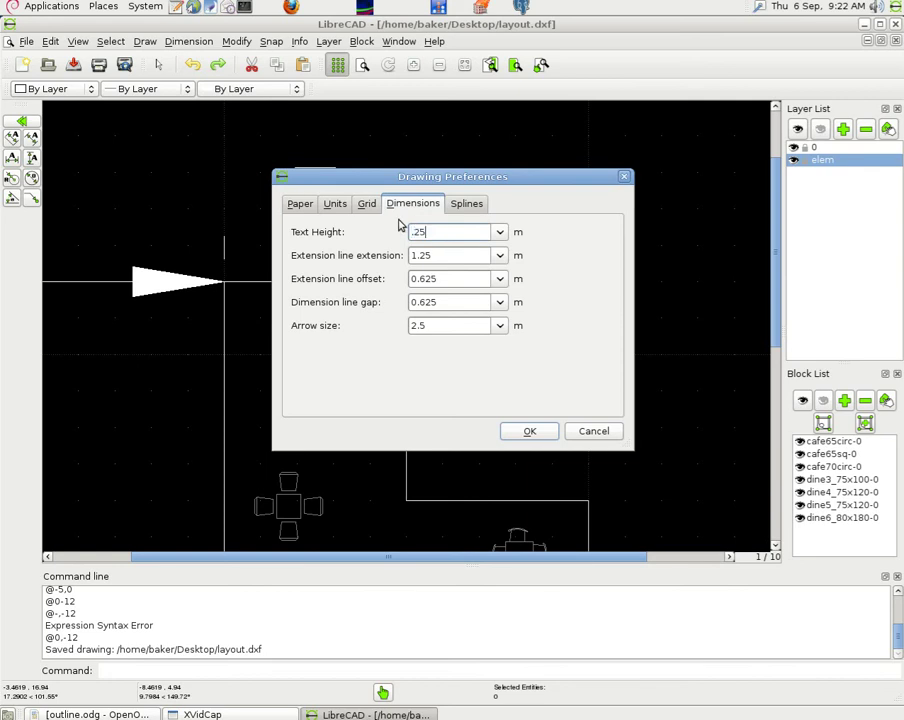
pyautogui.moveTo(440, 326); pyautogui.dragTo(406, 324)
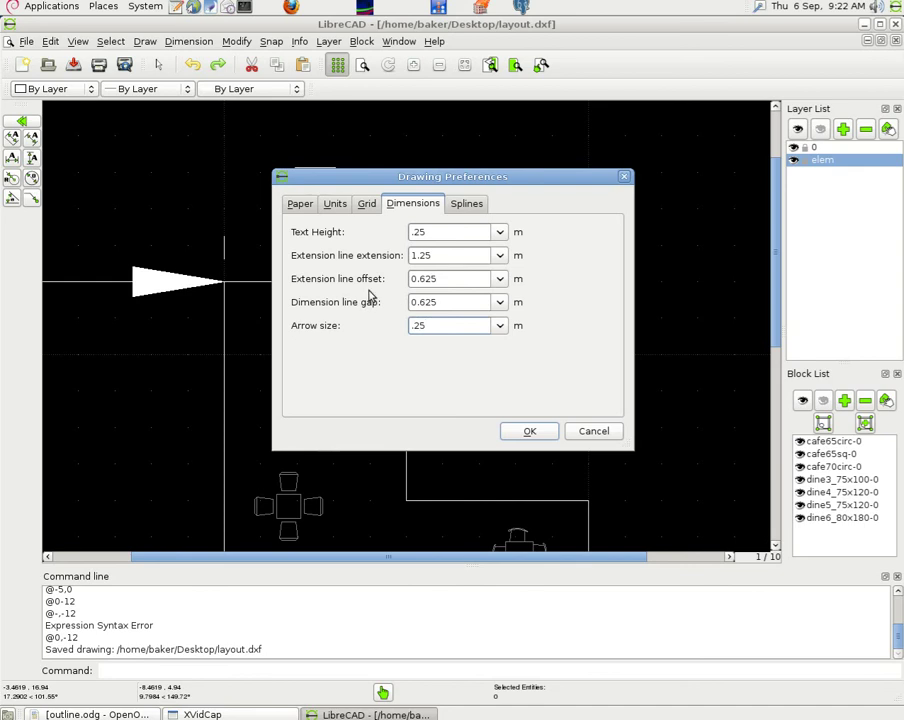
pyautogui.click(528, 432)
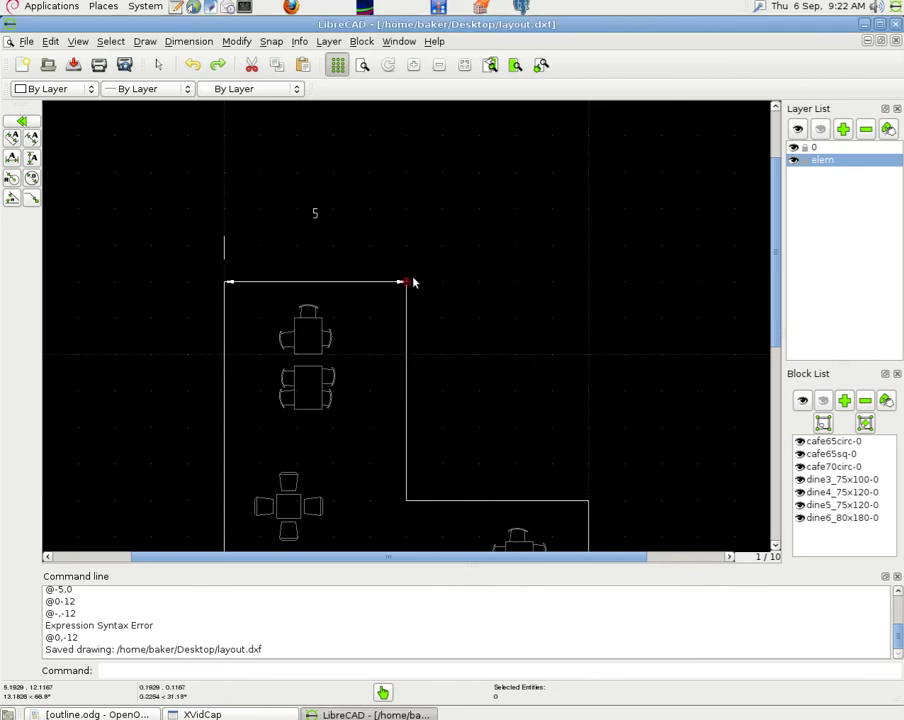
pyautogui.click(318, 214)
pyautogui.rightClick(474, 256)
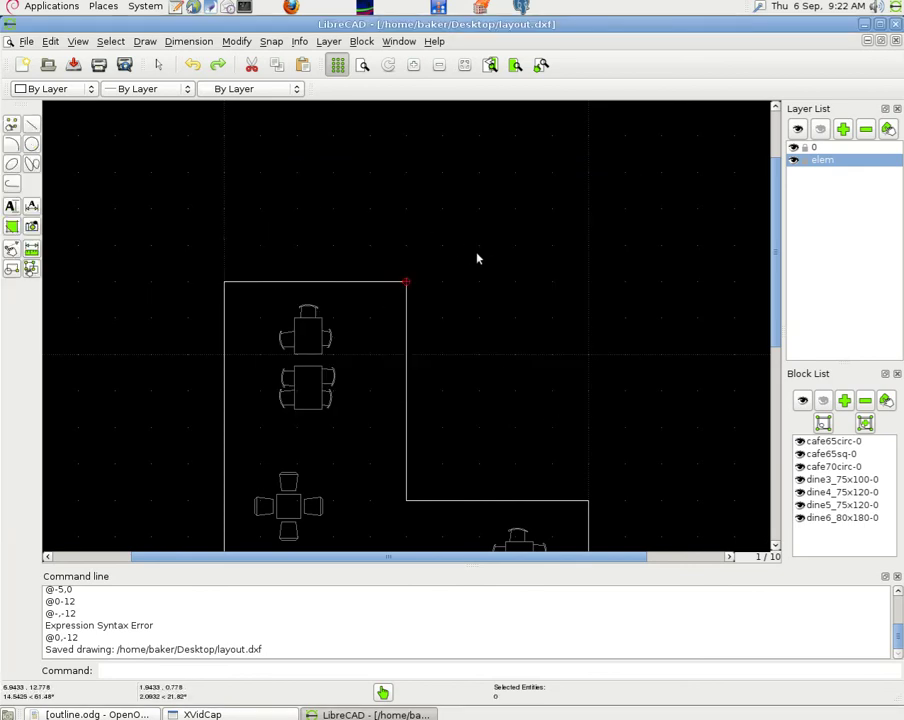
pyautogui.click(188, 41)
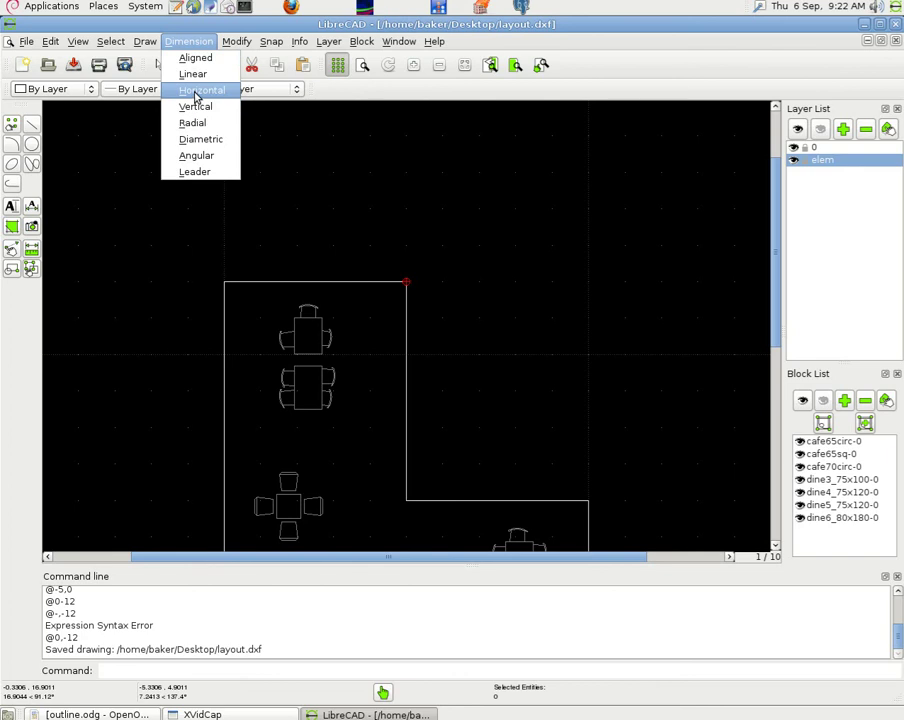
pyautogui.click(198, 90)
pyautogui.click(271, 41)
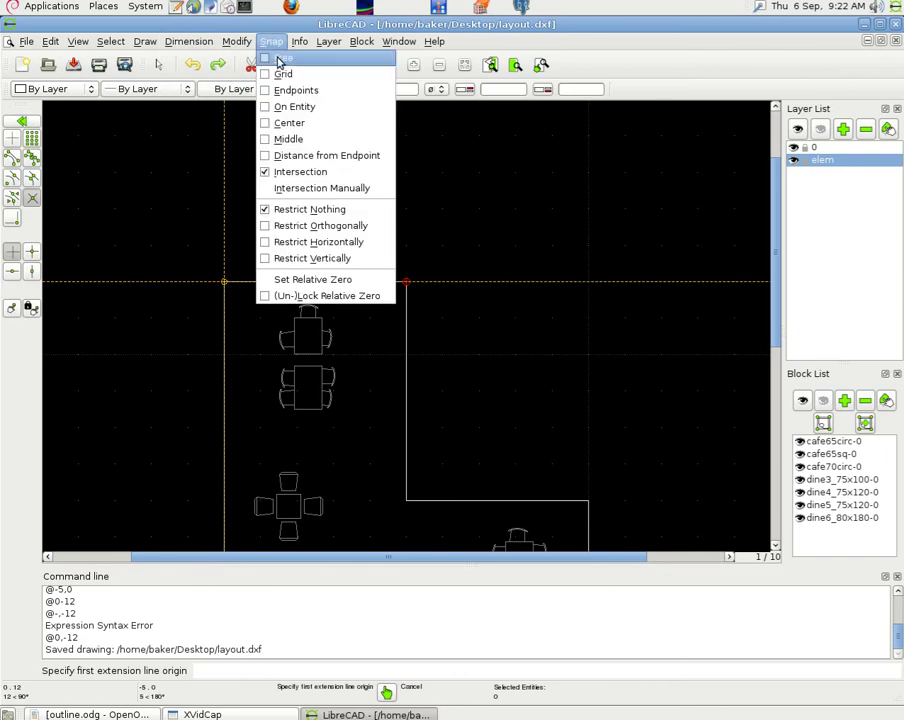
pyautogui.click(290, 171)
pyautogui.click(224, 280)
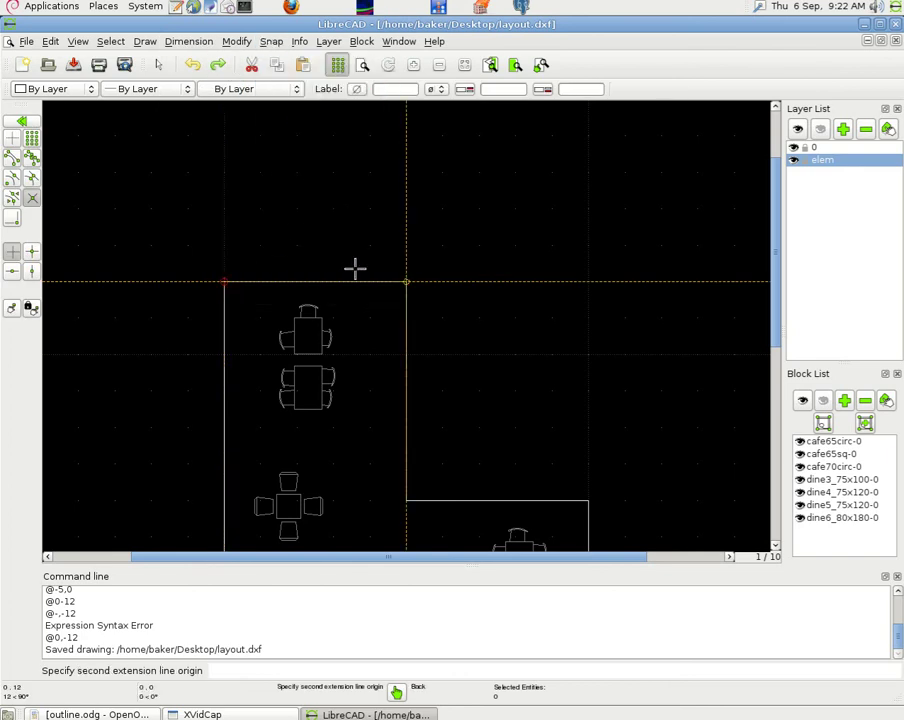
pyautogui.click(320, 221)
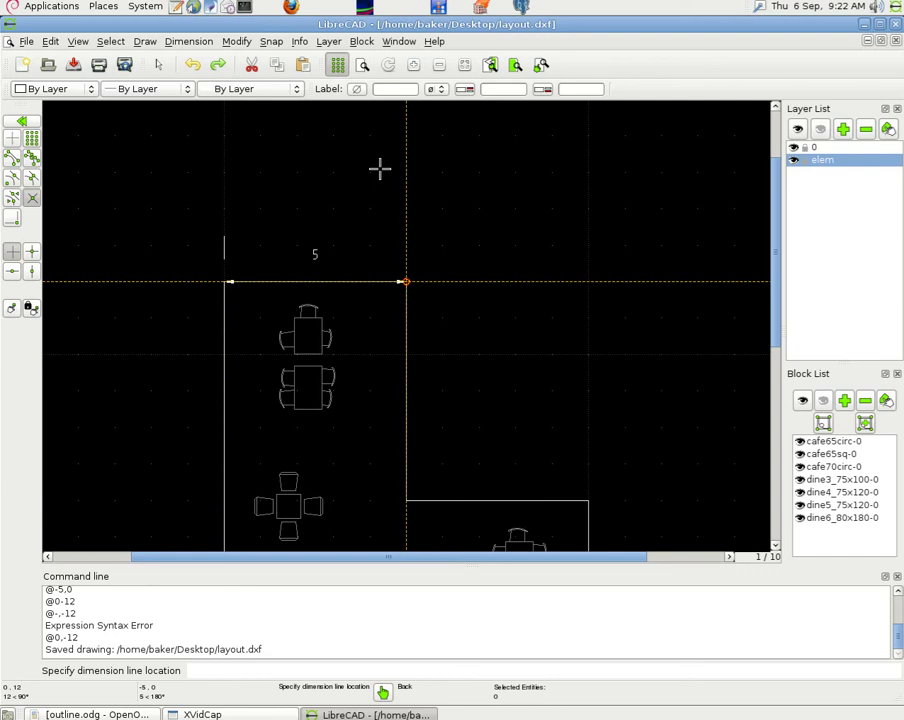
pyautogui.rightClick(466, 204)
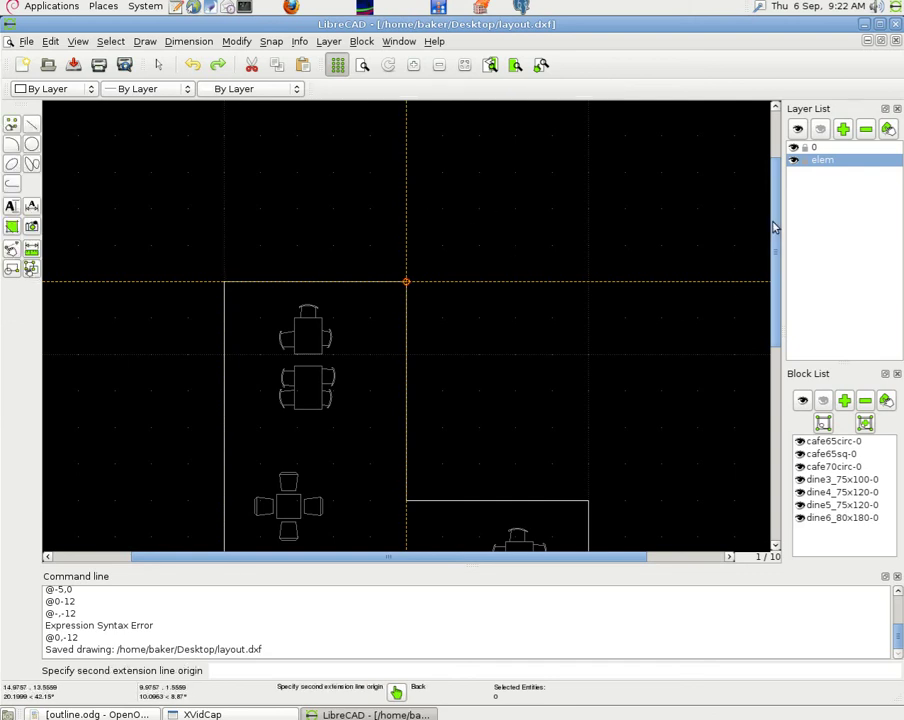
pyautogui.moveTo(766, 224)
pyautogui.mouseDown()
pyautogui.moveTo(773, 342)
pyautogui.moveTo(754, 382)
pyautogui.mouseUp()
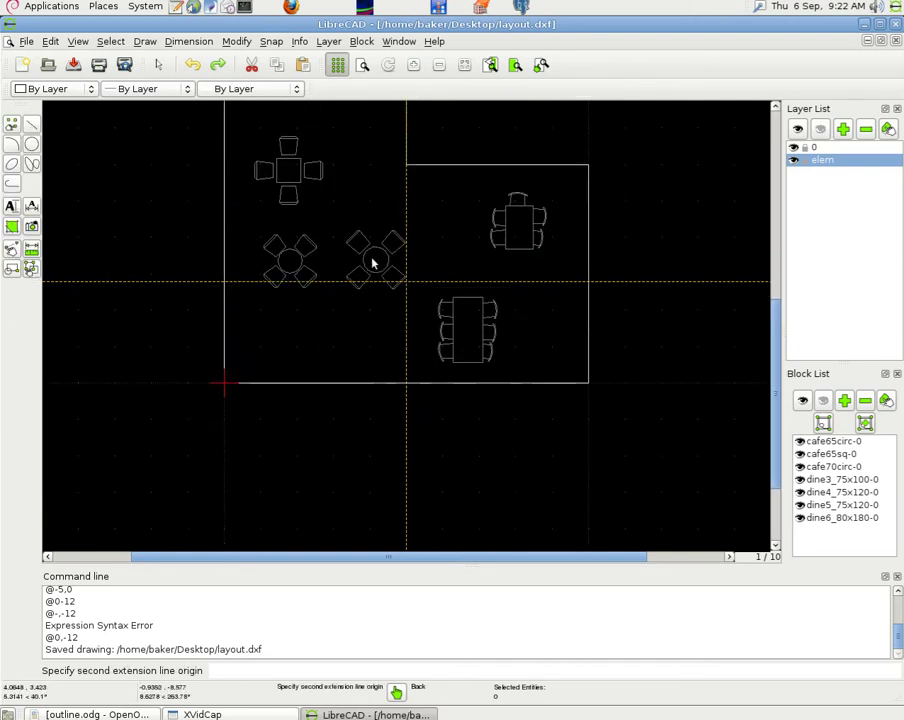
# - Add a diametric dimension of 0.7 to the right round table
pyautogui.click(188, 42)
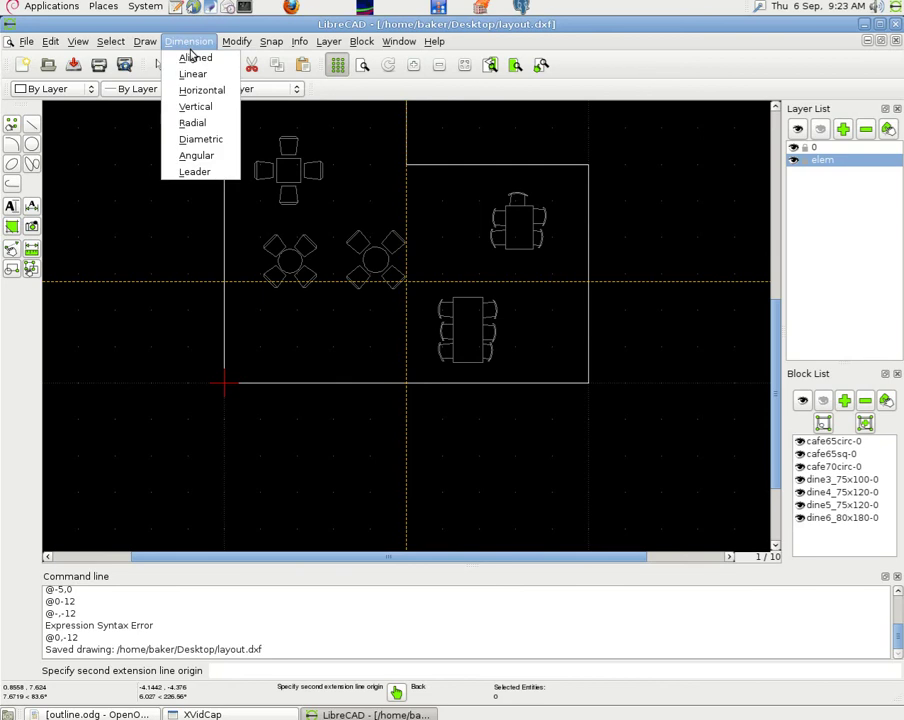
pyautogui.click(212, 139)
pyautogui.click(266, 43)
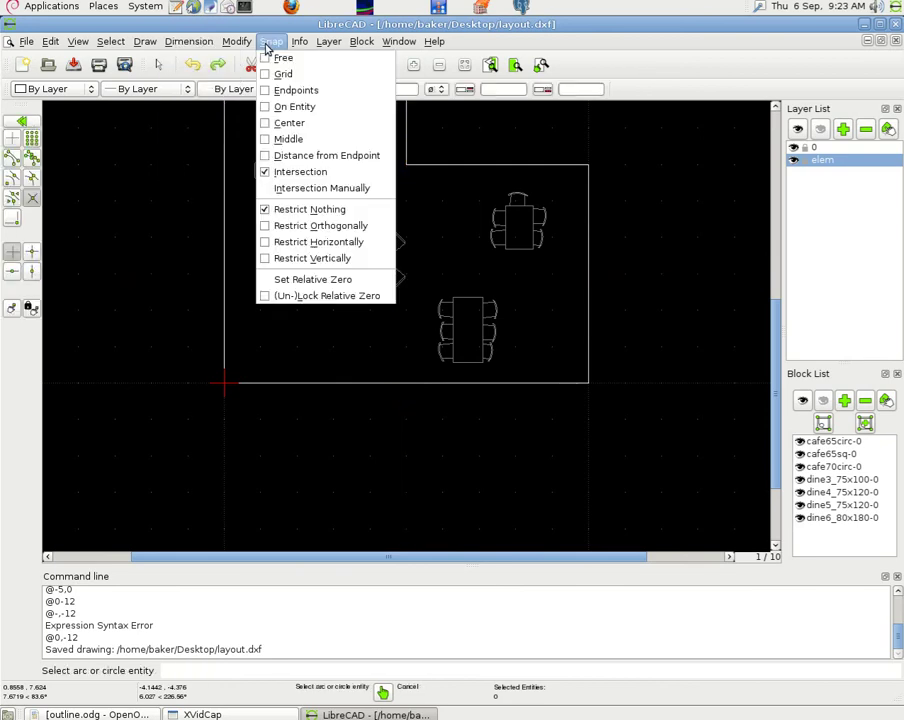
pyautogui.click(348, 206)
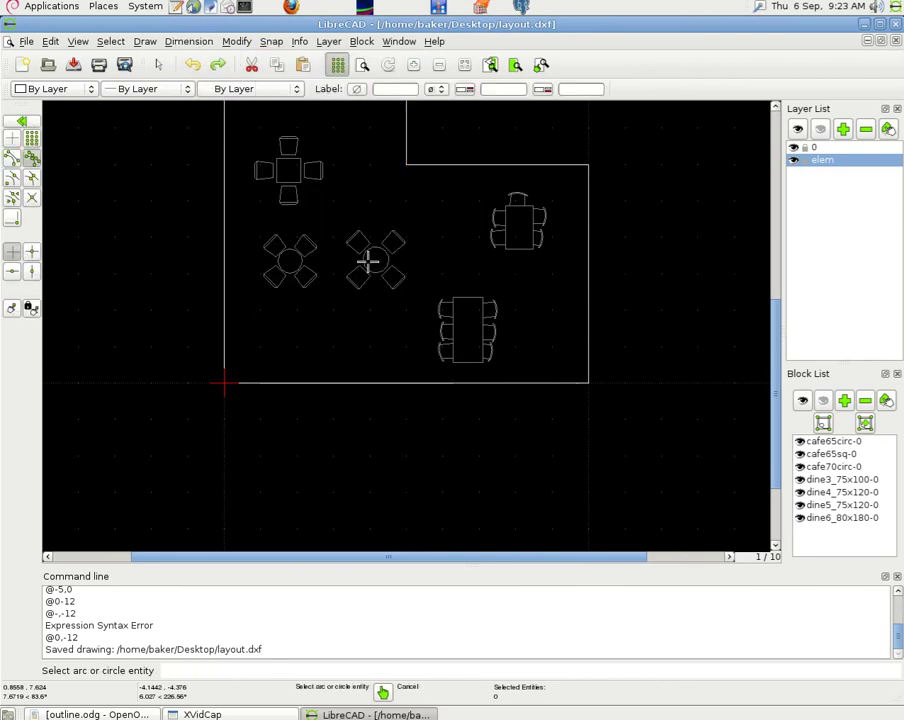
pyautogui.click(372, 250)
pyautogui.click(271, 41)
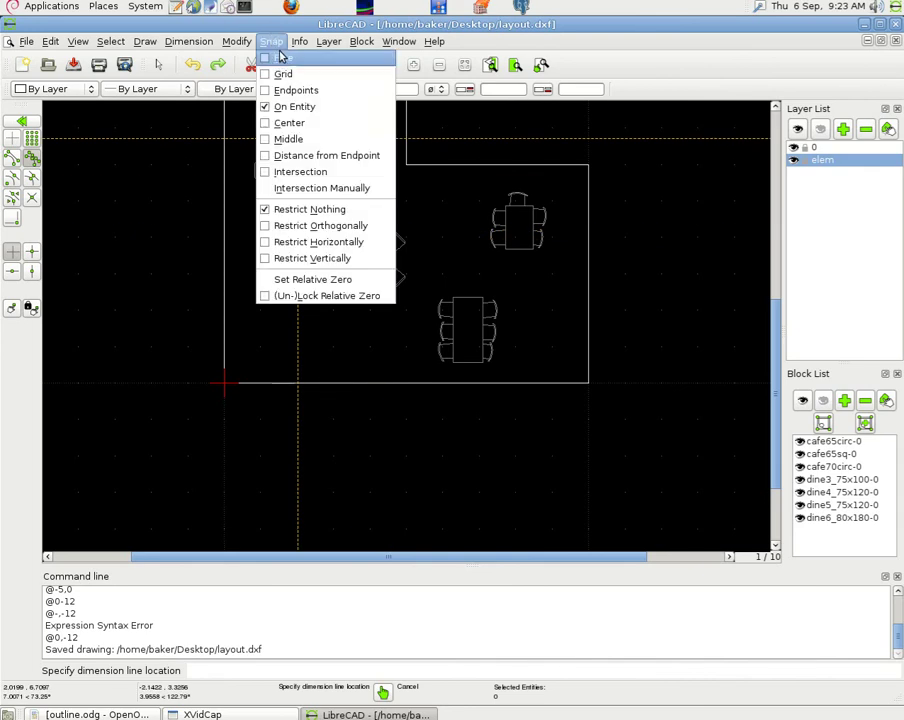
pyautogui.click(310, 146)
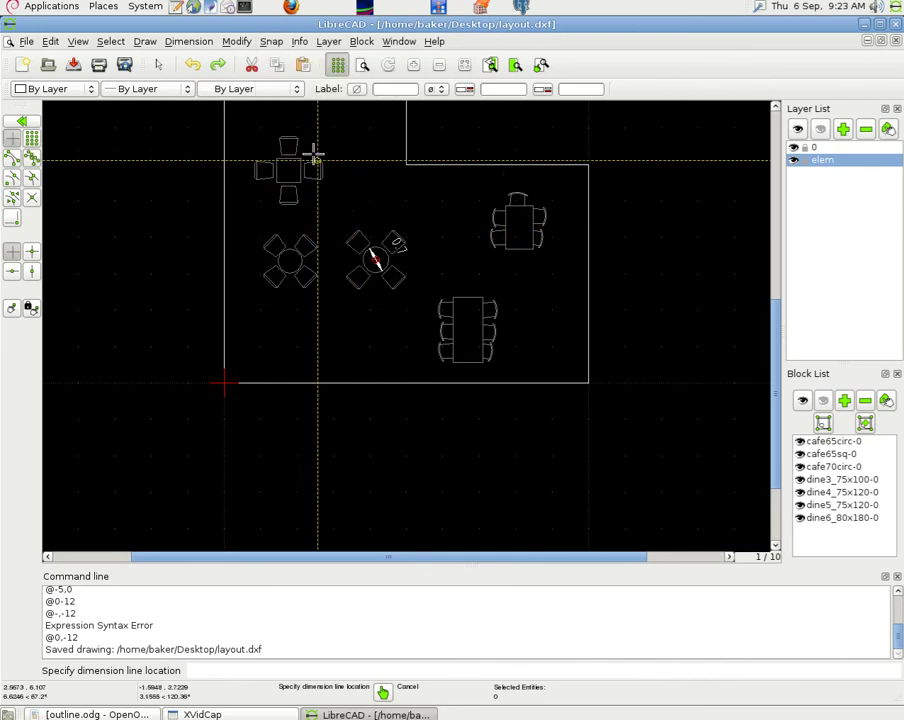
pyautogui.click(239, 245)
pyautogui.rightClick(239, 245)
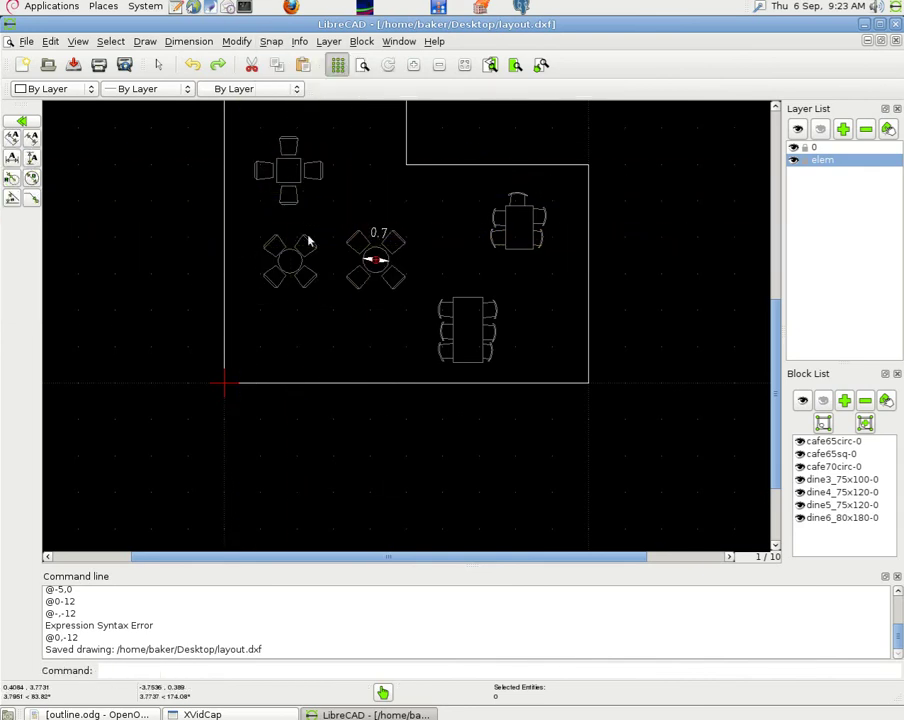
pyautogui.rightClick(239, 245)
# - Add a diametric dimension of 0.65 to the left round table
pyautogui.click(188, 41)
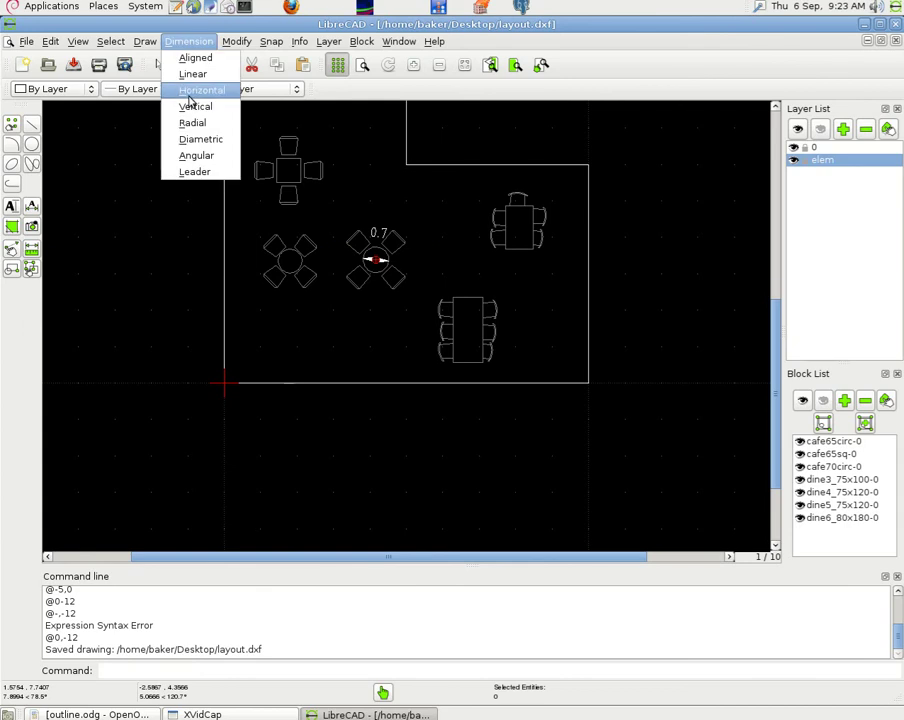
pyautogui.click(198, 139)
pyautogui.click(271, 42)
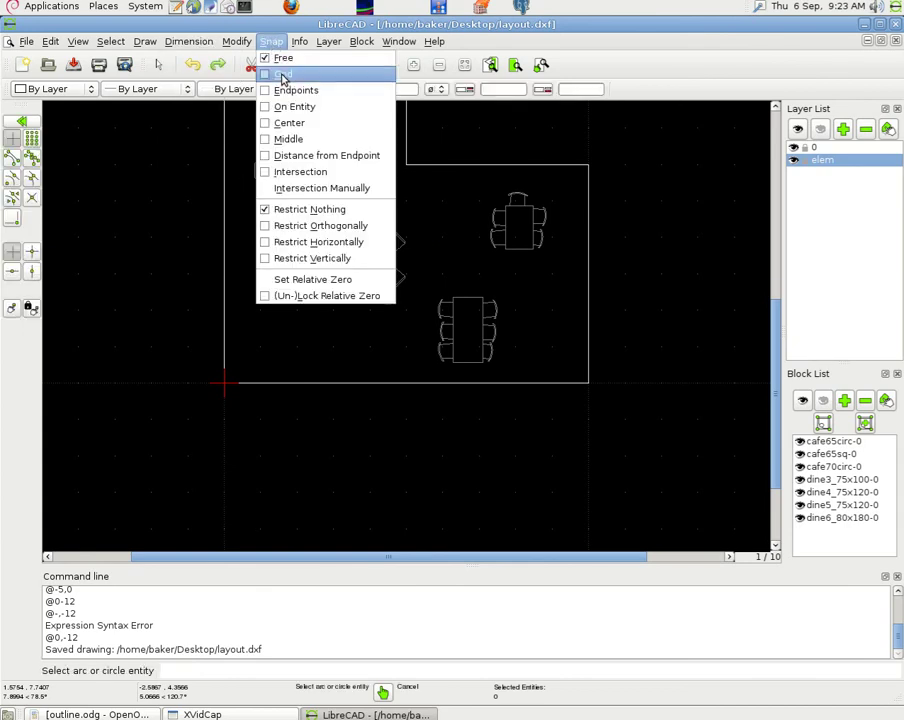
pyautogui.click(290, 106)
pyautogui.click(283, 256)
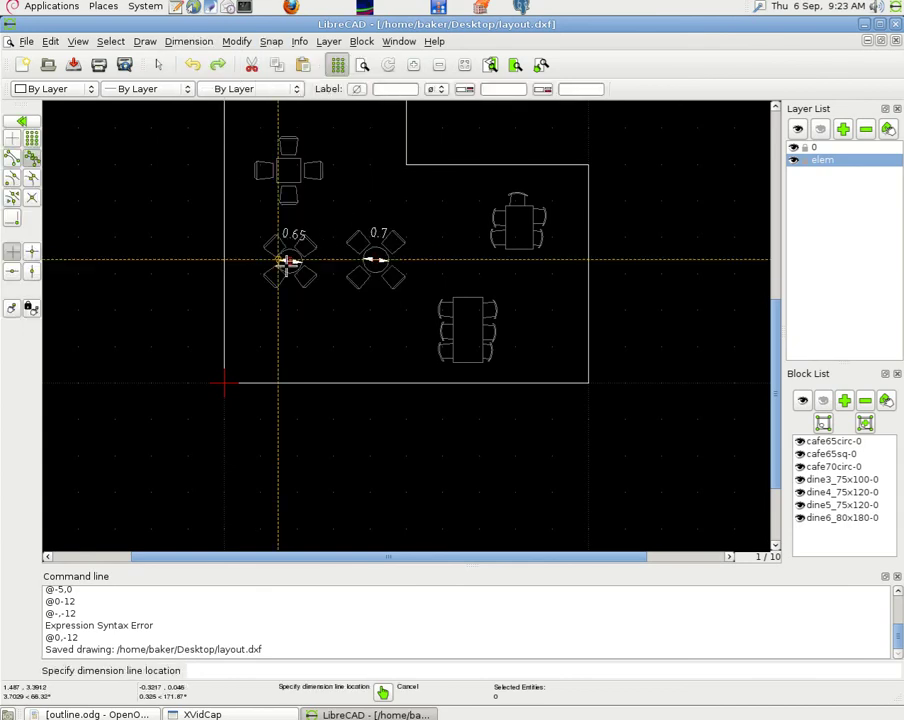
pyautogui.click(334, 256)
pyautogui.rightClick(288, 260)
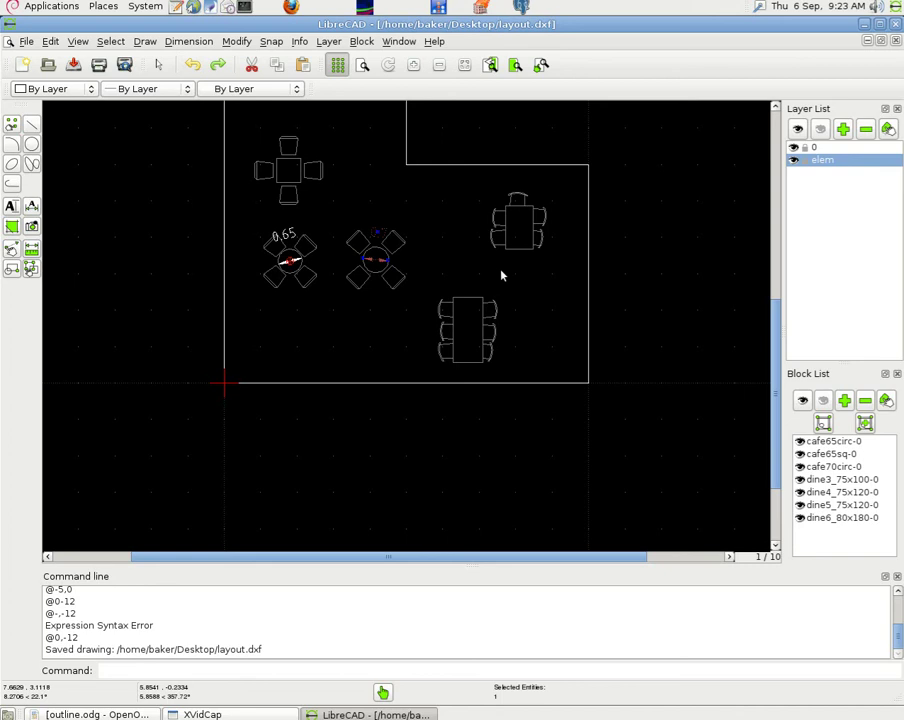
# - Auto-zoom to the whole L-shaped café layout, save the drawing, and open the Edit menu
pyautogui.click(463, 66)
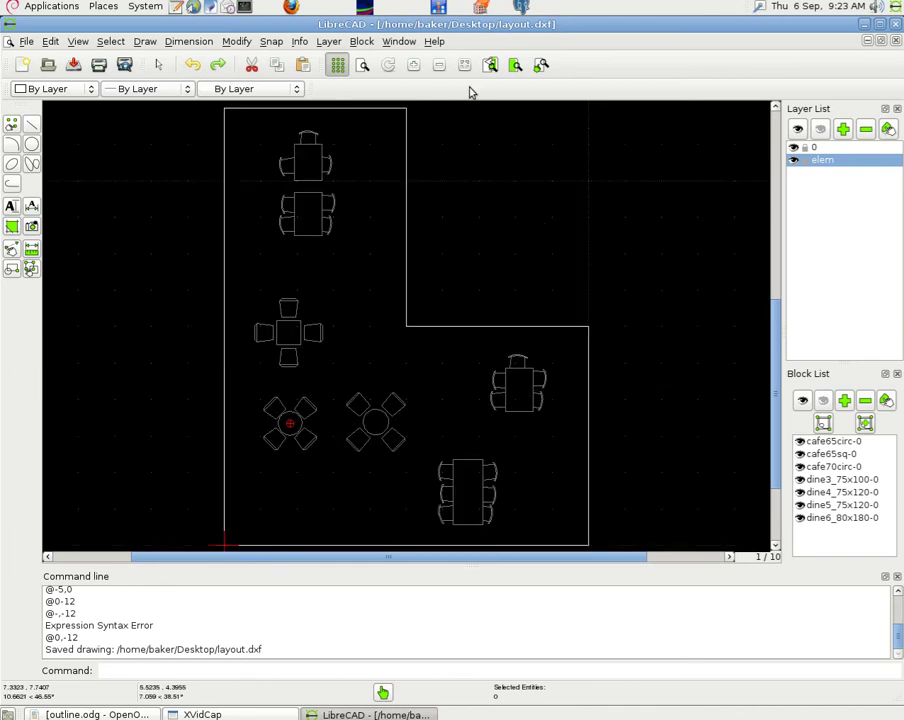
pyautogui.click(22, 40)
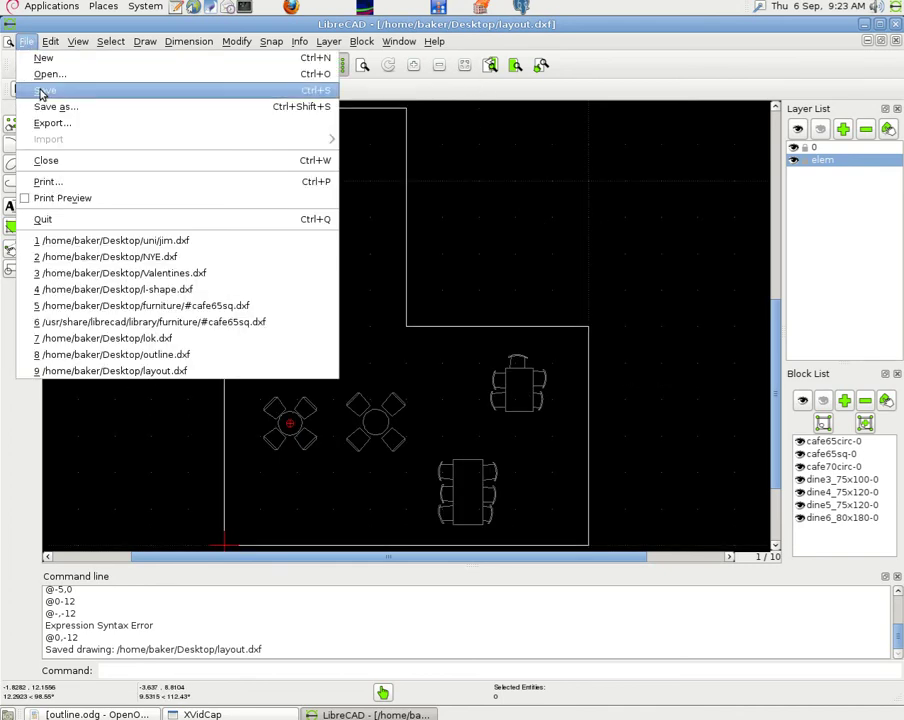
pyautogui.click(58, 92)
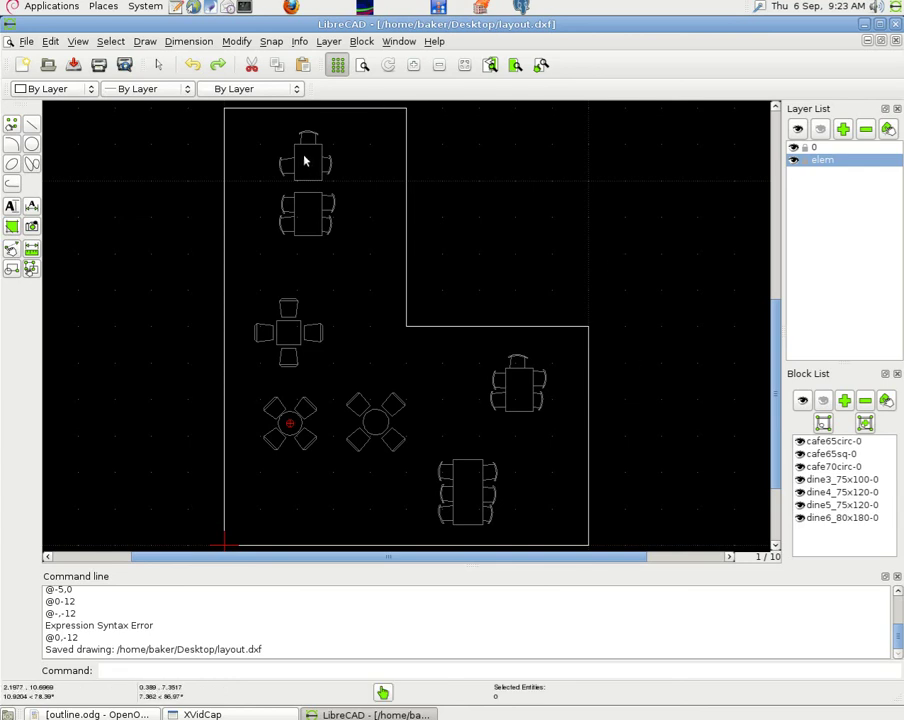
pyautogui.click(244, 45)
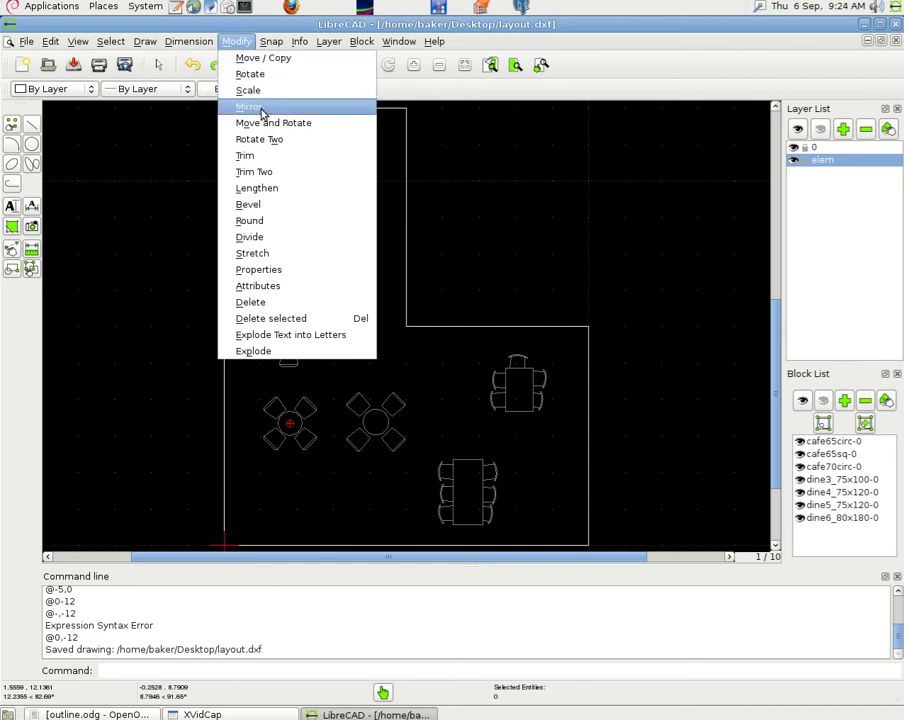
pyautogui.click(502, 153)
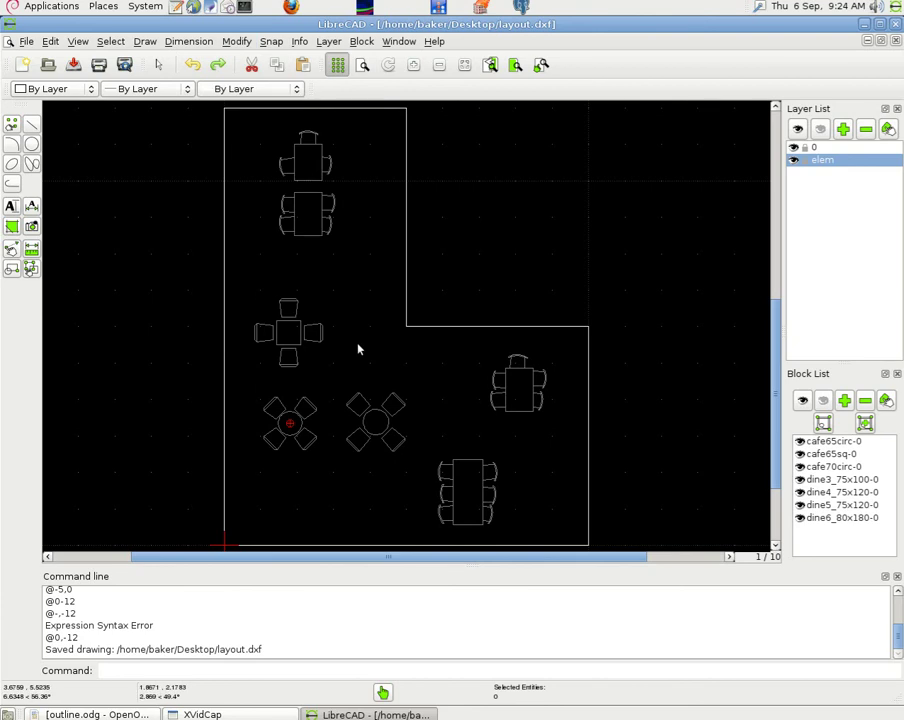
pyautogui.click(50, 42)
# - Review the Paper and Grid preferences, keep X spacing on auto, and cancel
pyautogui.click(104, 163)
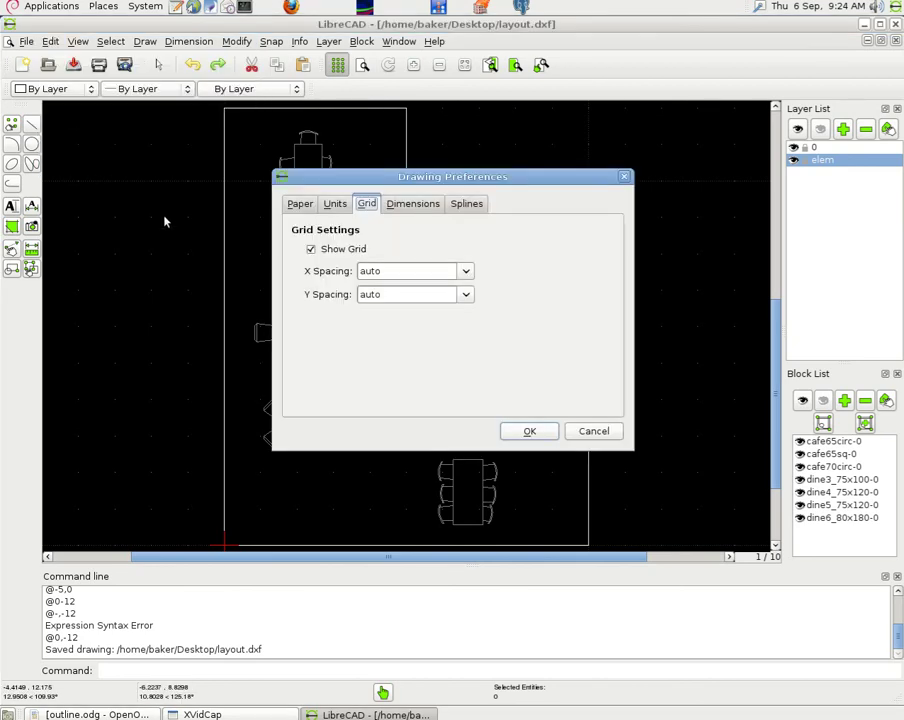
pyautogui.click(300, 205)
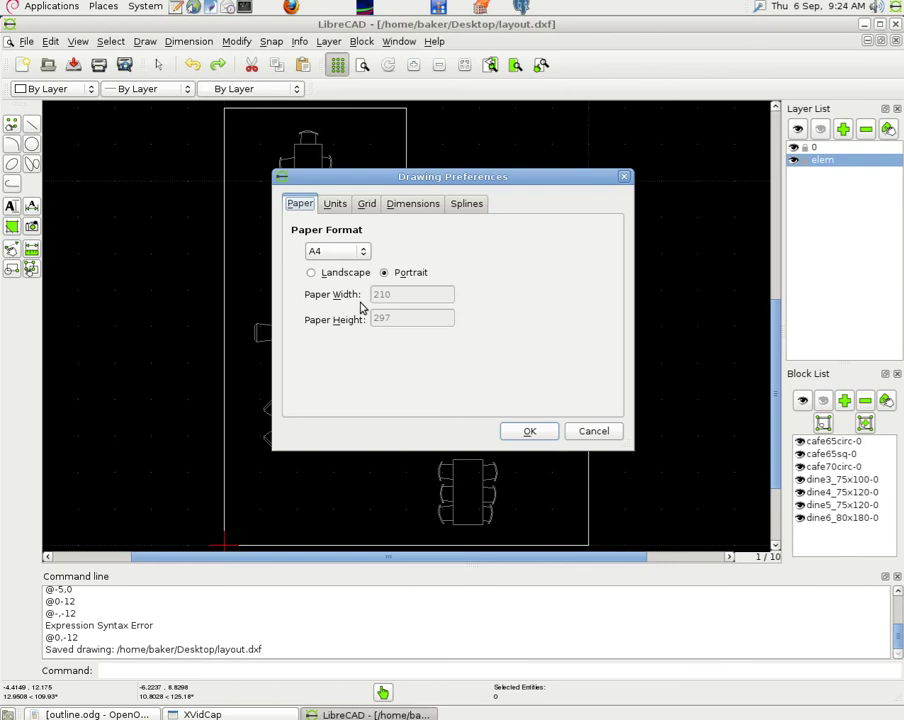
pyautogui.click(369, 205)
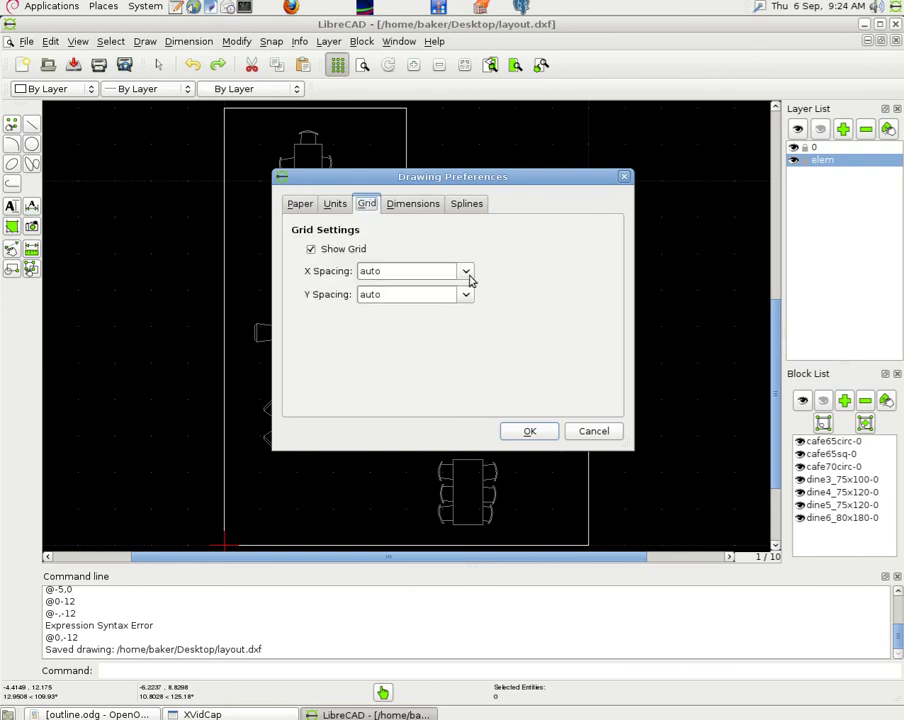
pyautogui.click(466, 273)
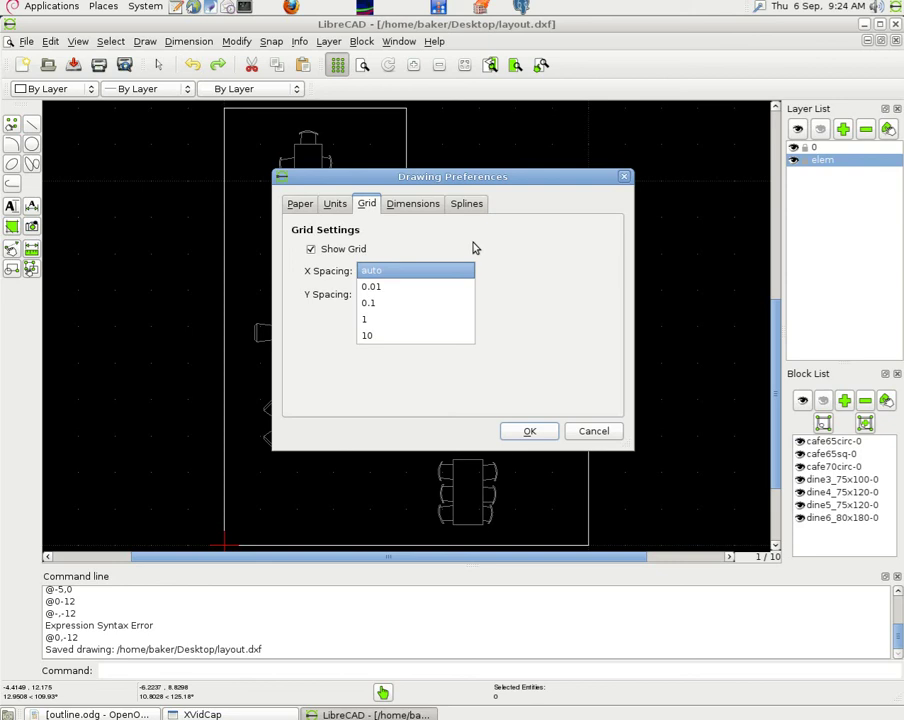
pyautogui.click(462, 265)
pyautogui.click(594, 432)
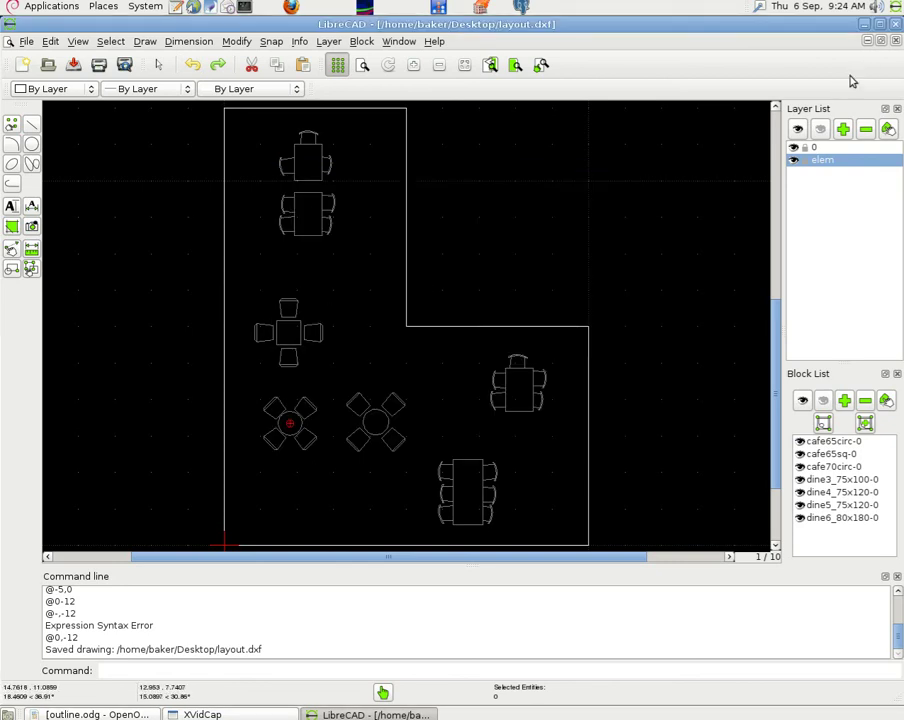
# - Maximise and fit the layout, save a Print Screen capture as Screenshot.png, then minimise LibreCAD
pyautogui.click(880, 30)
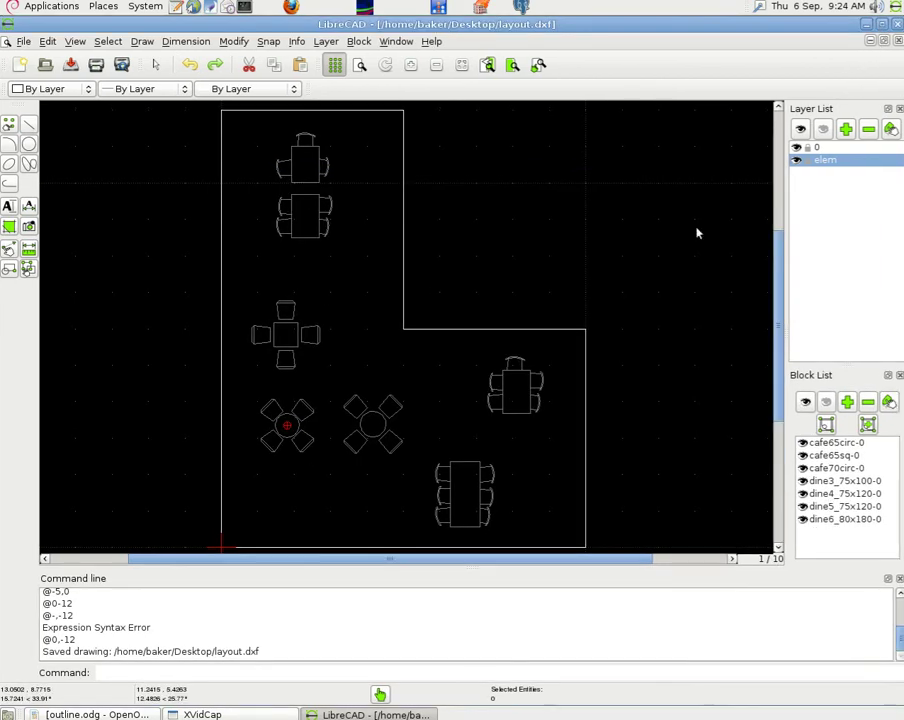
pyautogui.click(460, 66)
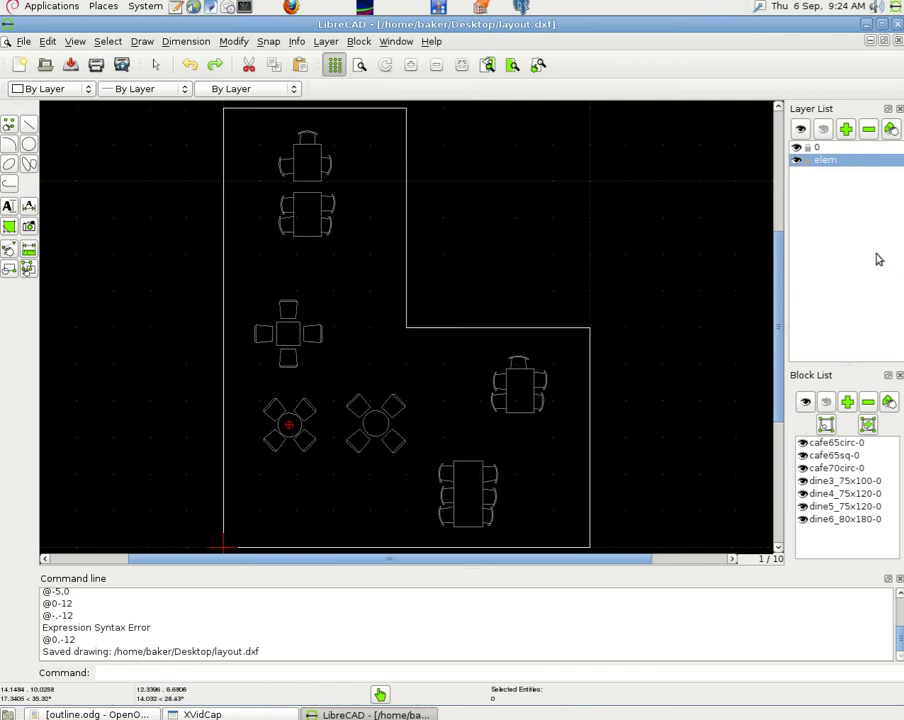
pyautogui.press('Print')
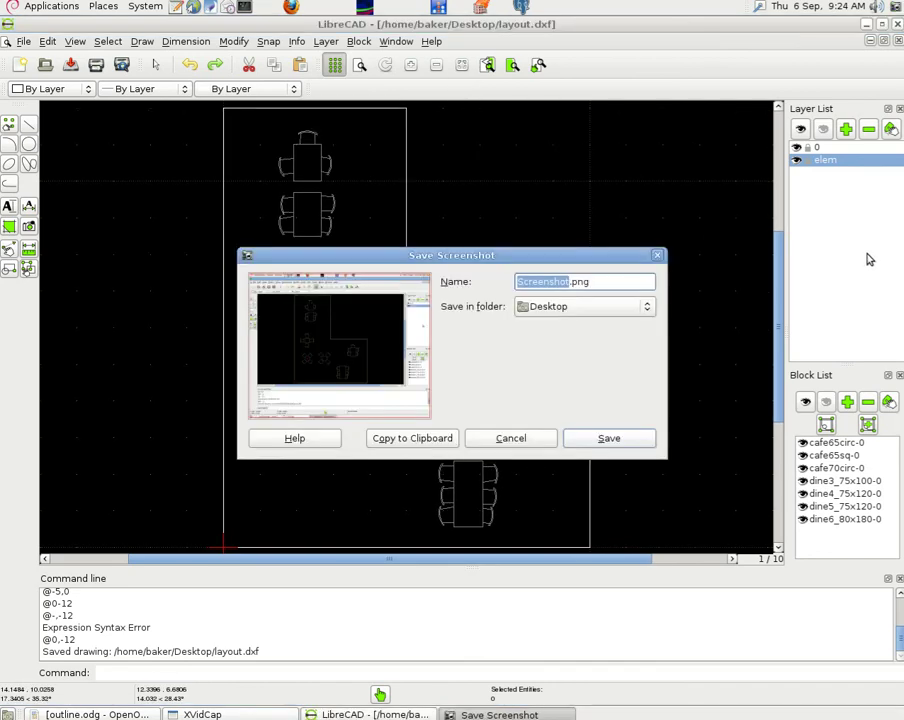
pyautogui.click(607, 438)
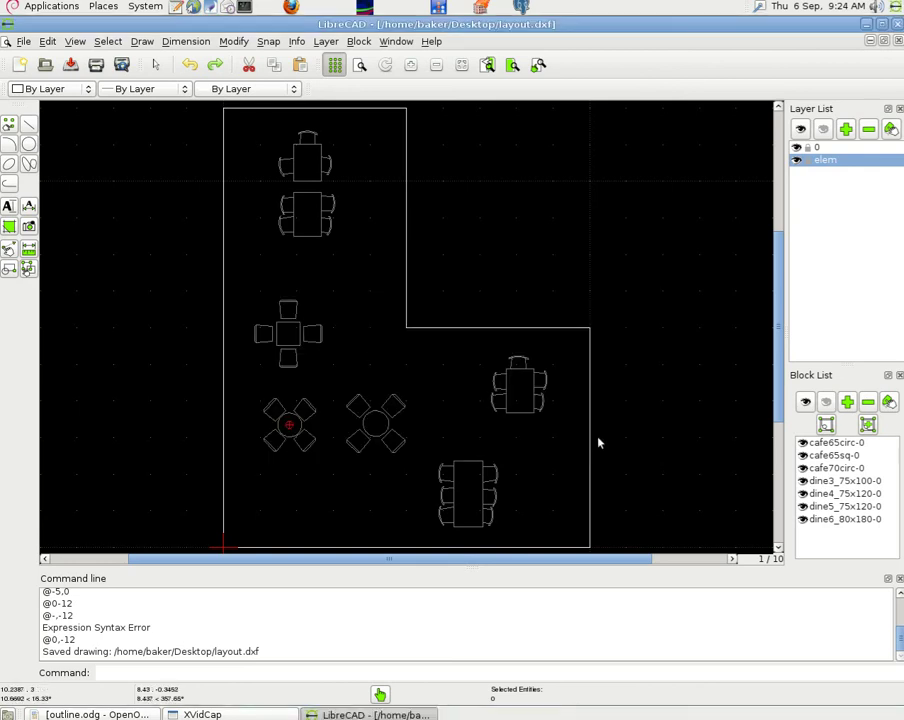
pyautogui.doubleClick(615, 23)
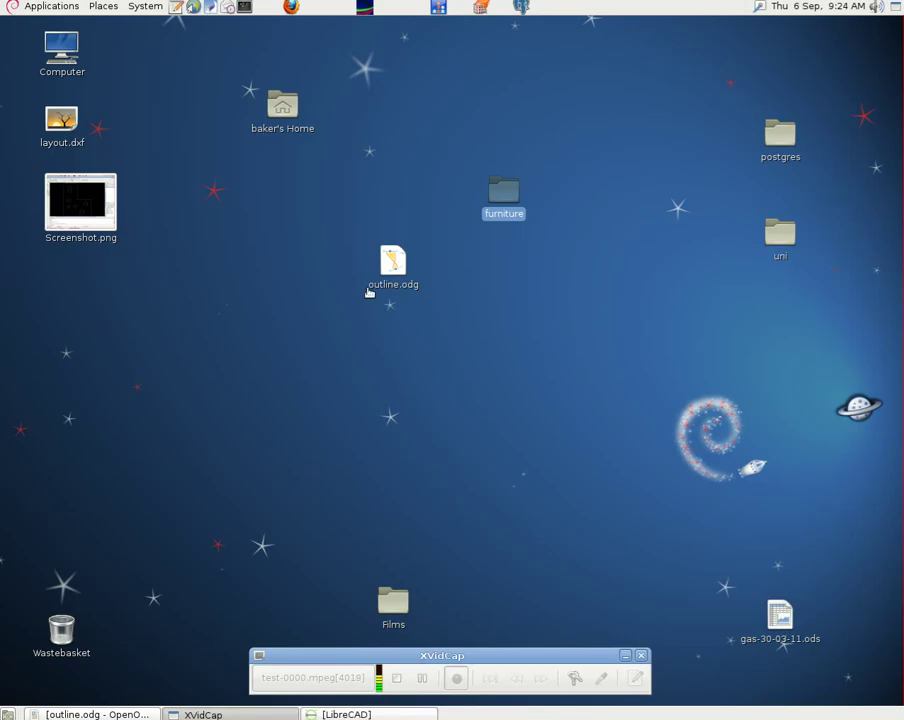
# - Move Screenshot.png beside outline.odg and open it with GNU Image Manipulation Program
pyautogui.moveTo(89, 208); pyautogui.dragTo(236, 284)
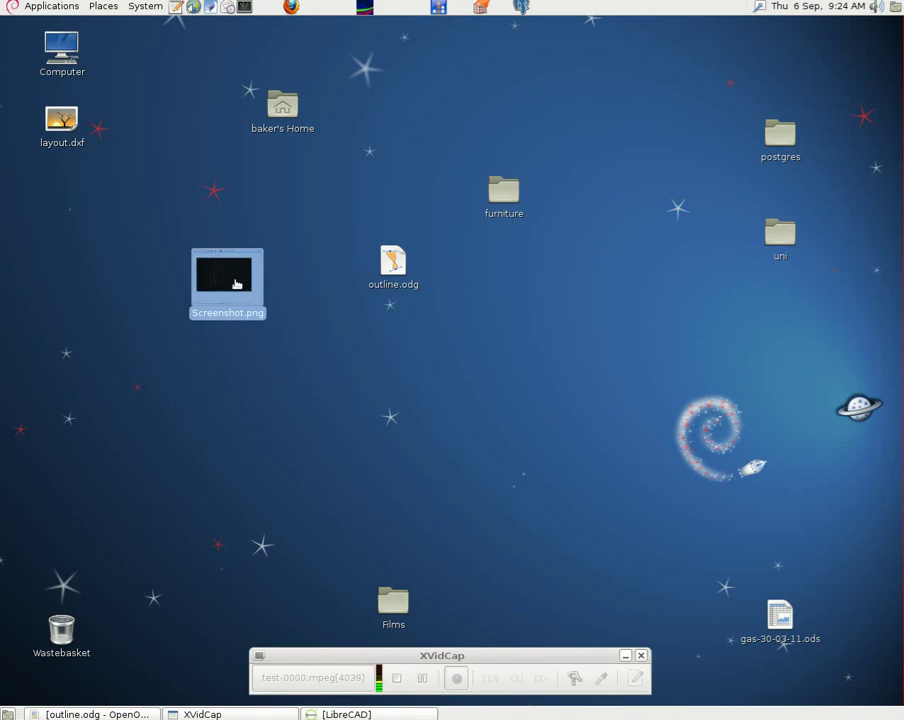
pyautogui.rightClick(228, 282)
pyautogui.moveTo(278, 306)
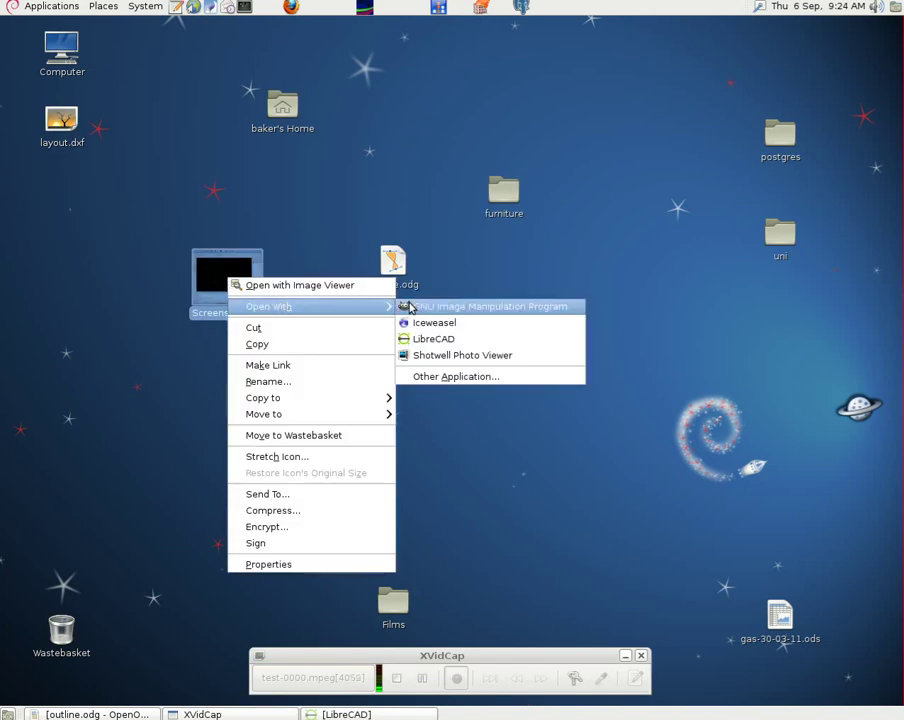
pyautogui.click(434, 308)
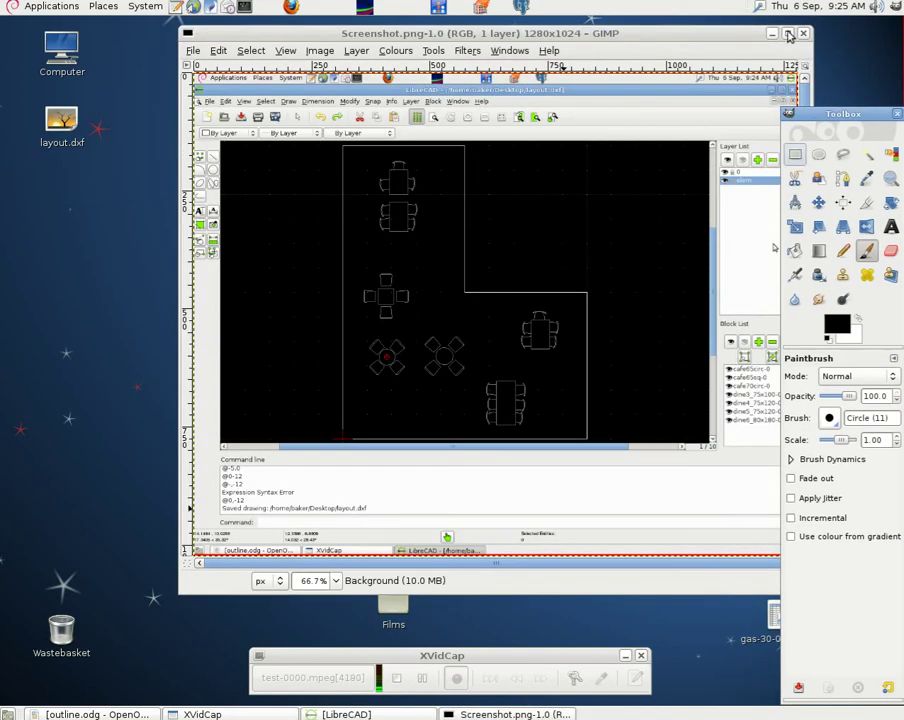
# - Maximise the image window, zoom to 100%, and draw a crop rectangle around the floor plan
pyautogui.click(788, 33)
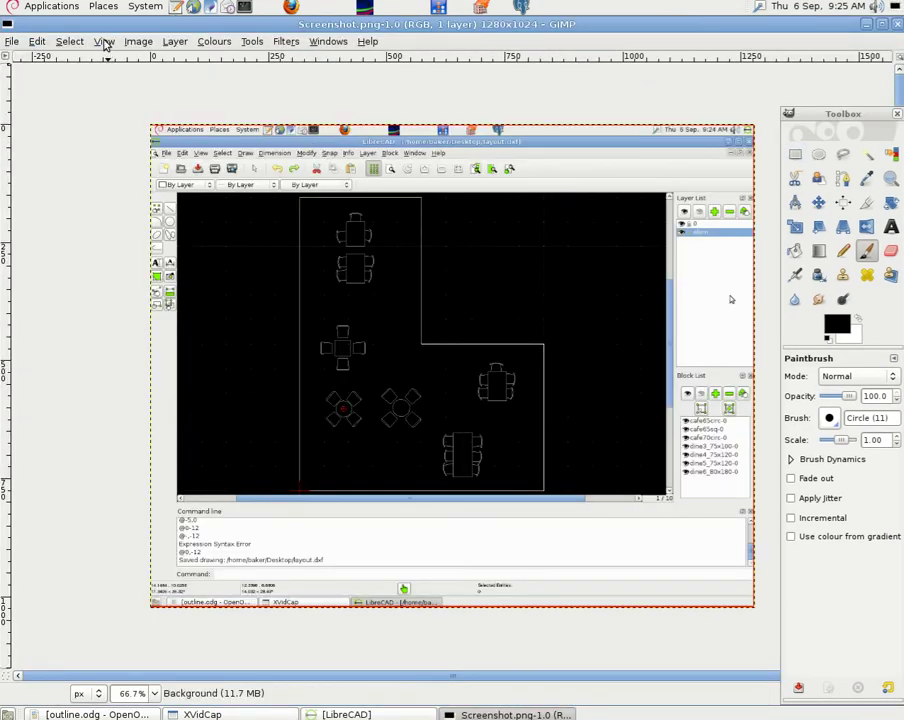
pyautogui.click(104, 43)
pyautogui.moveTo(146, 90)
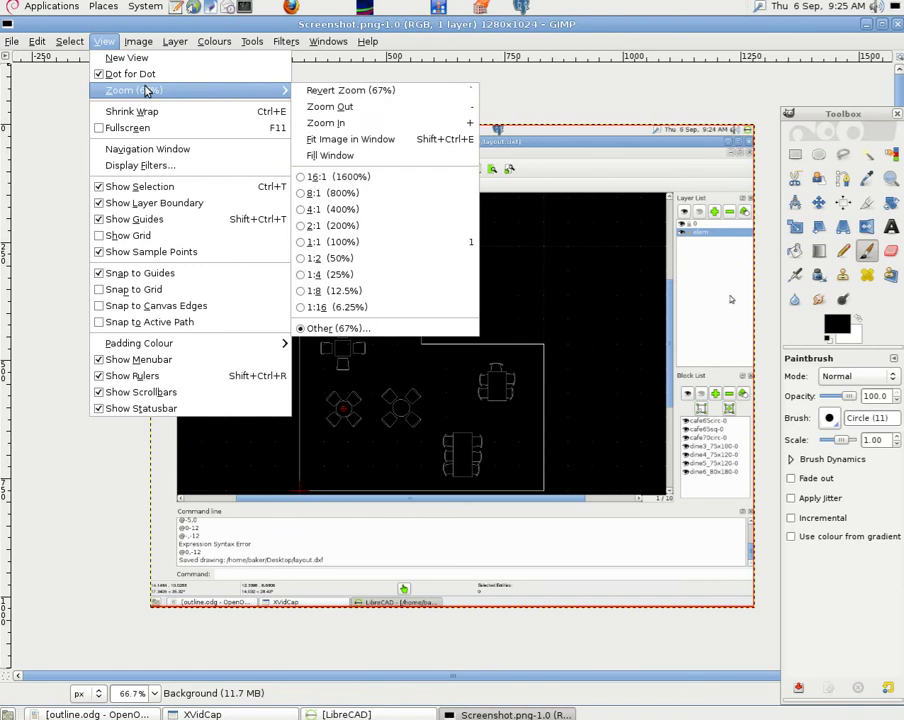
pyautogui.click(349, 124)
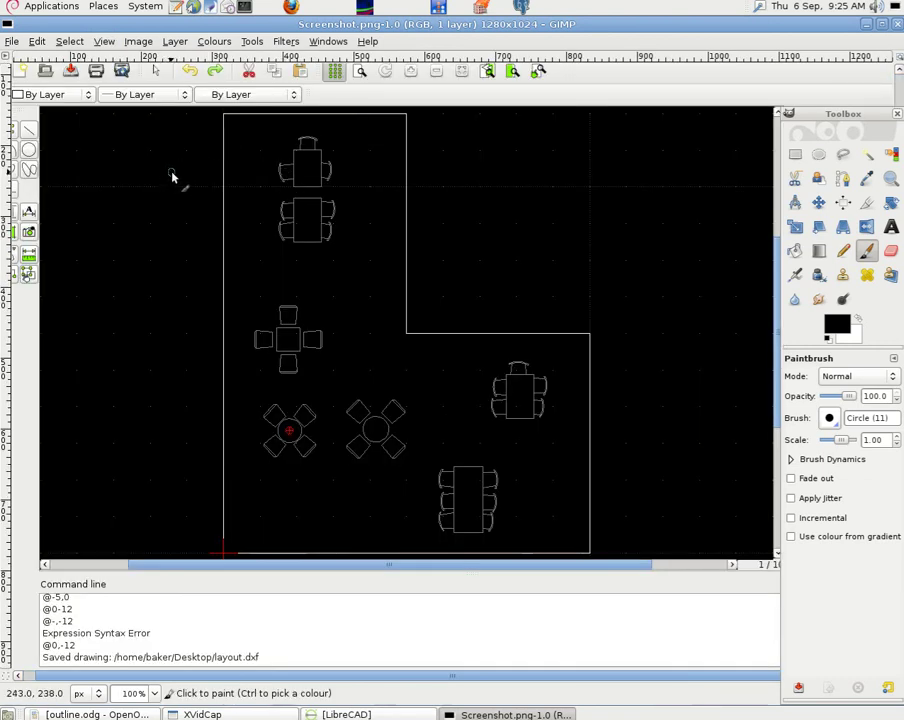
pyautogui.hotkey('shift', 'c')
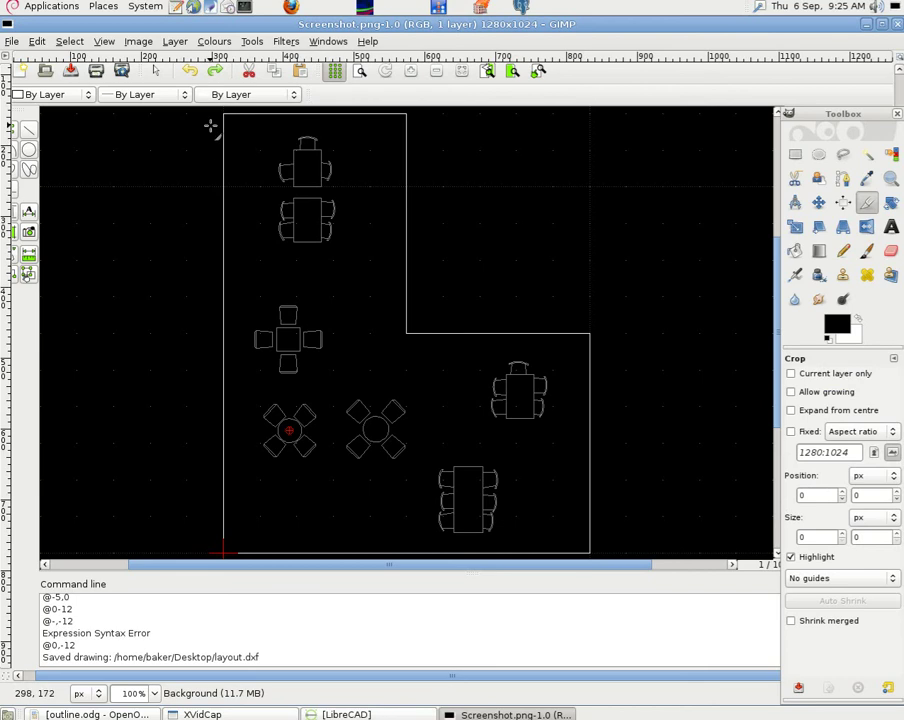
pyautogui.moveTo(221, 113); pyautogui.dragTo(592, 557)
# - Apply the 531×633 crop and save the image
pyautogui.click(342, 280)
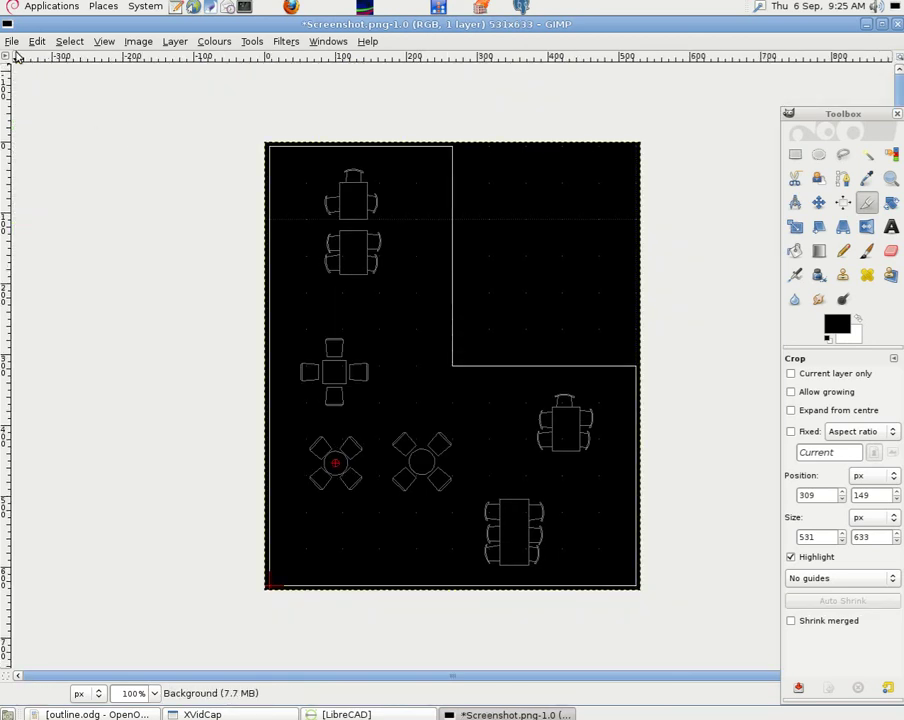
pyautogui.click(12, 41)
pyautogui.click(42, 158)
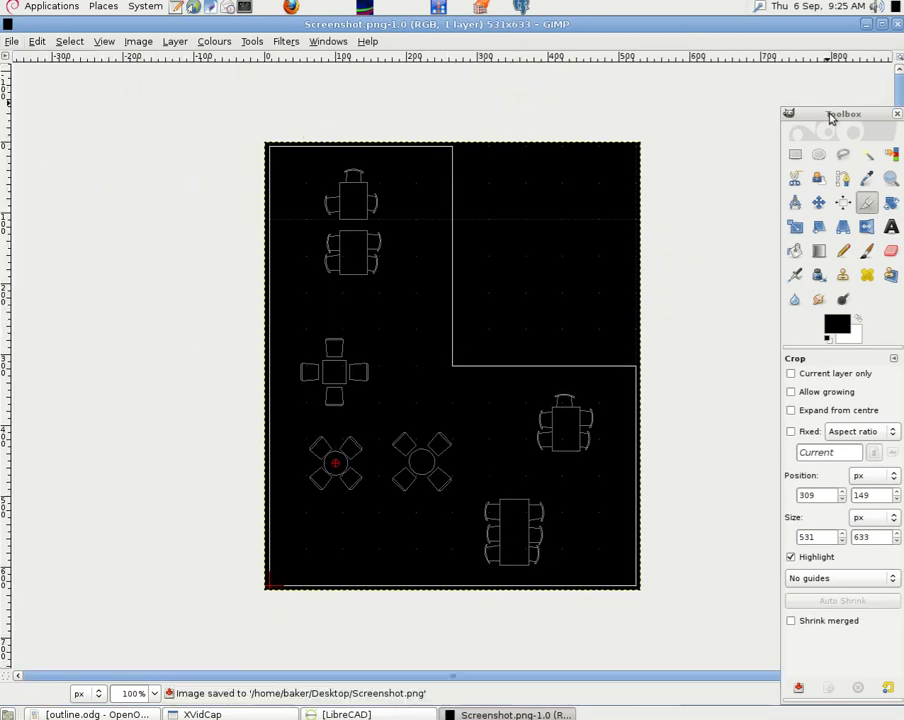
# - Move the Toolbox aside and nudge the layer slightly with the Move tool
pyautogui.moveTo(829, 118); pyautogui.dragTo(893, 386)
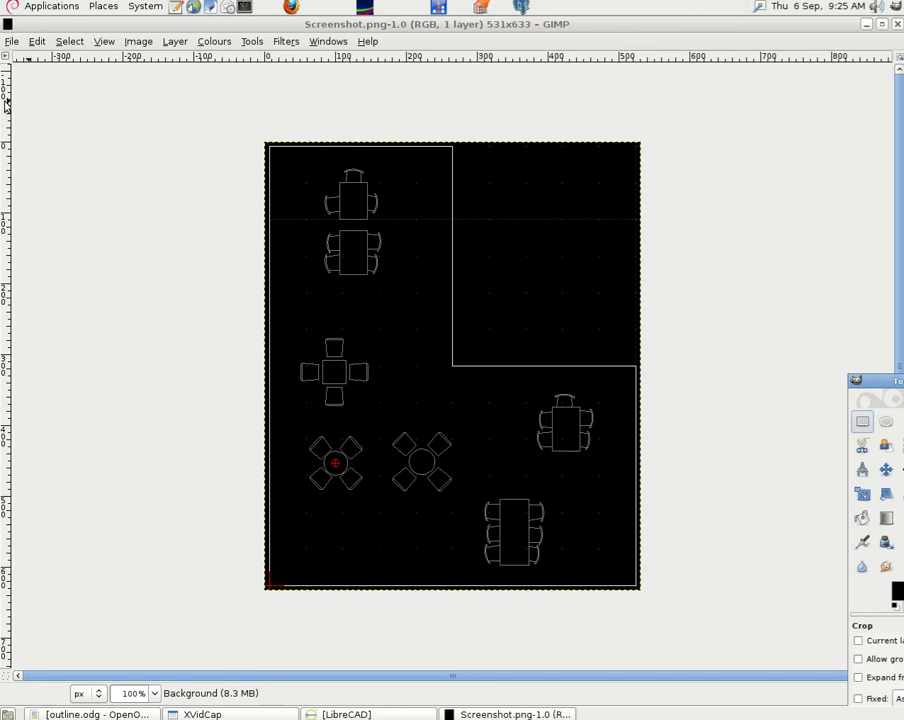
pyautogui.press('m')
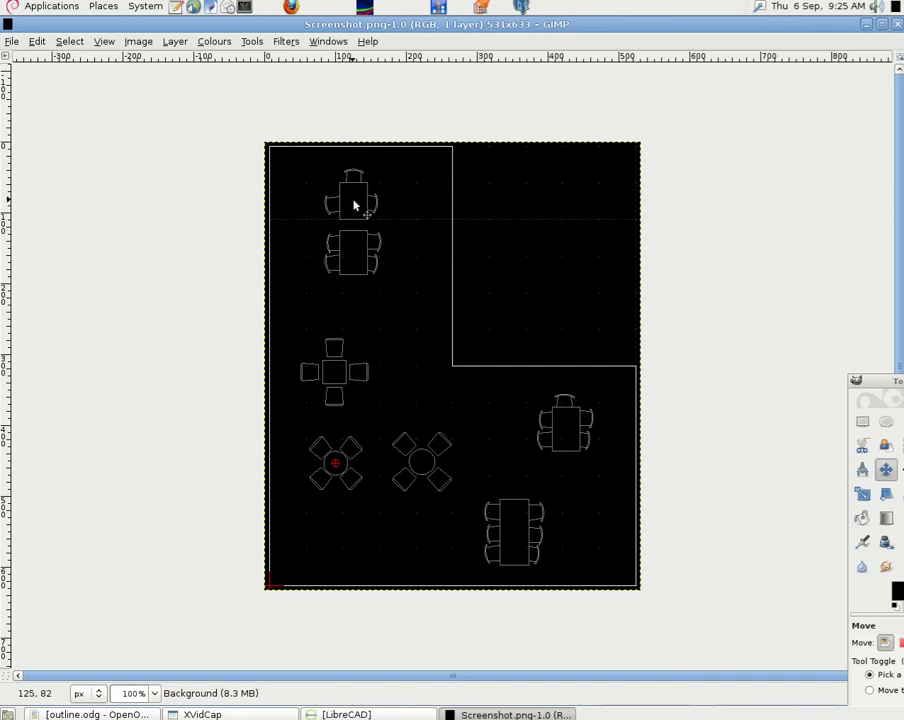
pyautogui.moveTo(353, 205); pyautogui.dragTo(352, 205)
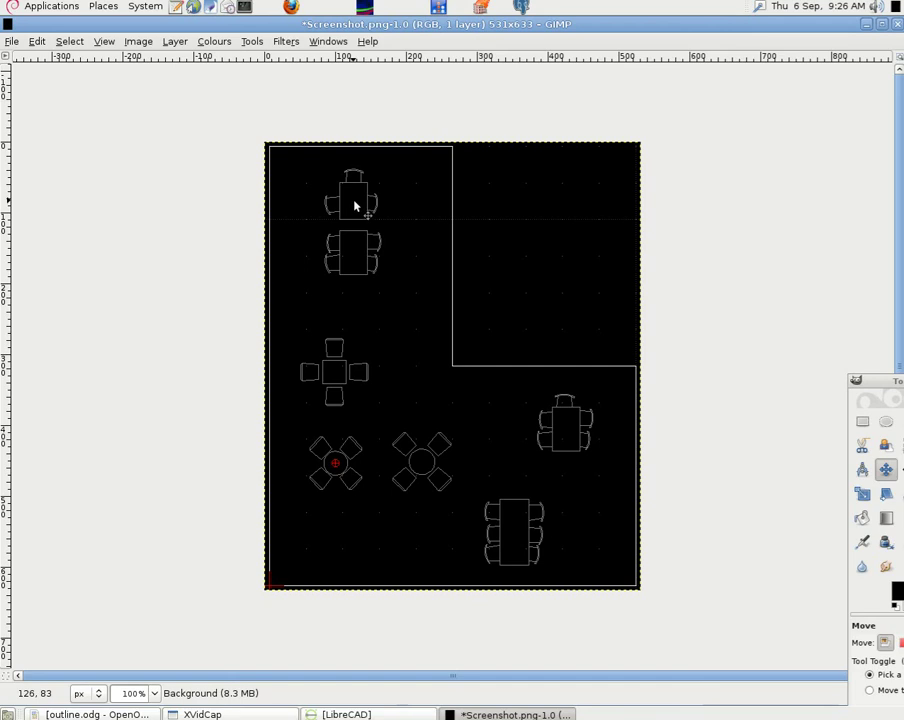
# - Close the image, saving its changes to Screenshot.png, then quit GIMP
pyautogui.click(896, 25)
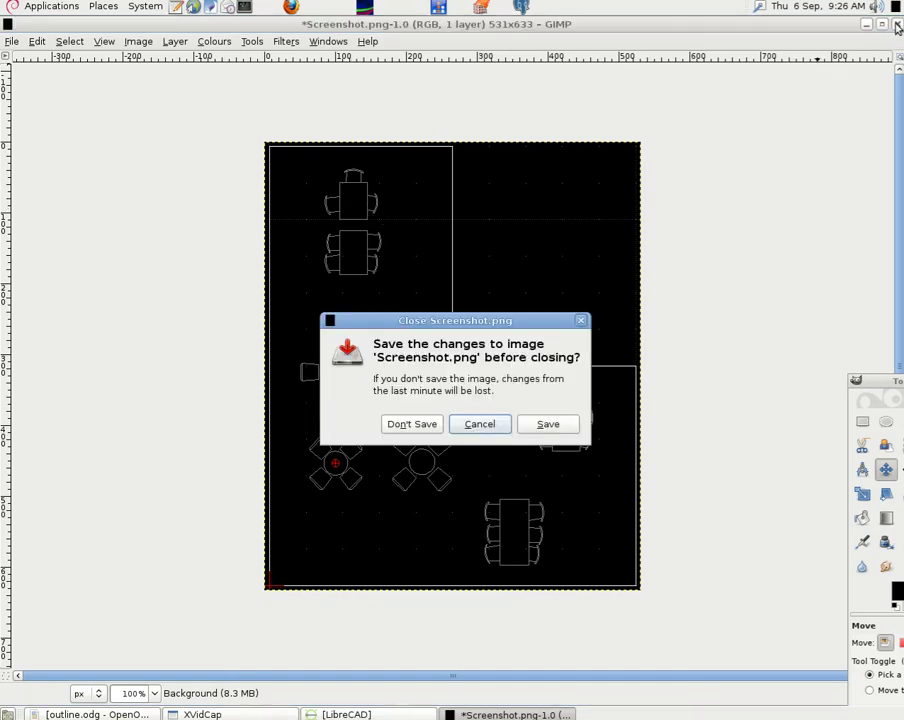
pyautogui.click(541, 424)
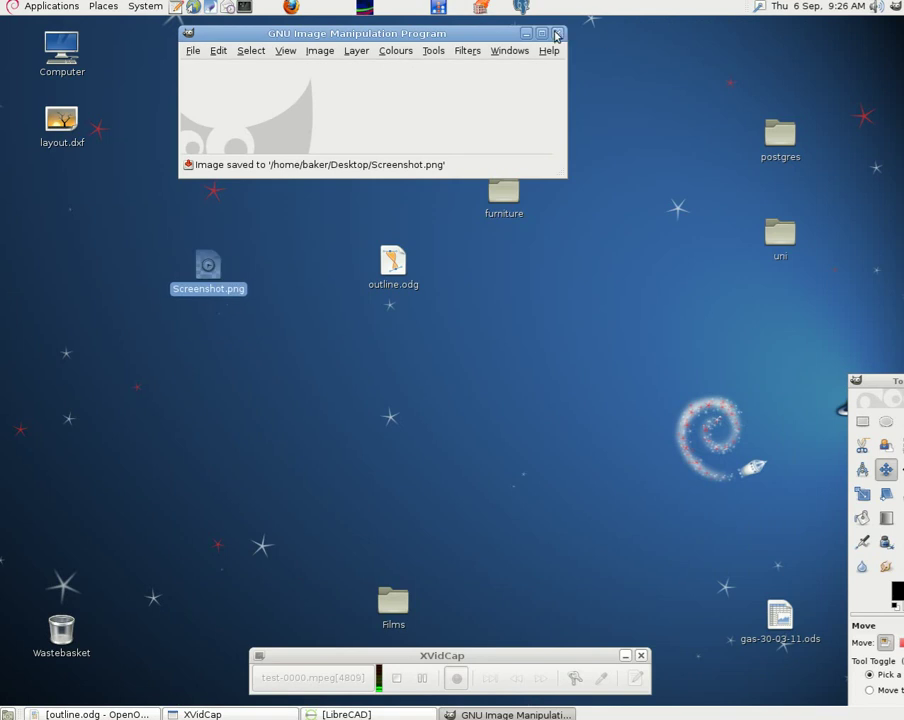
pyautogui.click(557, 37)
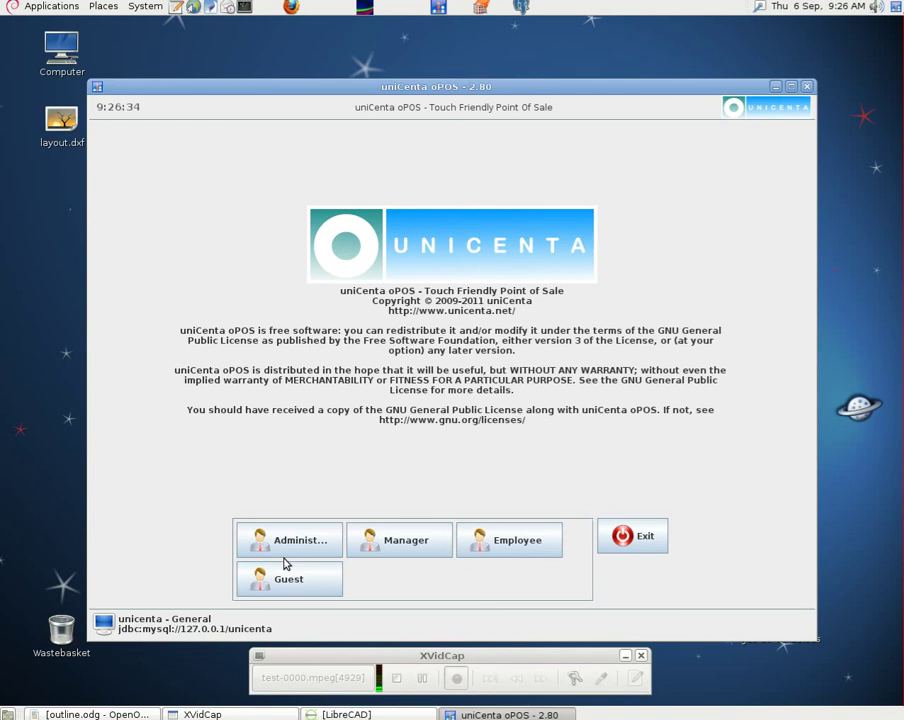
# - Log in as Administrator, maximise uniCenta, and open the Floors editor under Maintenance
pyautogui.click(282, 547)
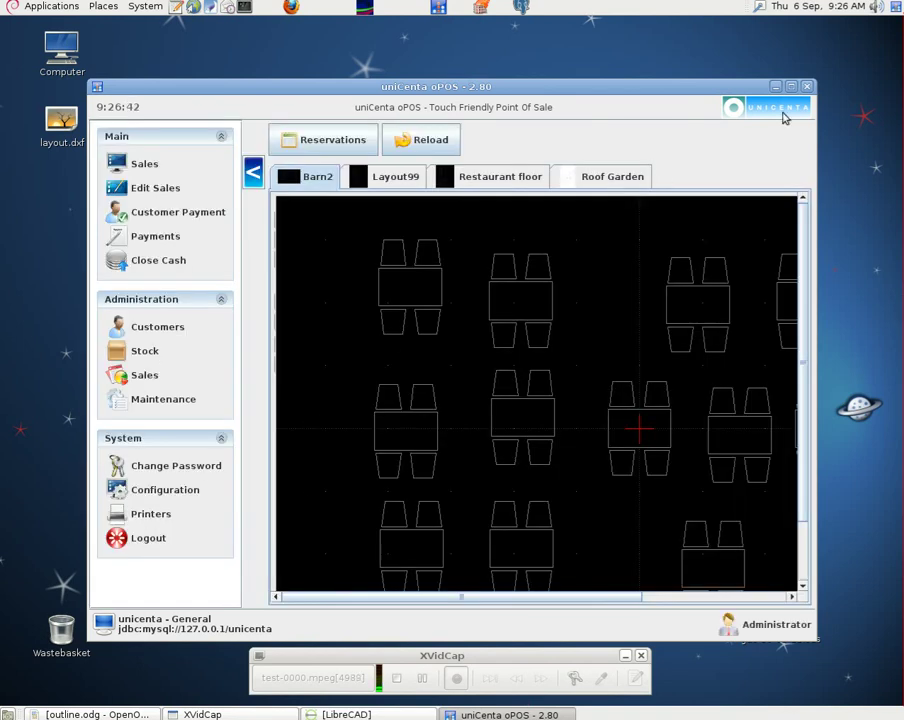
pyautogui.click(791, 88)
pyautogui.click(60, 336)
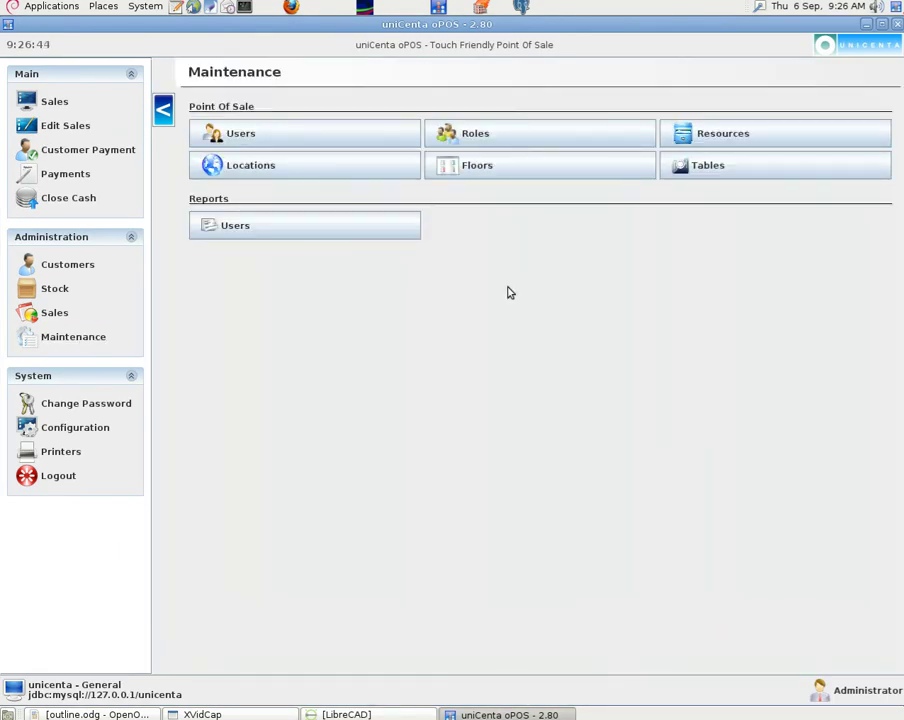
pyautogui.click(508, 168)
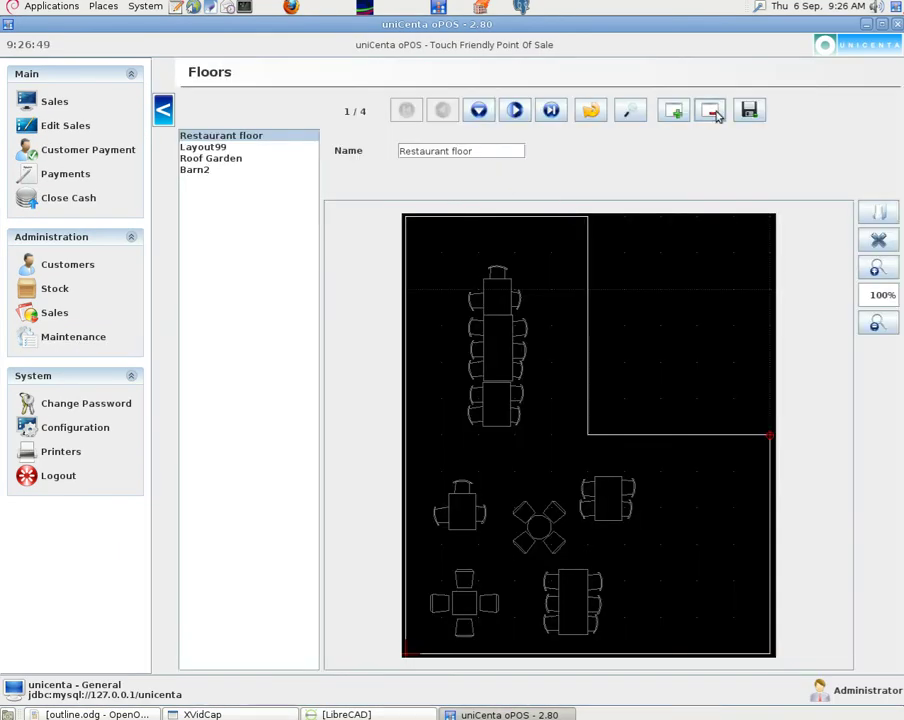
# - Create a floor named Screenshot with Desktop/Screenshot.png as its image and save it
pyautogui.click(674, 112)
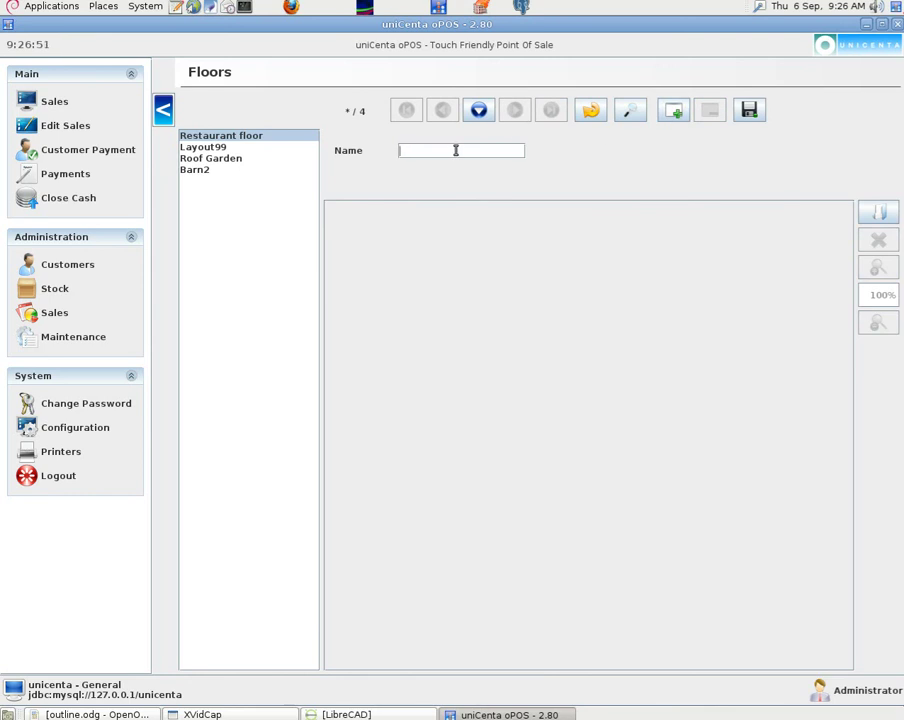
pyautogui.write('Scree')
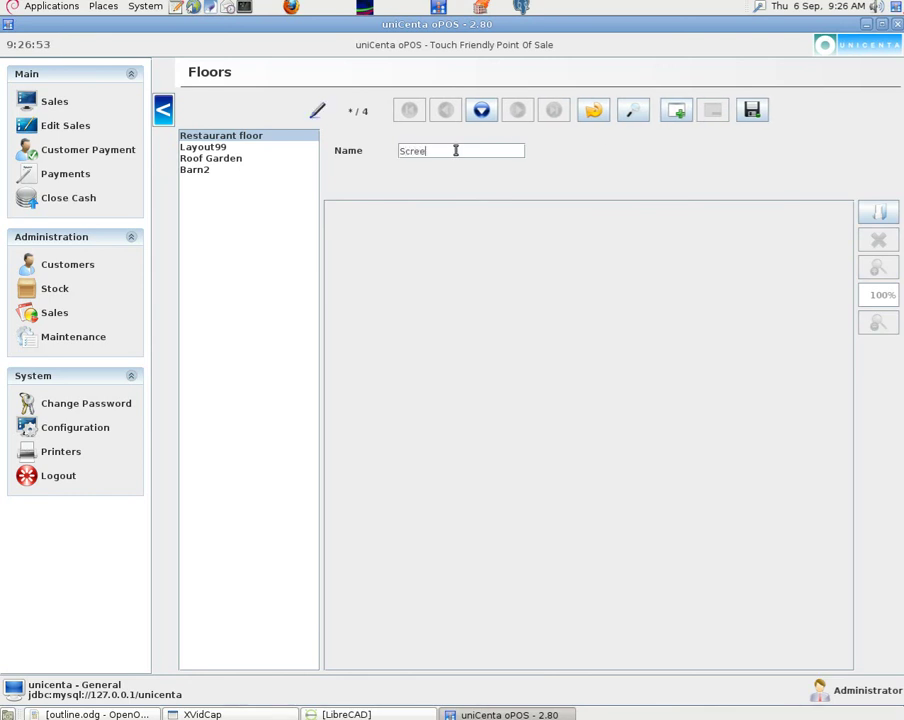
pyautogui.write('nshot')
pyautogui.click(878, 212)
pyautogui.doubleClick(472, 387)
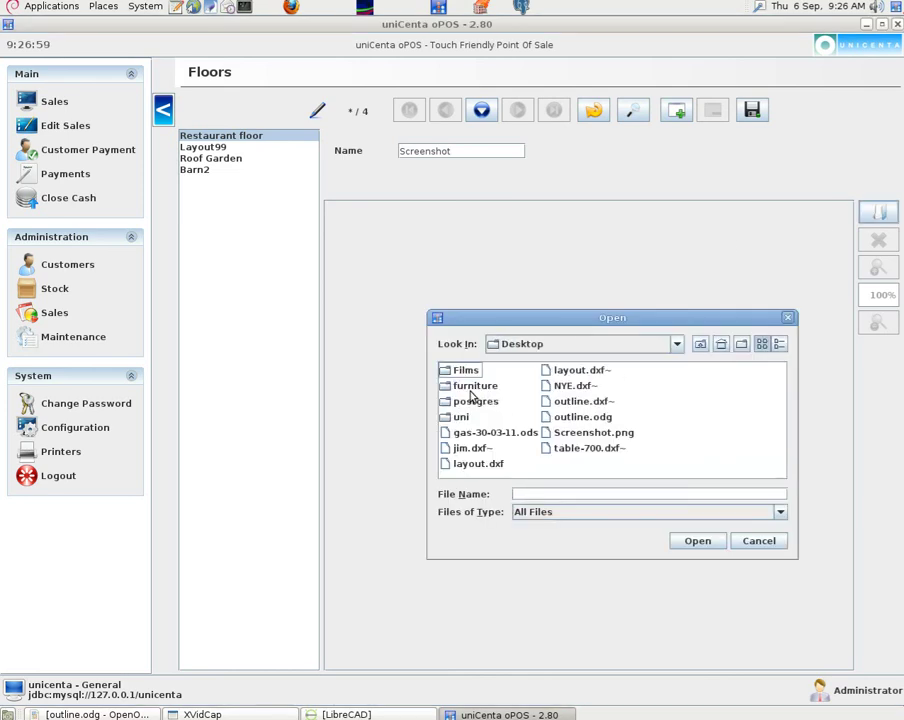
pyautogui.doubleClick(587, 436)
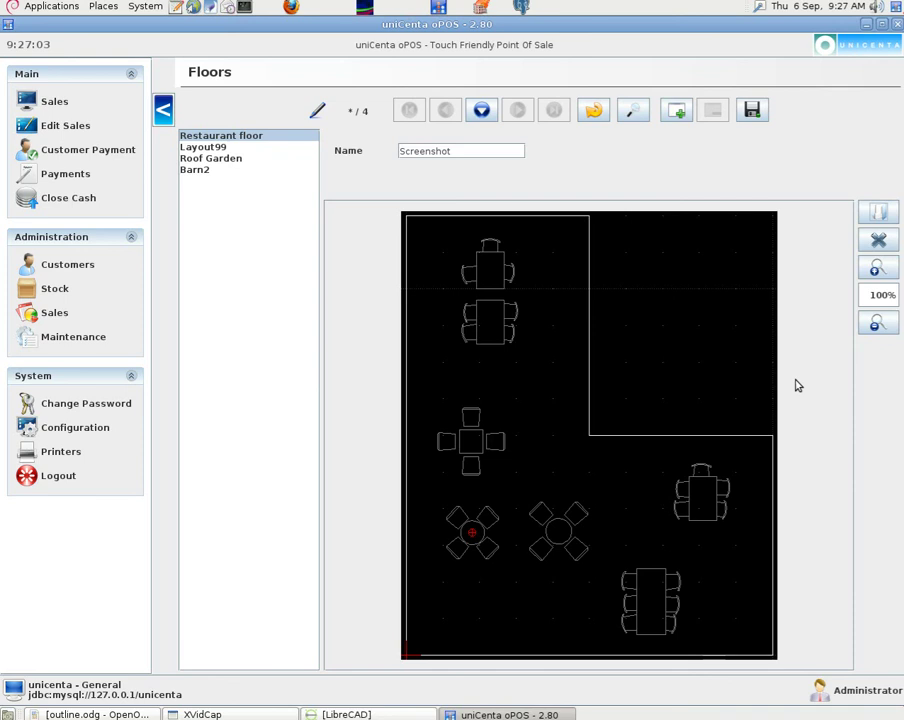
pyautogui.click(750, 113)
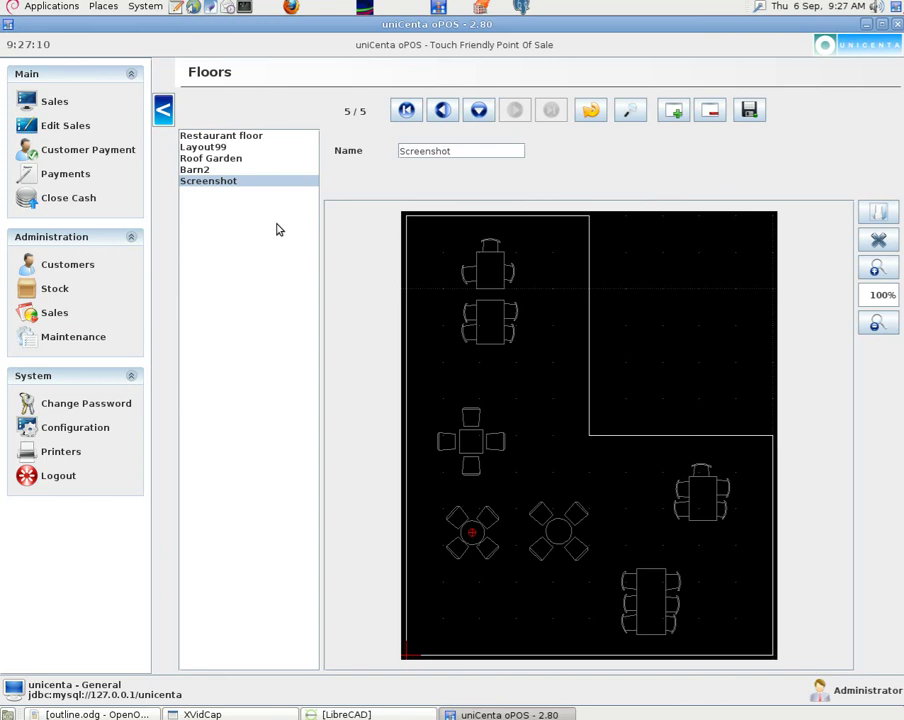
# - In the Tables editor, set the table on floor Screenshot at across 125, down 83; saving is refused
pyautogui.click(58, 336)
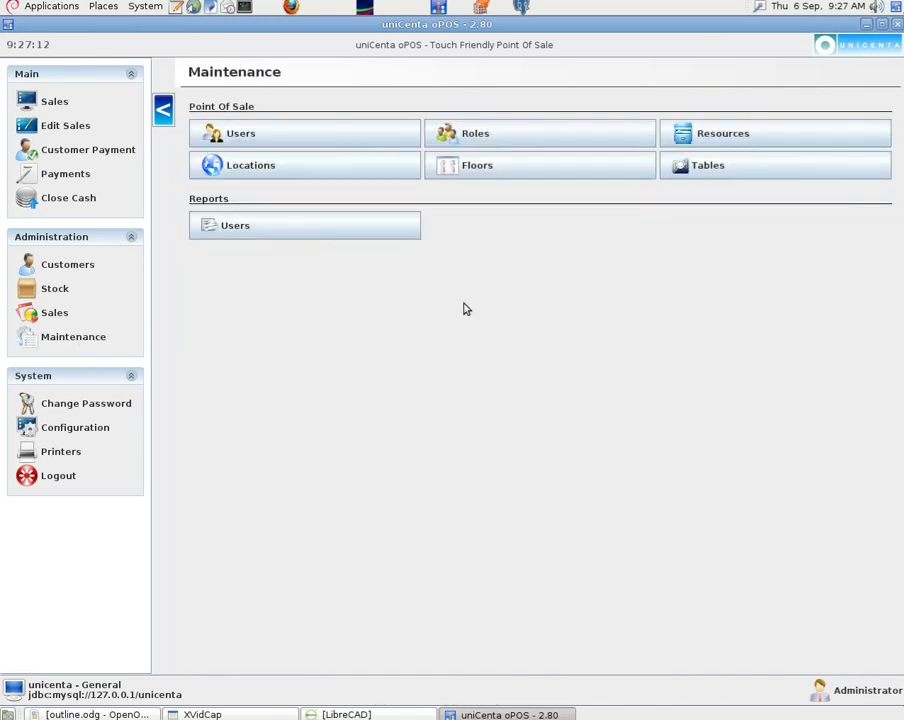
pyautogui.click(690, 170)
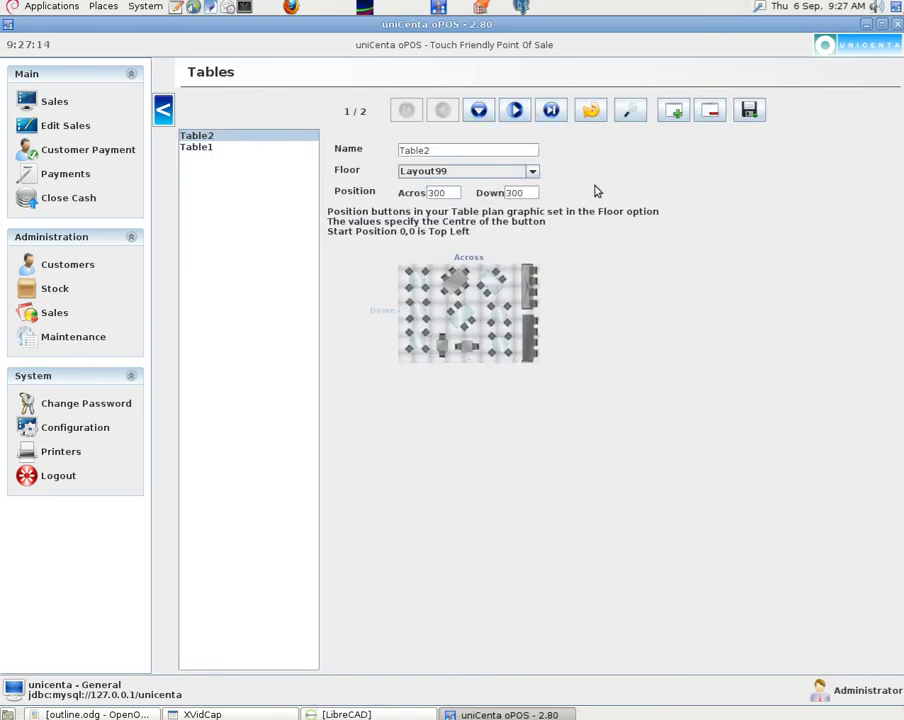
pyautogui.click(533, 172)
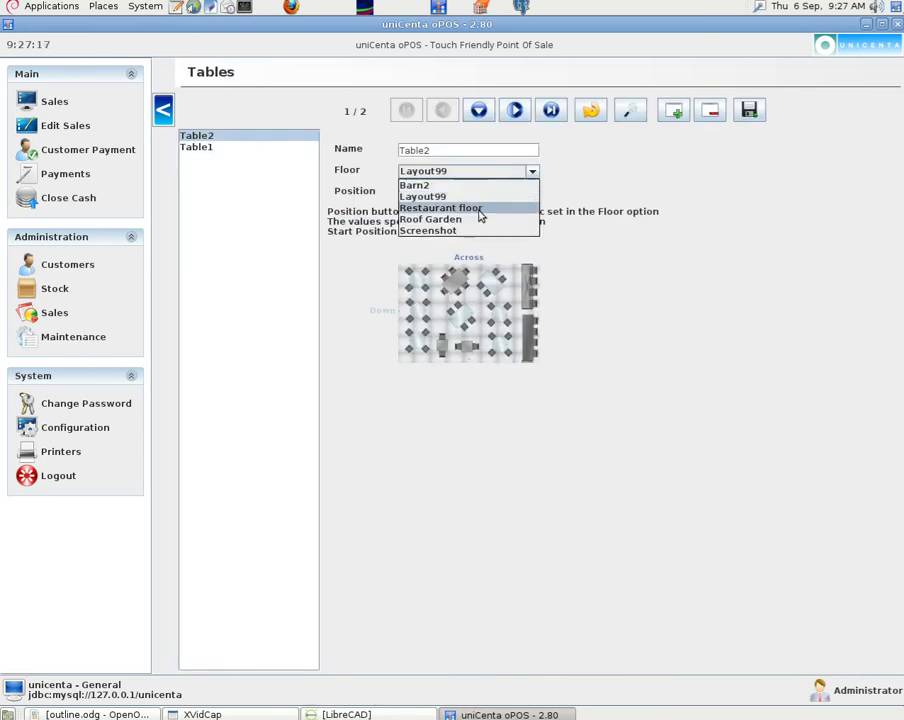
pyautogui.click(456, 232)
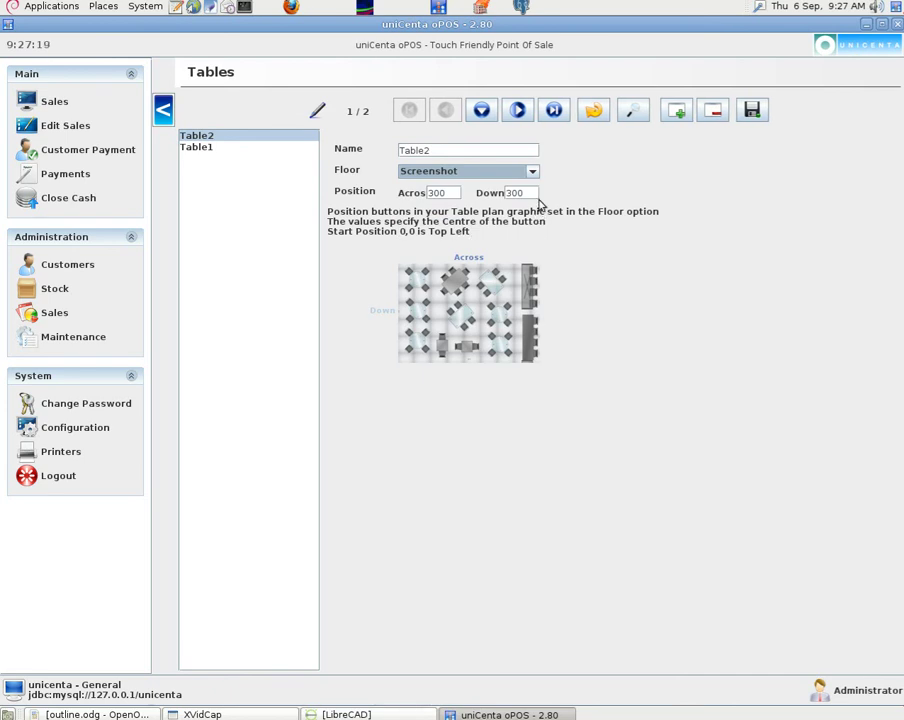
pyautogui.click(440, 150)
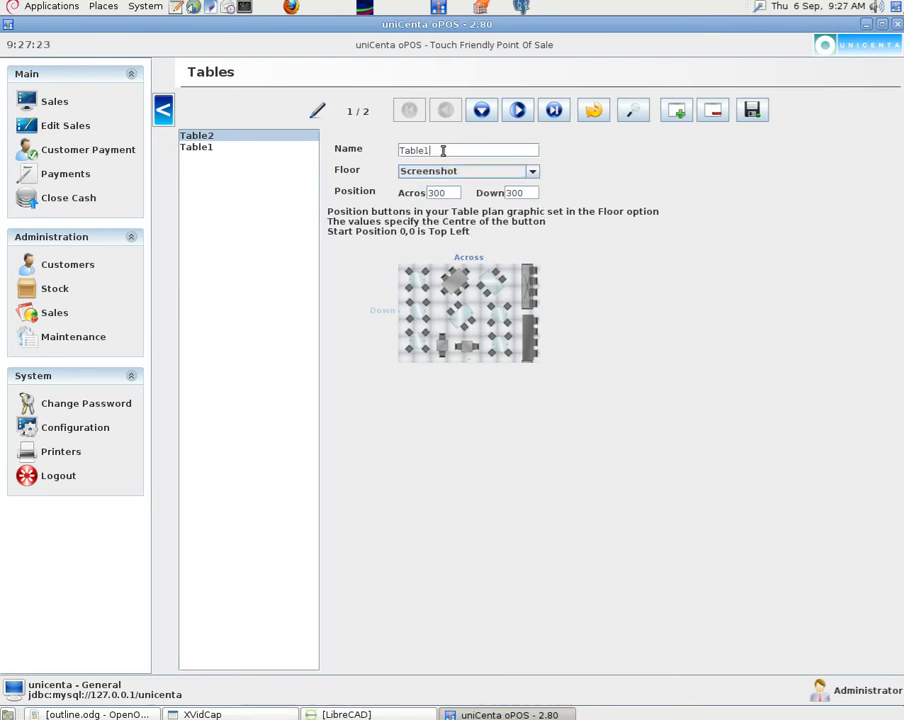
pyautogui.click(441, 188)
pyautogui.click(530, 192)
pyautogui.write('83')
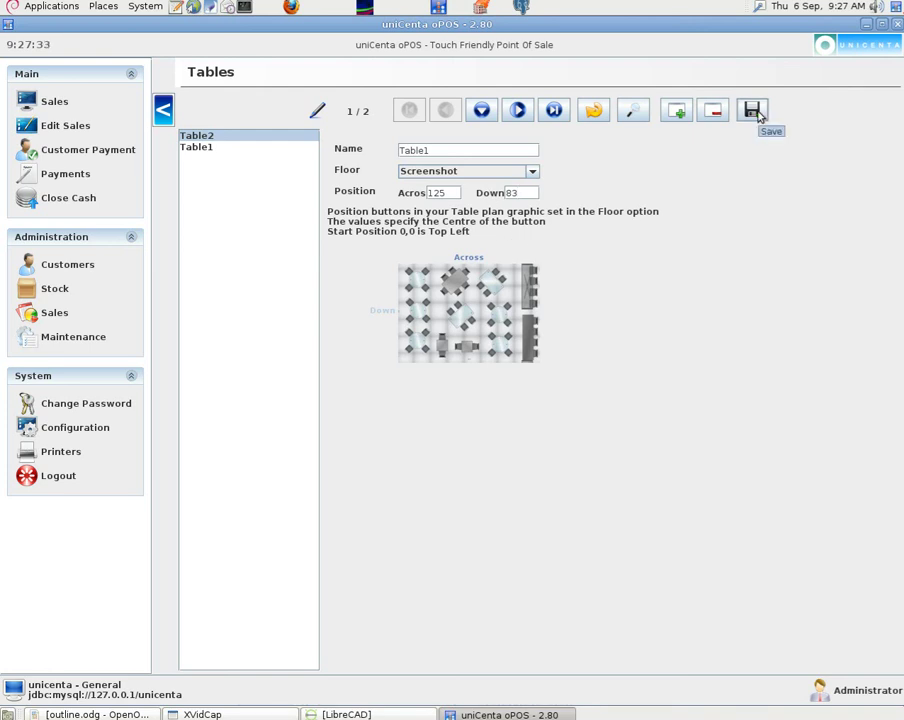
pyautogui.click(755, 112)
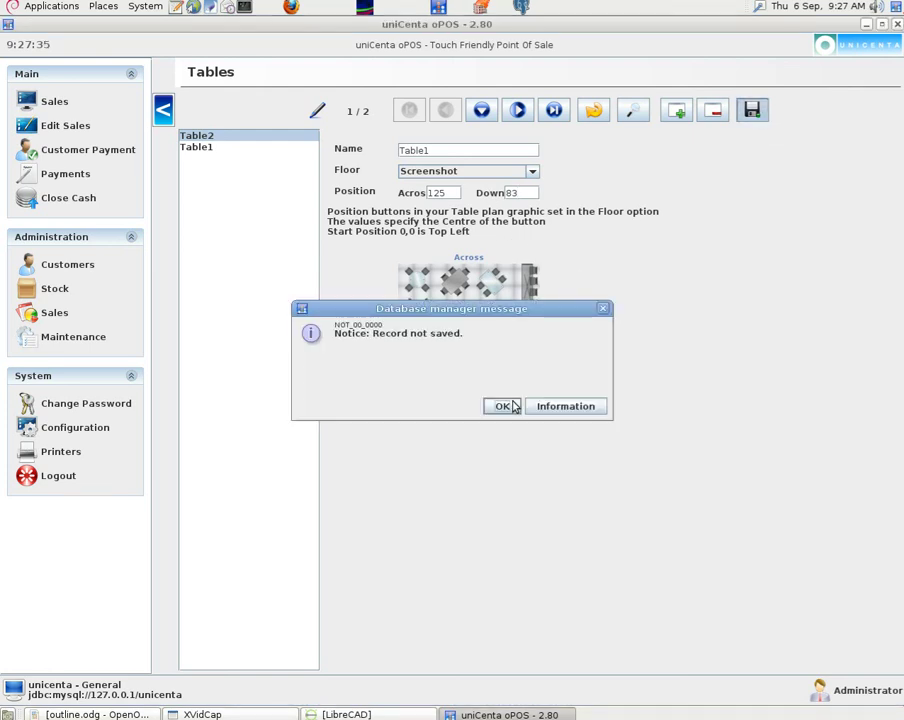
pyautogui.click(510, 405)
# - Keep the Screenshot floor and try deleting the table record, dismissing the cannot-delete notices
pyautogui.click(528, 172)
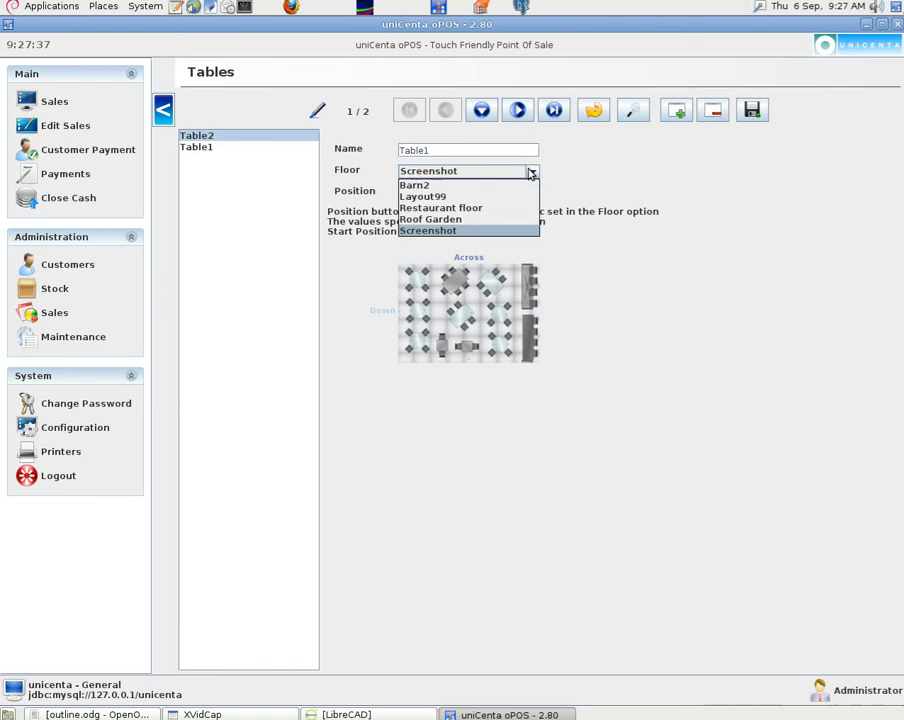
pyautogui.click(456, 231)
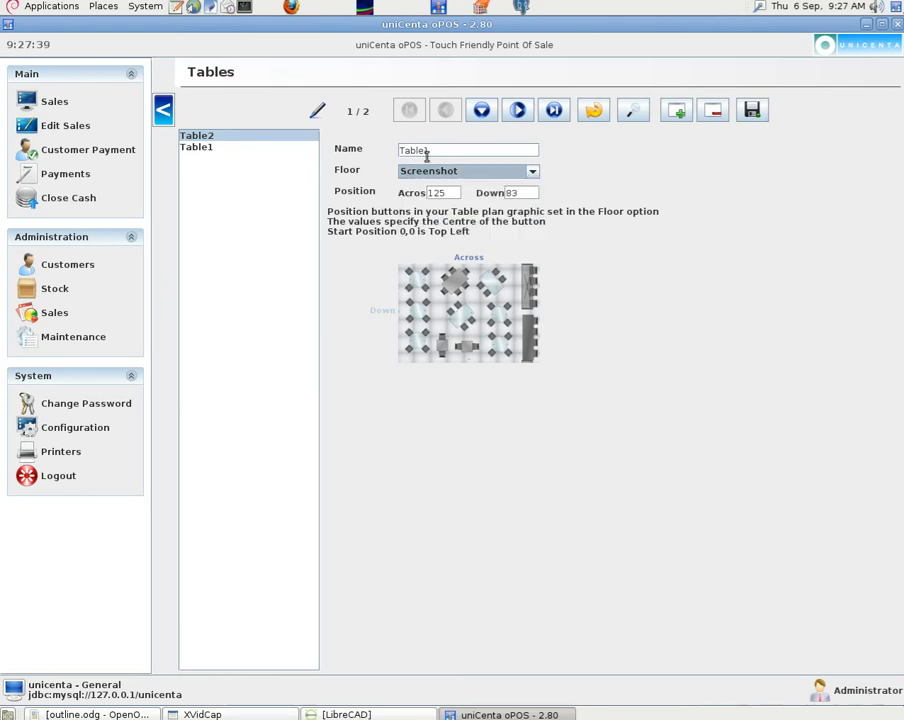
pyautogui.click(713, 110)
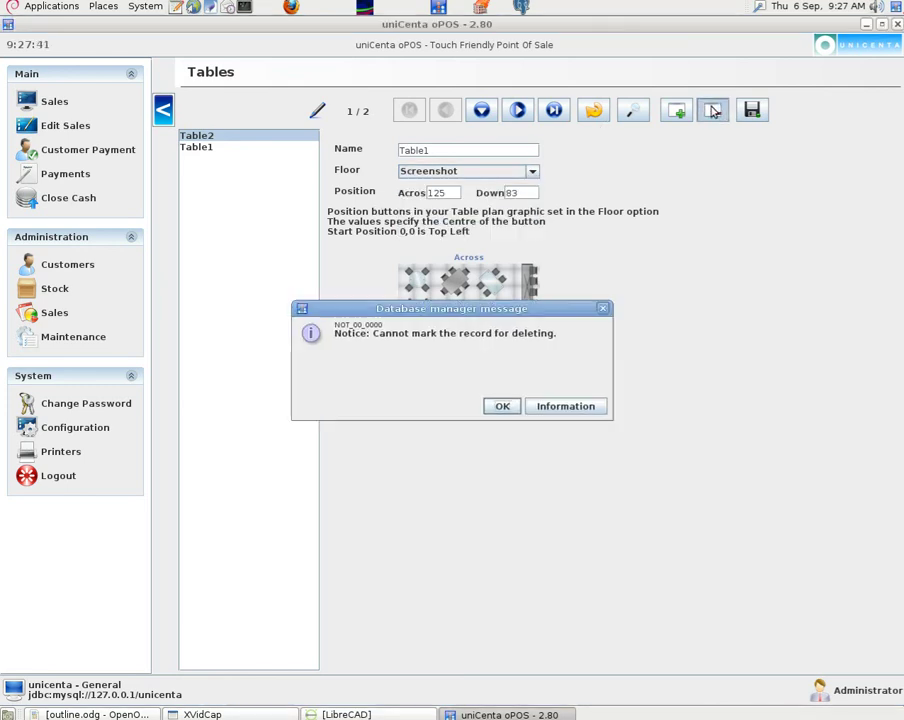
pyautogui.click(505, 405)
pyautogui.doubleClick(436, 144)
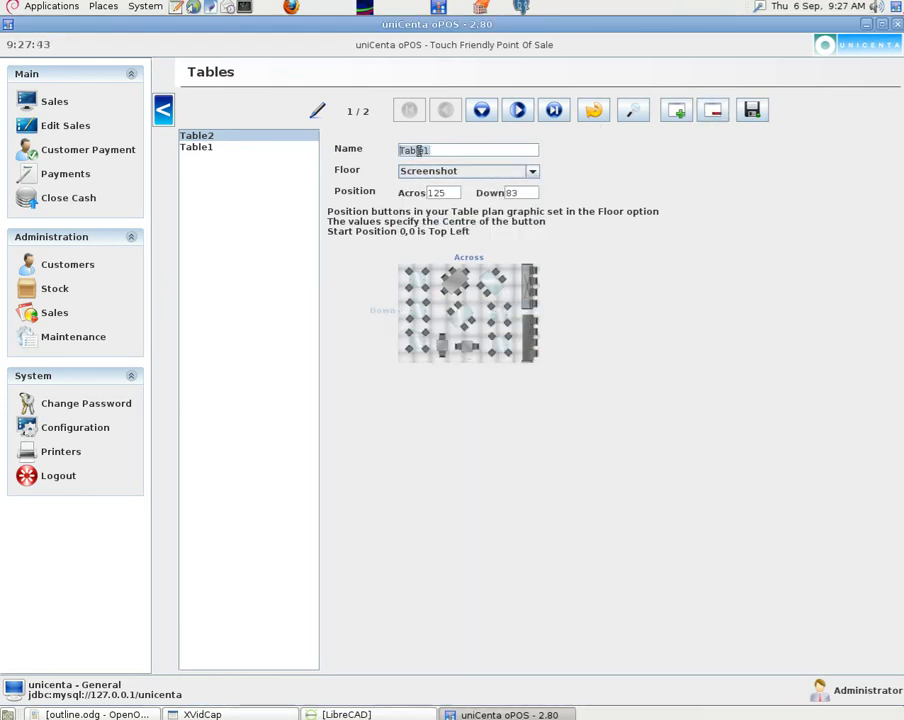
pyautogui.click(710, 113)
pyautogui.click(490, 405)
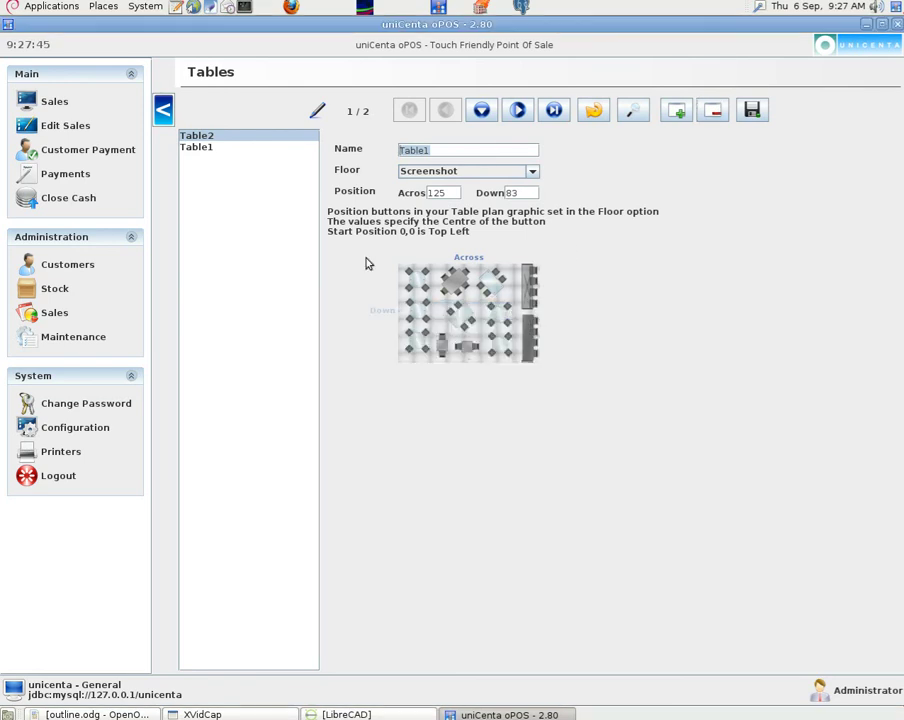
# - Switch between the Table1 and Table2 records, then delete Table2
pyautogui.click(210, 160)
pyautogui.click(498, 403)
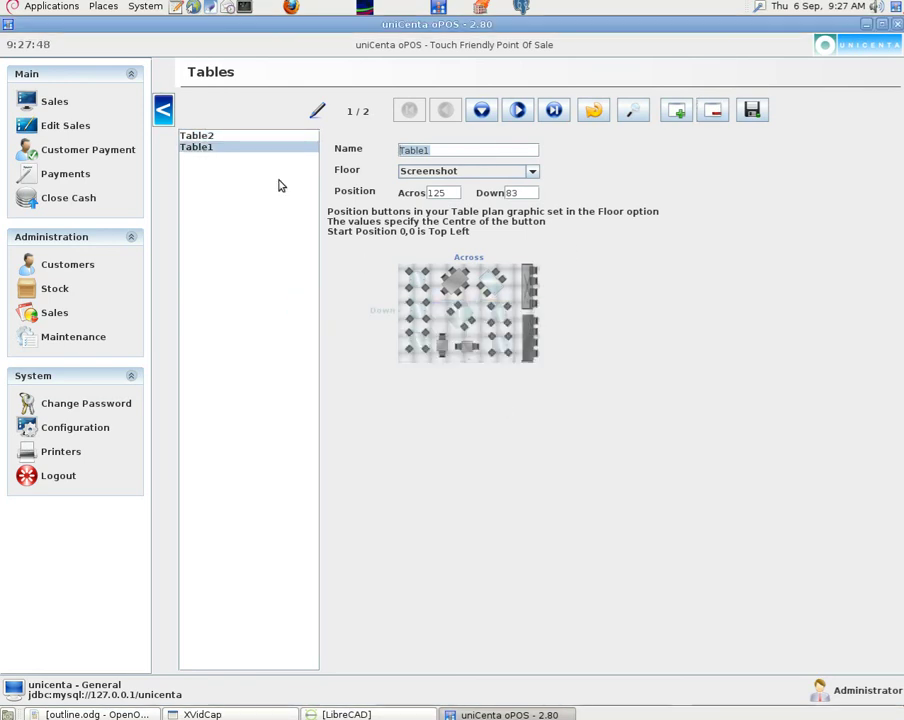
pyautogui.click(227, 136)
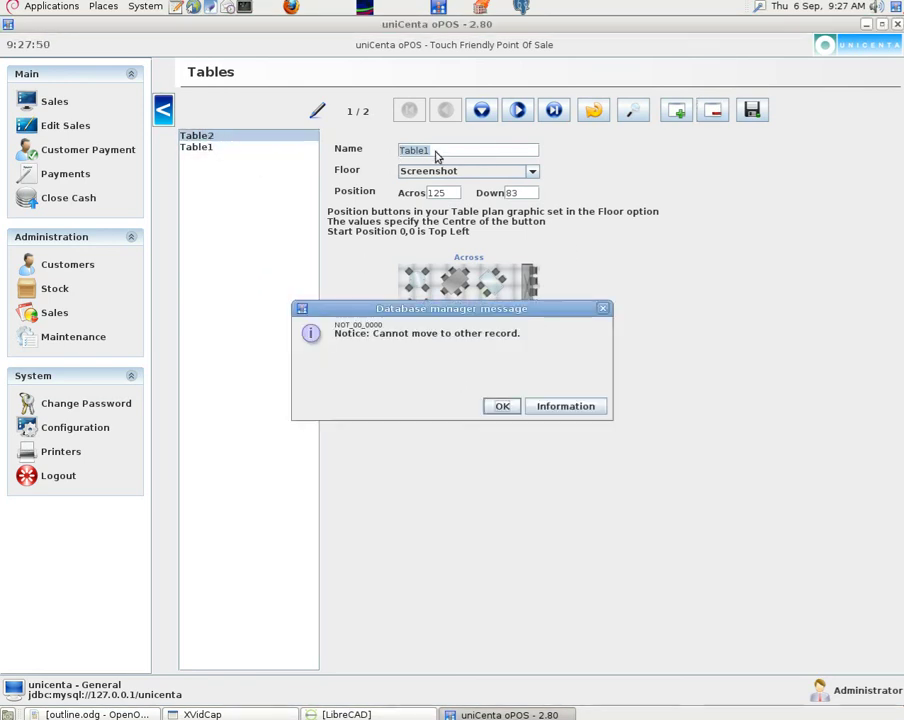
pyautogui.click(504, 405)
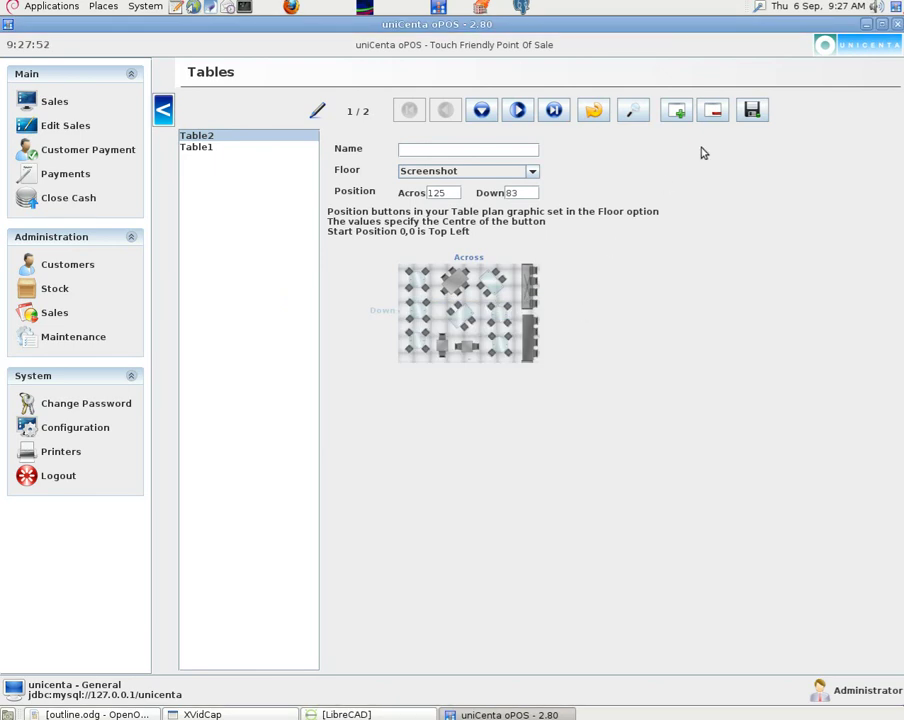
pyautogui.click(714, 113)
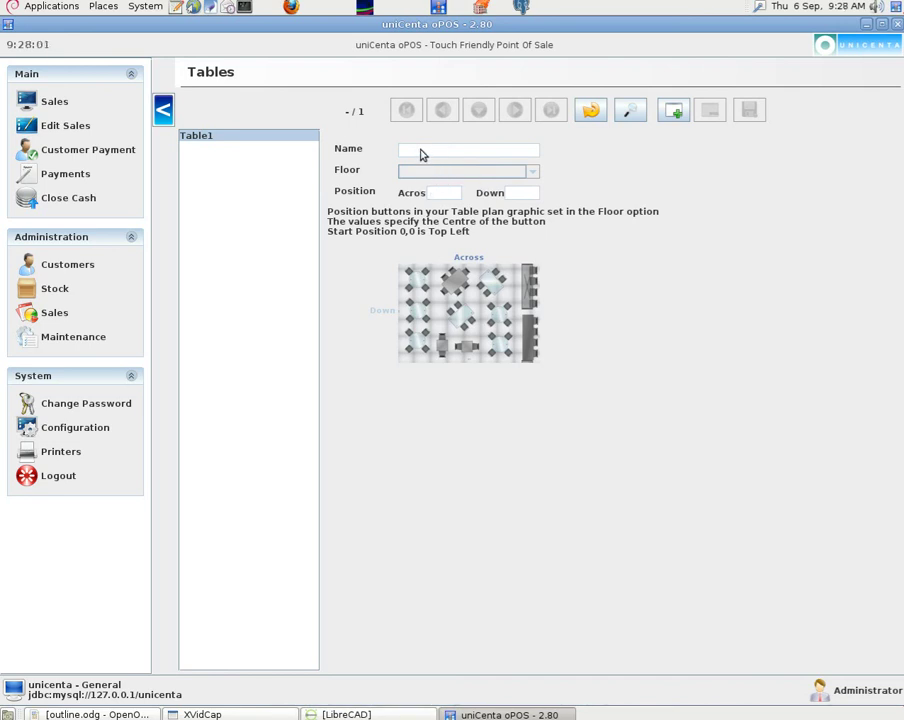
# - Create a new table named 'Table 1' on the Screenshot floor at position 125 across, 83 down
pyautogui.click(672, 114)
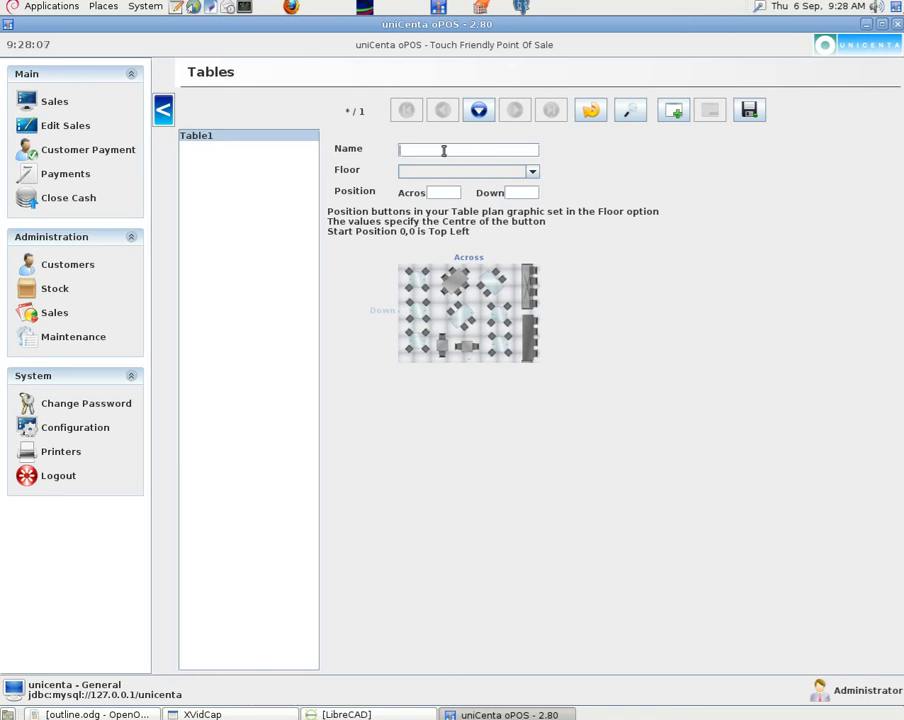
pyautogui.write('T')
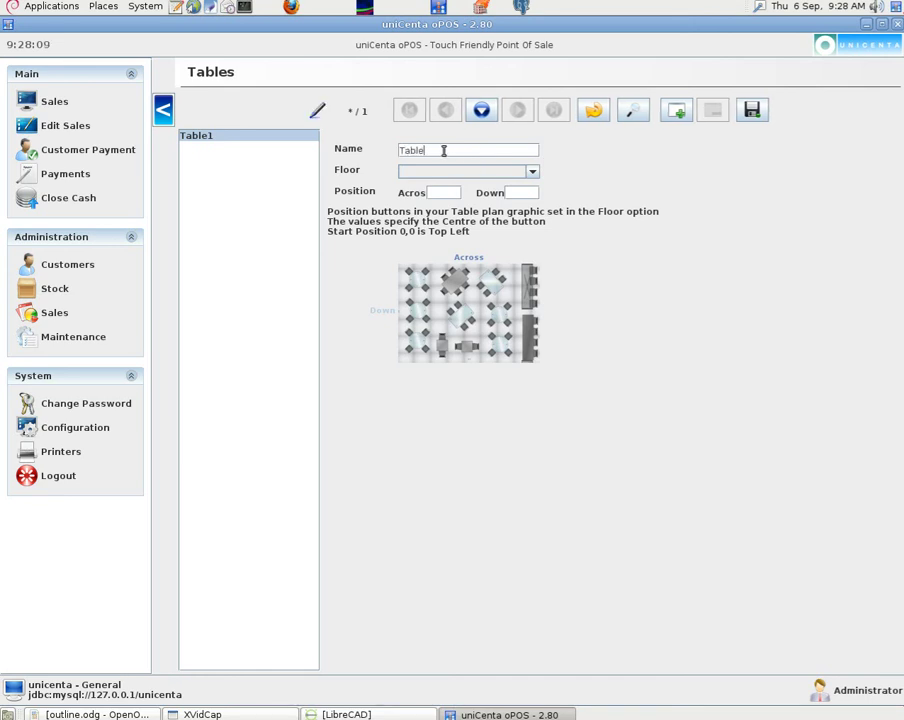
pyautogui.write('able 1')
pyautogui.click(530, 174)
pyautogui.click(476, 230)
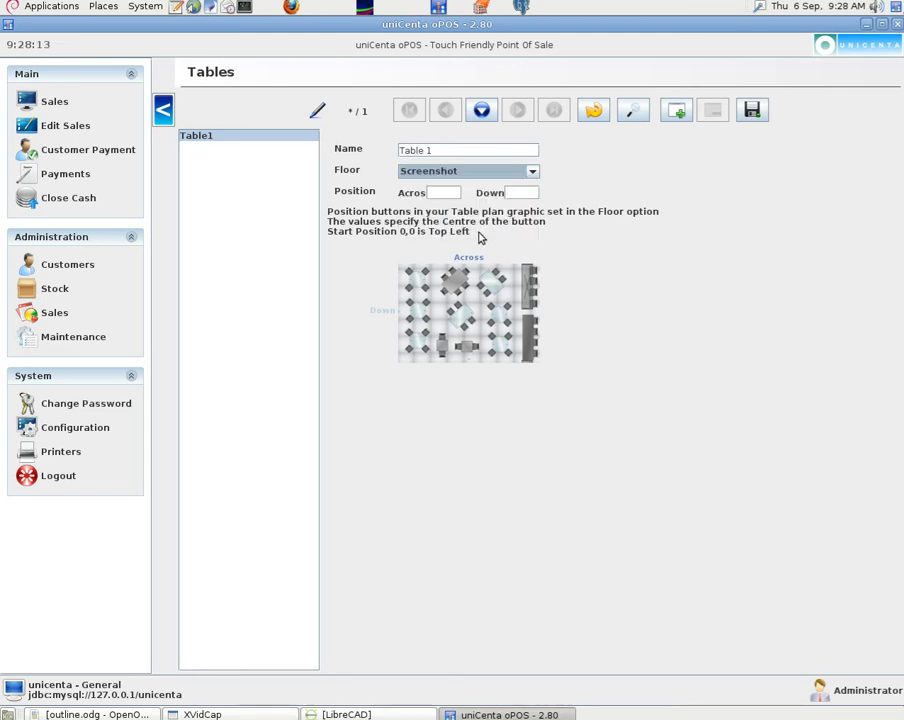
pyautogui.click(442, 191)
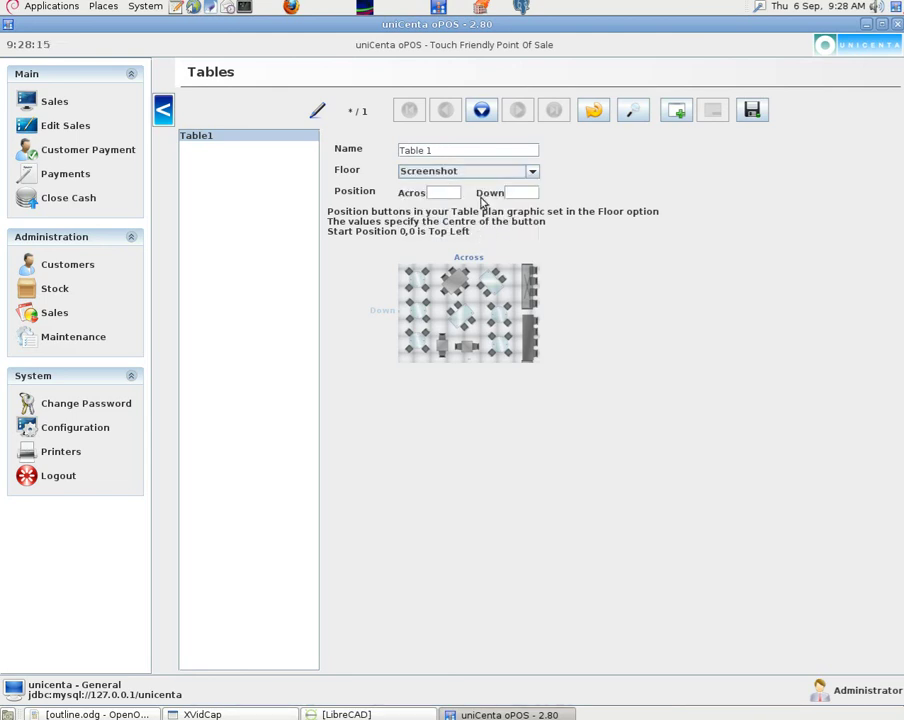
pyautogui.write('125')
pyautogui.click(514, 193)
pyautogui.write('83')
# - Save the Table 1 record and mark the old Table1 for deletion
pyautogui.click(749, 113)
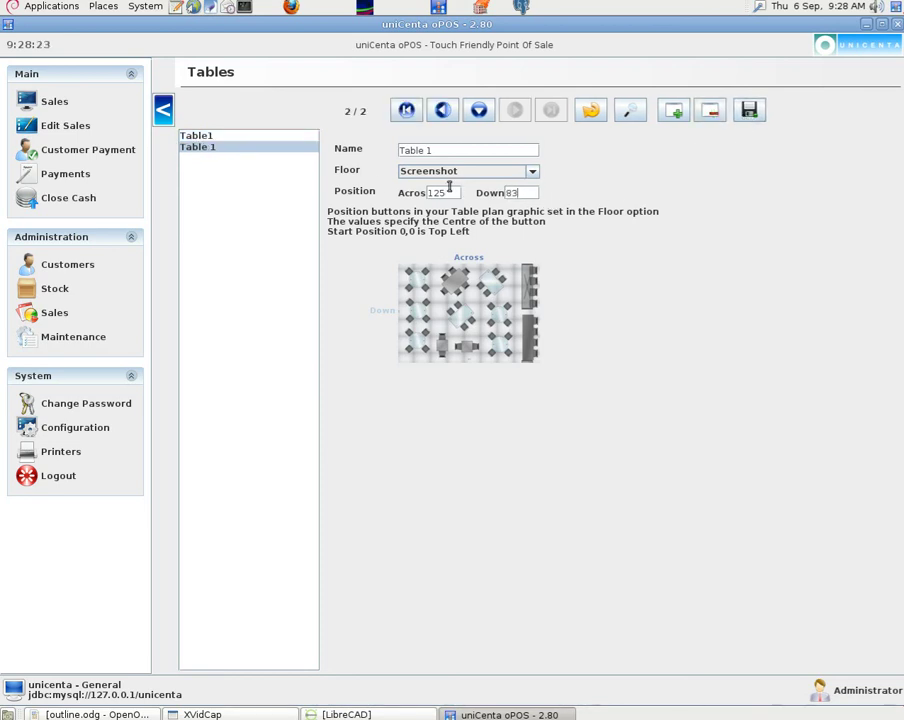
pyautogui.click(202, 136)
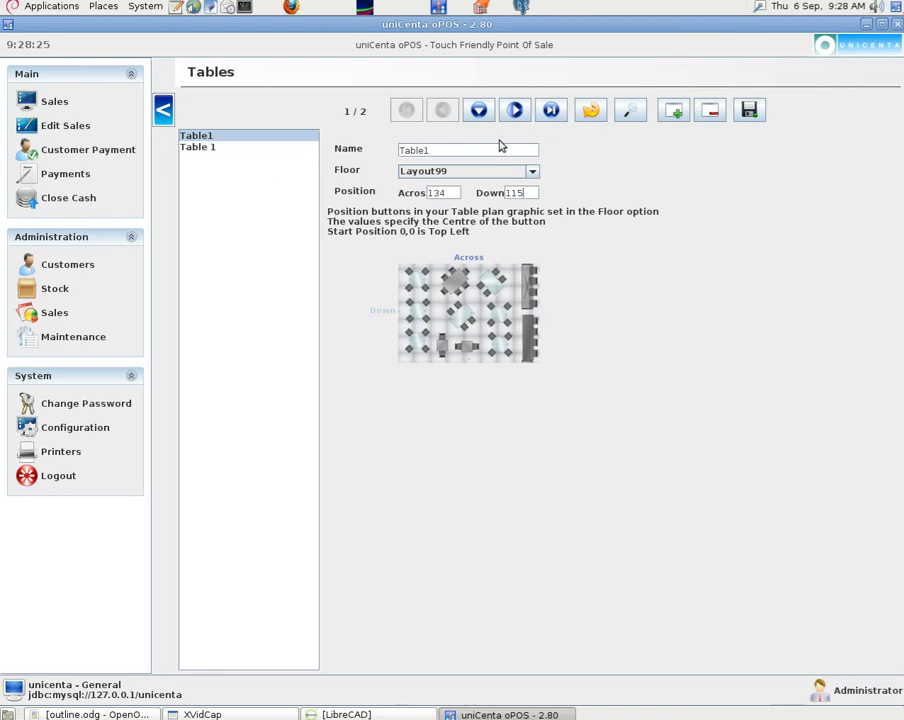
pyautogui.click(710, 113)
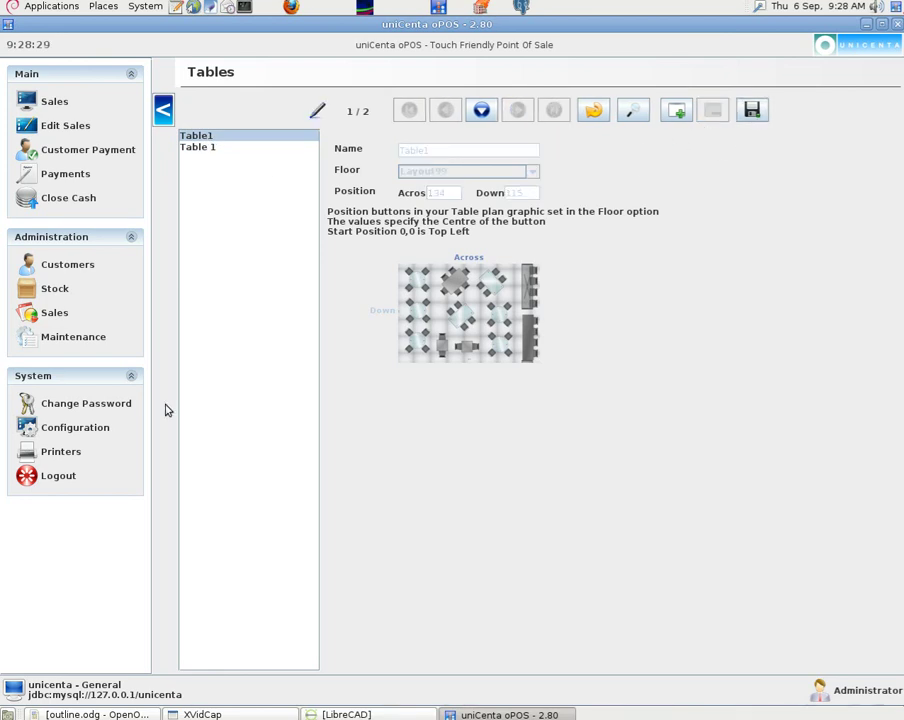
# - Log out, saving the pending table changes, then log back in as Employee
pyautogui.click(64, 476)
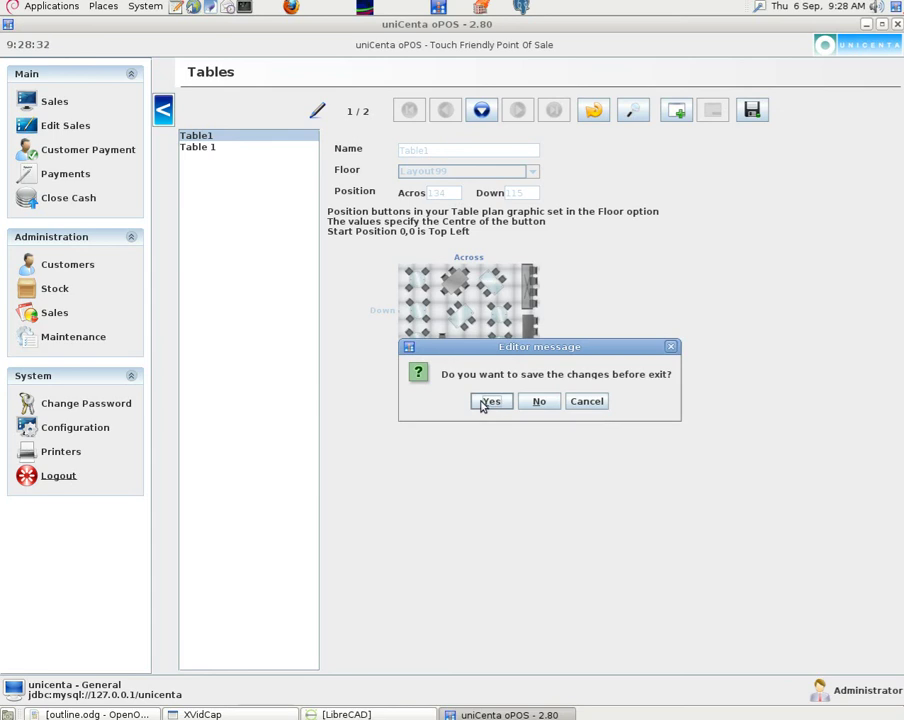
pyautogui.click(489, 402)
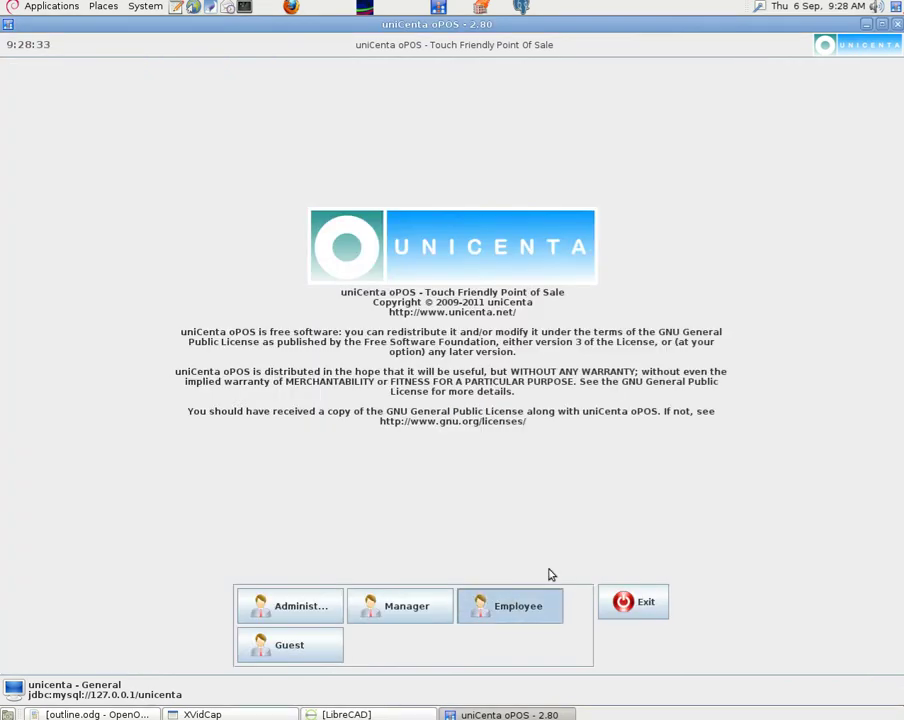
pyautogui.click(545, 598)
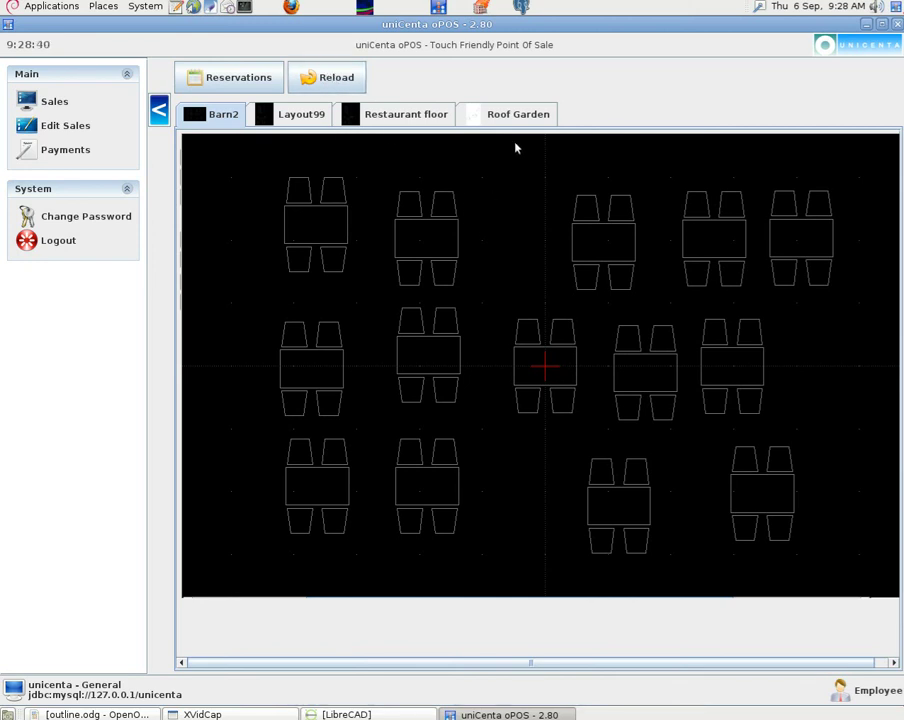
# - Log out, exit uniCenta oPOS, and maximise the relaunched window
pyautogui.click(72, 241)
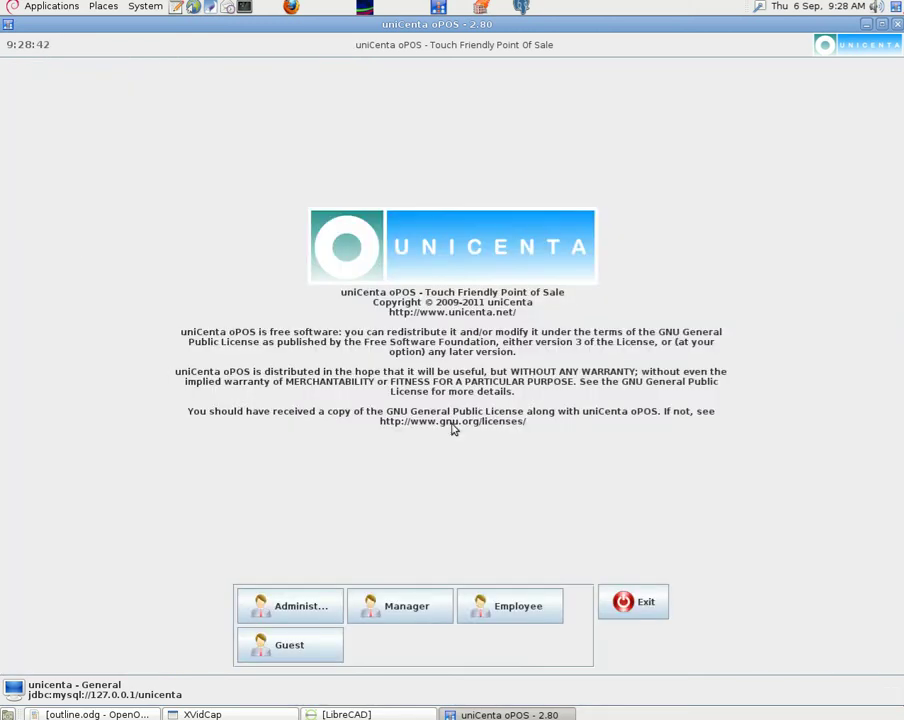
pyautogui.click(656, 601)
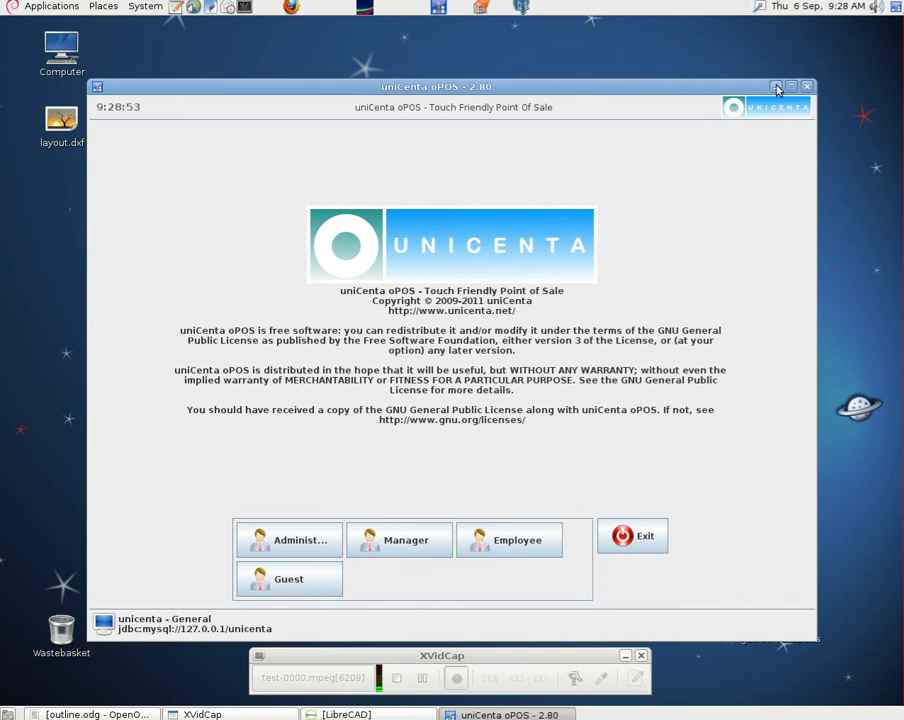
pyautogui.click(777, 88)
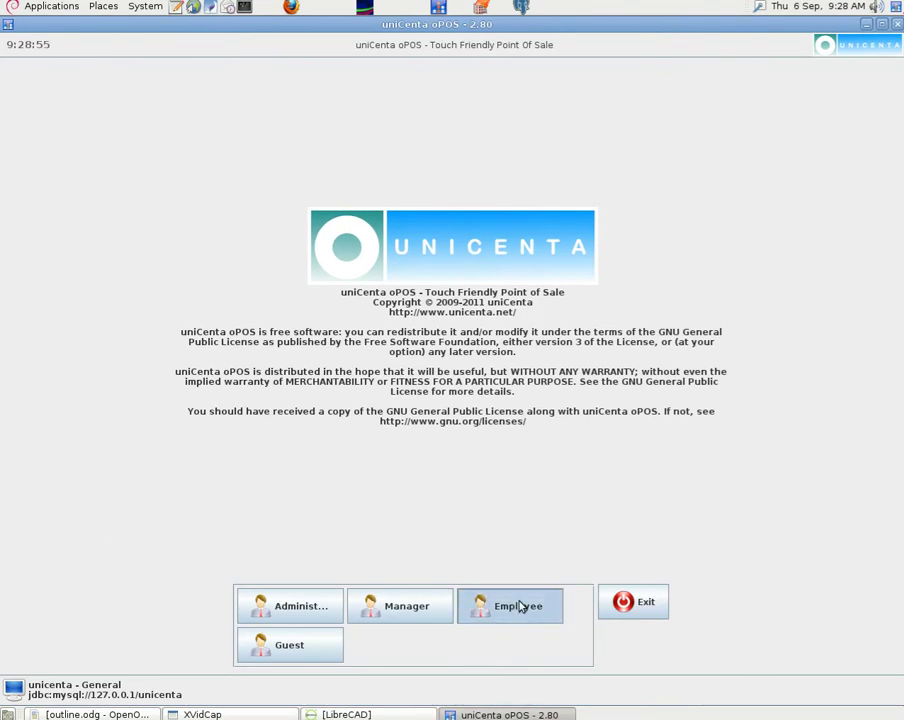
# - Log in as Employee, open Table 1's sales ticket from the Screenshot floor, then minimise uniCenta
pyautogui.click(519, 604)
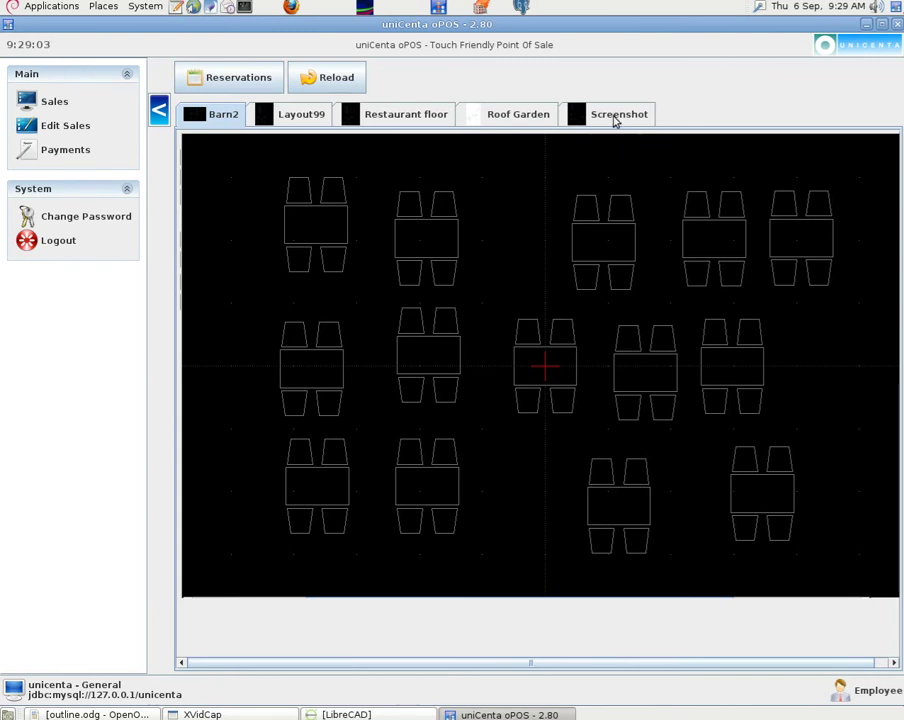
pyautogui.click(612, 119)
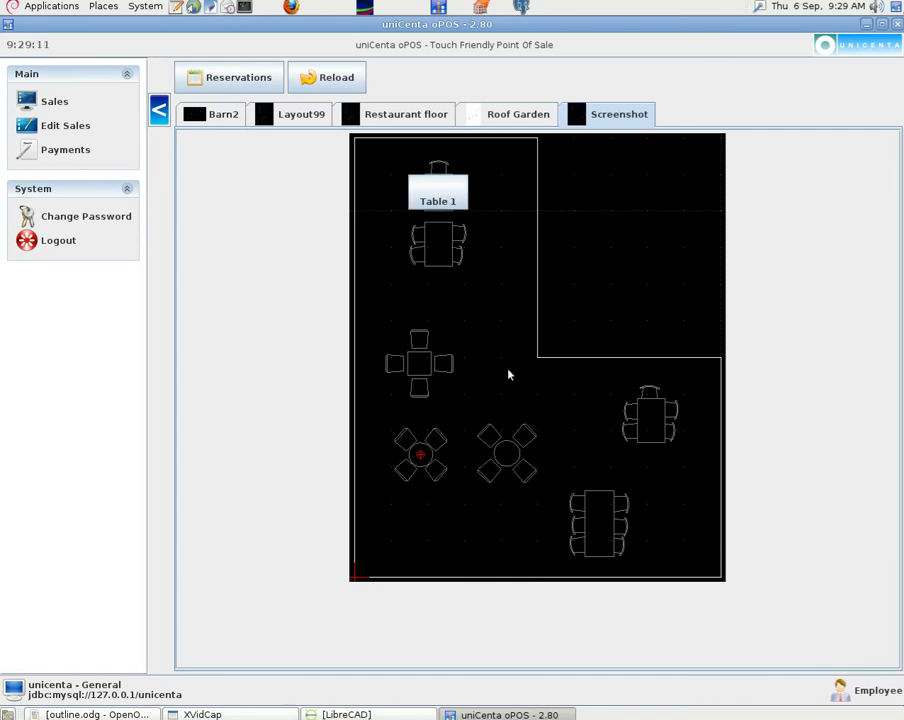
pyautogui.click(451, 197)
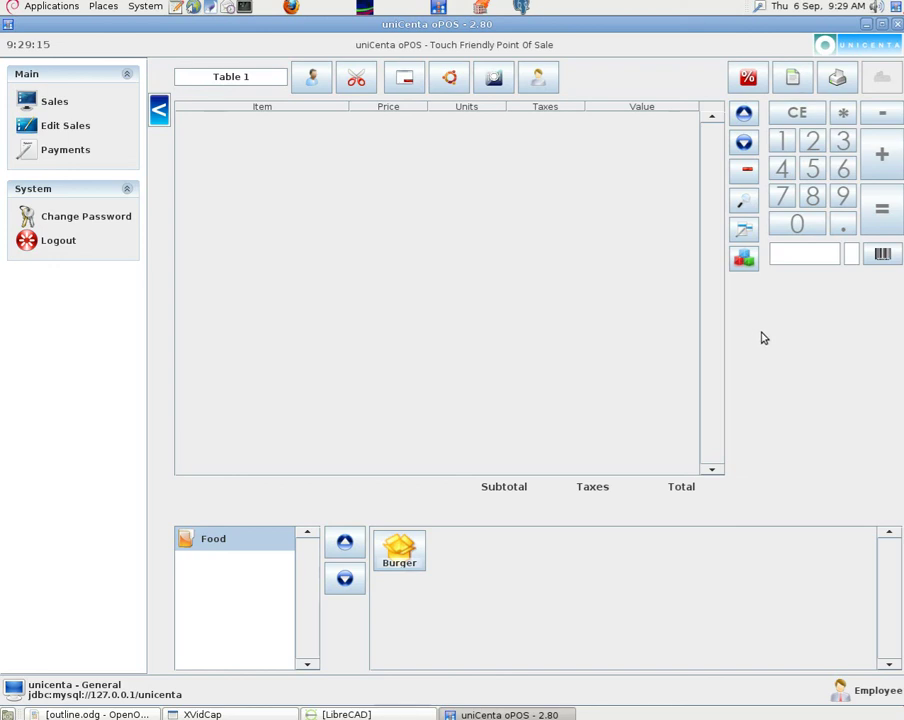
pyautogui.click(867, 27)
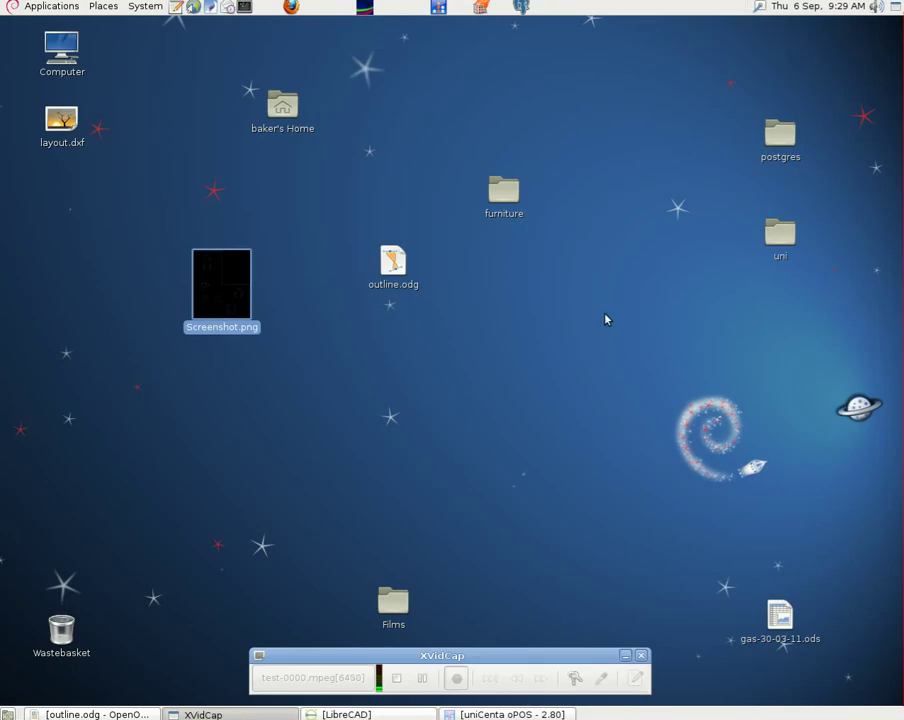